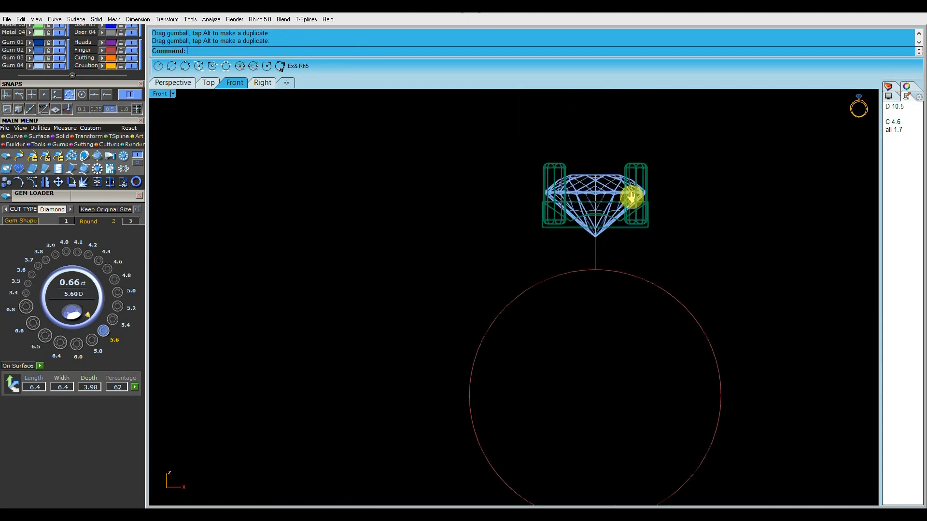
Delete the line between the center gem and the ring circle, and draw a short vertical line down from the circle's bottom
key("Delete")
right_click_drag(488, 237, 450, 206)
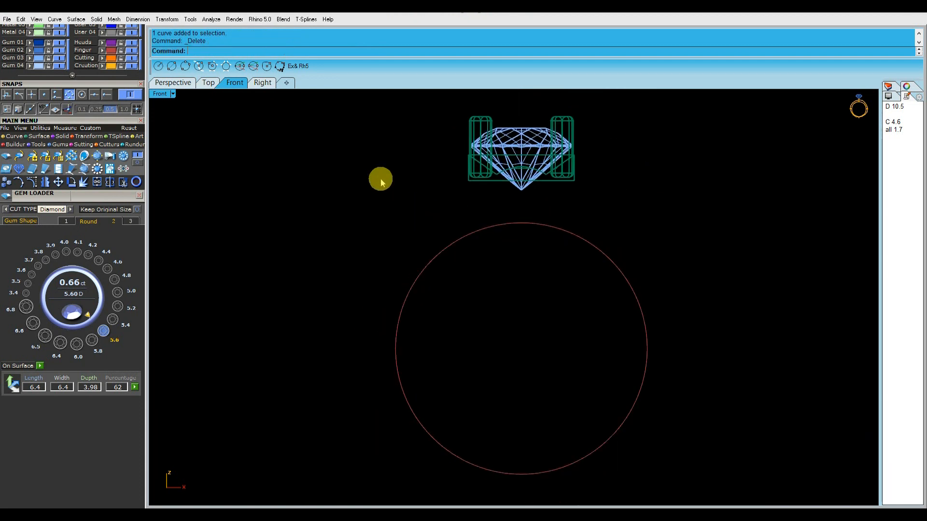
key("Return")
right_click_drag(533, 389, 532, 337)
left_click(522, 423)
right_click_drag(522, 425, 506, 367)
key("Return")
left_click(517, 420)
Draw a 1.7 mm horizontal line outward from the side quadrant of the ring circle
key("Return")
left_click(635, 235)
right_click_drag(635, 235, 619, 300)
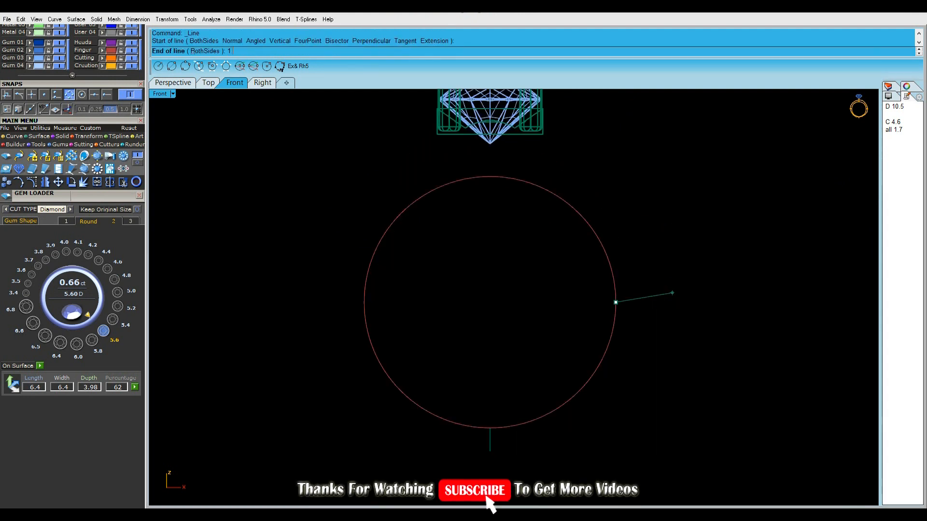
type("1.7")
key("Return")
left_click(673, 294)
scroll(602, 336, "down", 5)
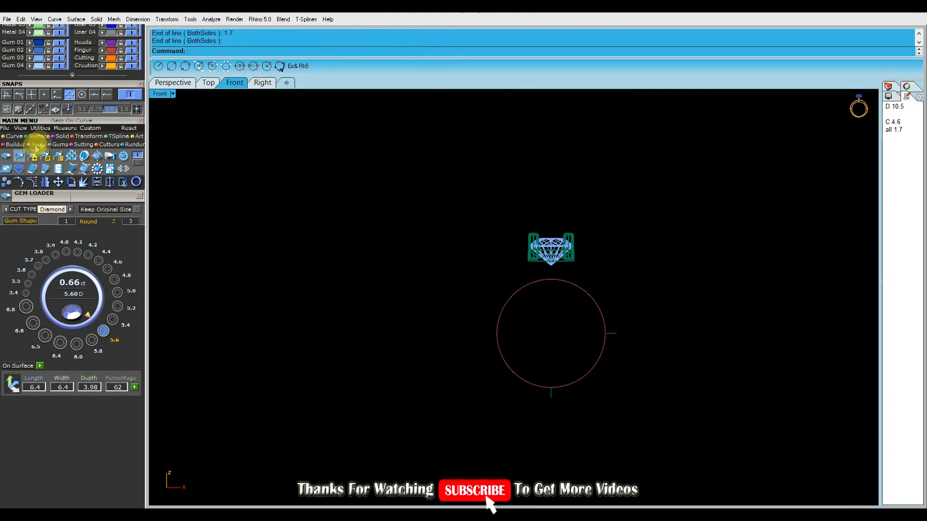
Move the ring circle and its two guide lines to the Finger layer, and hide that layer and the grid
left_click(15, 136)
left_click(208, 82)
left_click(172, 82)
right_click_drag(556, 372, 571, 281)
scroll(571, 282, "down", 8)
left_click_drag(627, 391, 490, 314)
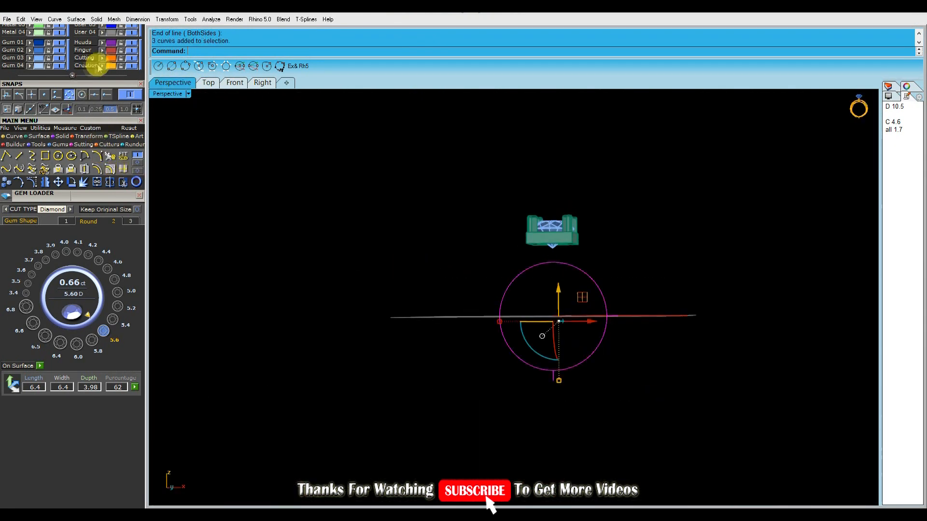
left_click(131, 51)
right_click_drag(431, 165, 380, 209)
key("F7")
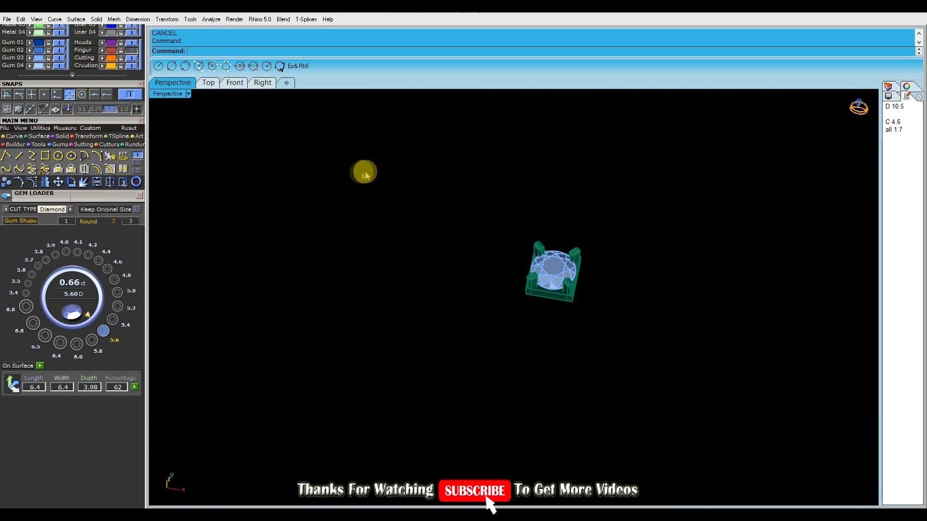
In the top view, draw a vertical line beside the square setting and adjust it to span the X axis
left_click(212, 84)
right_click_drag(494, 183, 506, 274)
left_click(67, 224)
right_click_drag(484, 230, 428, 228)
key("l")
left_click(588, 206)
right_click_drag(609, 446, 559, 357)
left_click(585, 419)
left_click(581, 331)
left_click_drag(581, 333, 582, 319)
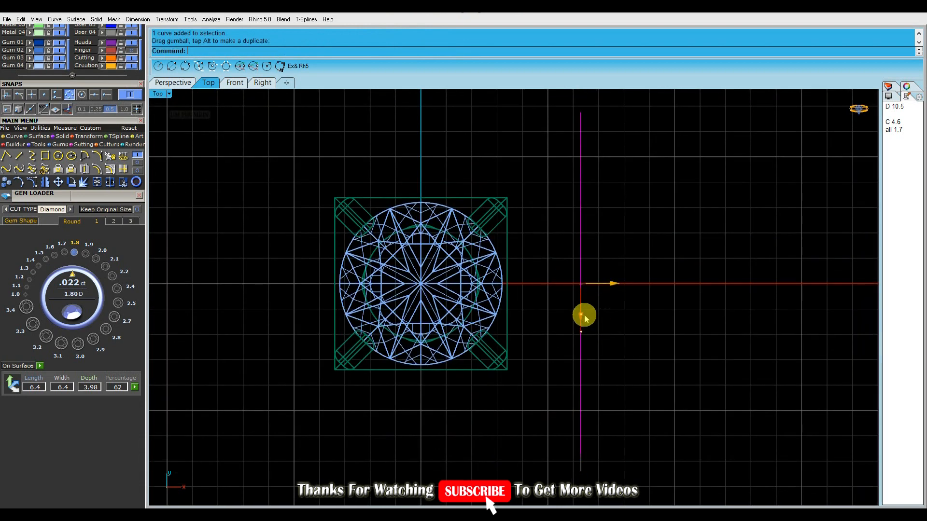
Offset the vertical line by 1.75 mm away from the setting
right_click_drag(584, 316, 627, 381)
type("ff")
key("Return")
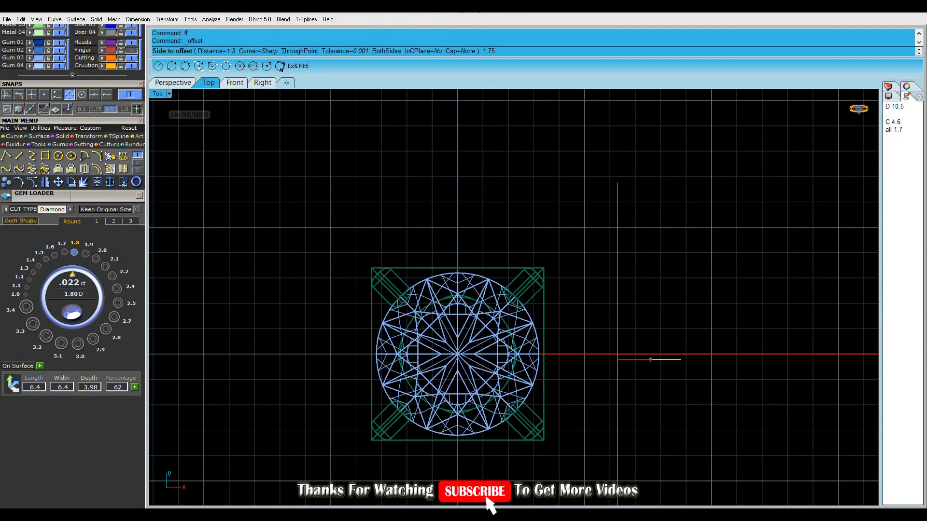
left_click(679, 358)
Loft a flat strip between the two vertical lines and delete the lines
left_click_drag(721, 372, 597, 342)
right_click_drag(668, 334, 641, 279)
type("lo")
key("Return")
key("Return")
key("Delete")
Extract a lengthwise isocurve along the middle of the strip, in the V direction and using the midpoint snap
left_click_drag(688, 279, 581, 225)
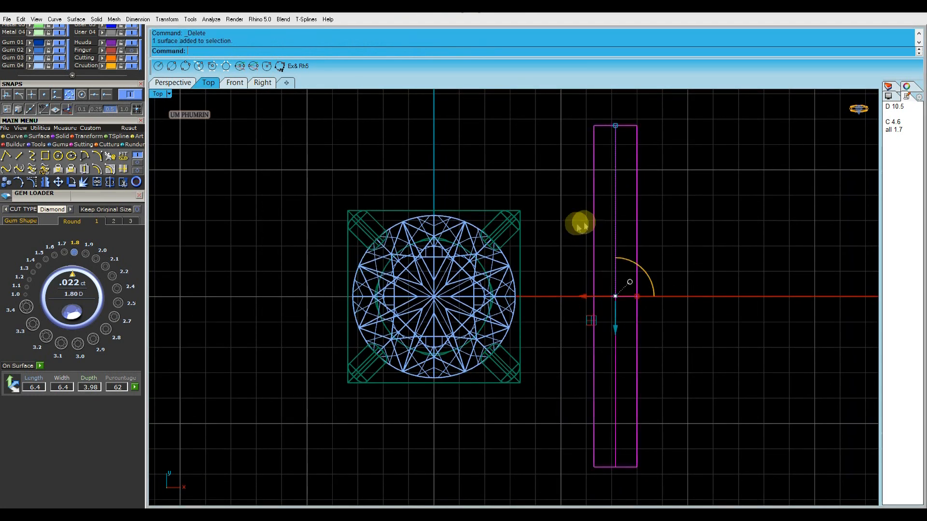
left_click(189, 85)
scroll(598, 261, "up", 5)
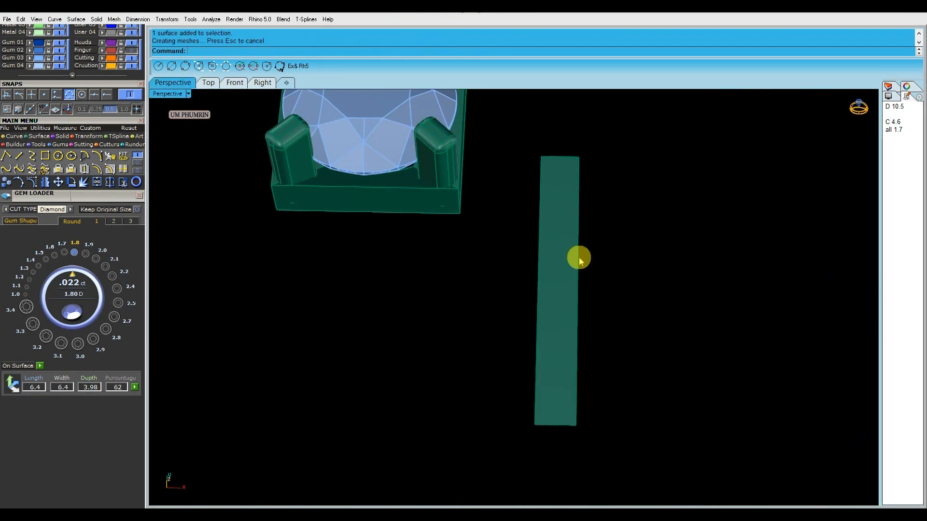
type("Ext")
key("Return")
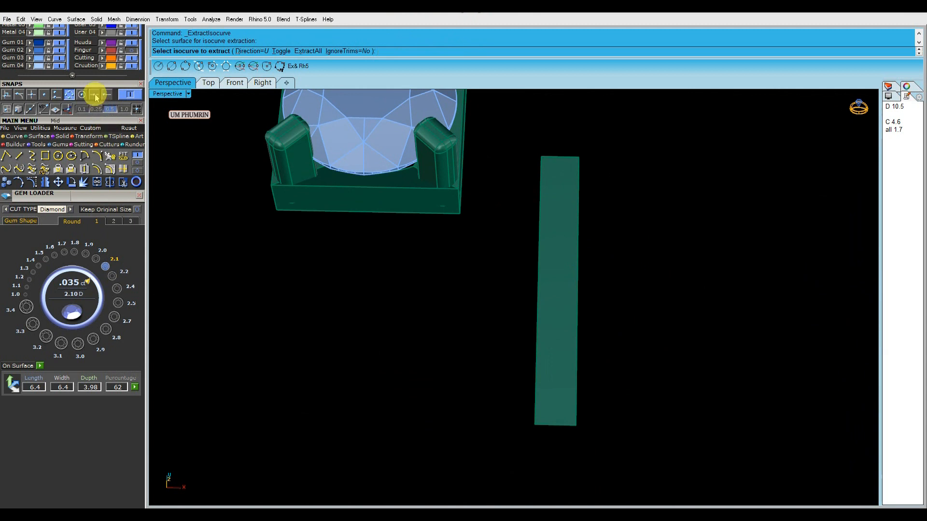
left_click(96, 96)
left_click(280, 50)
left_click(563, 164)
right_click(580, 193)
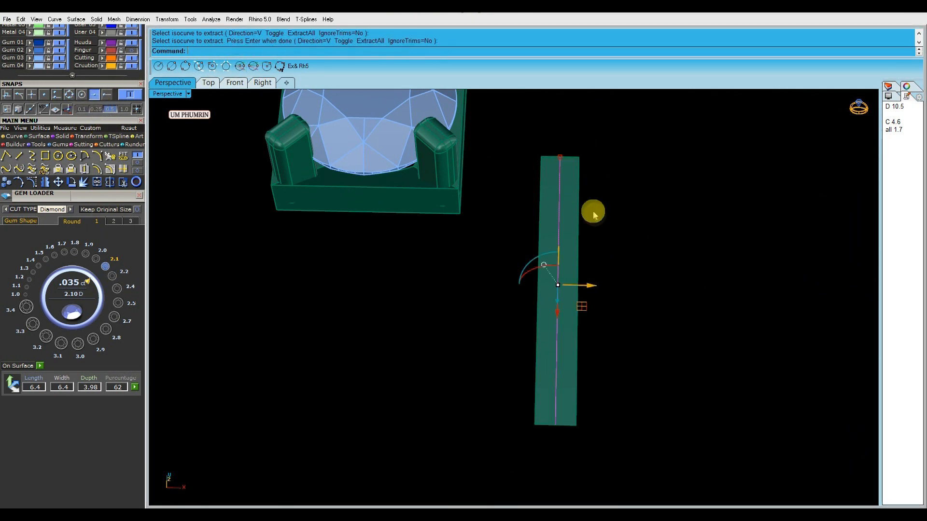
Place round gems along the strip's center curve with Gem on Curve, using a 1.7 mm start size and fixed 0.11 mm spacing
type("gc")
key("Return")
left_click(121, 212)
left_click(555, 164)
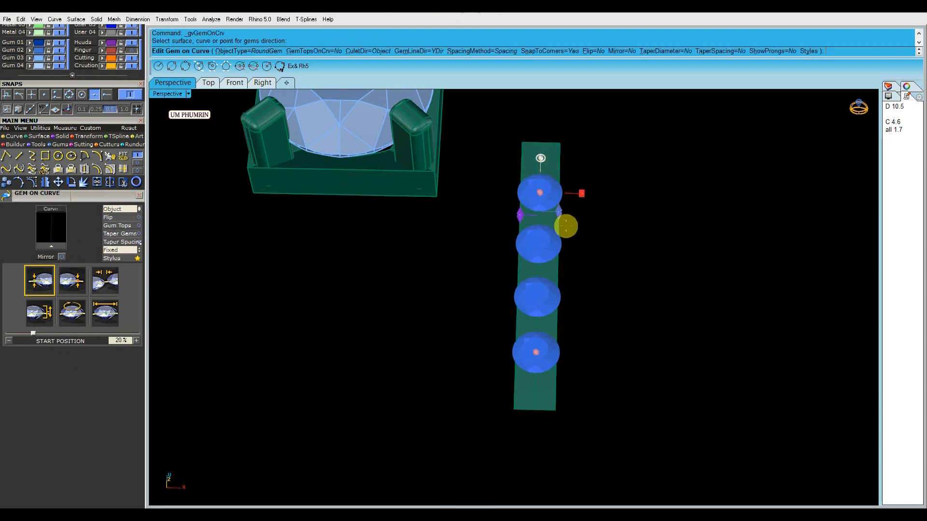
left_click(106, 314)
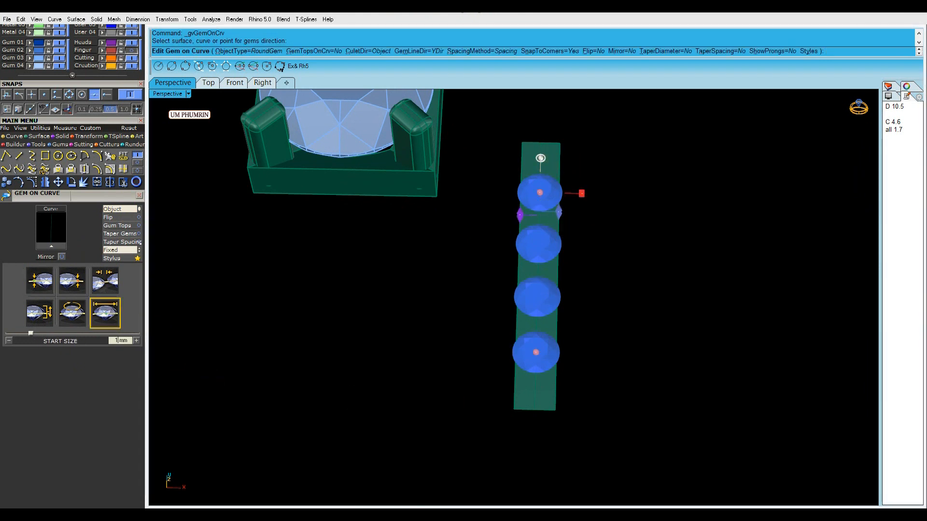
key("Return")
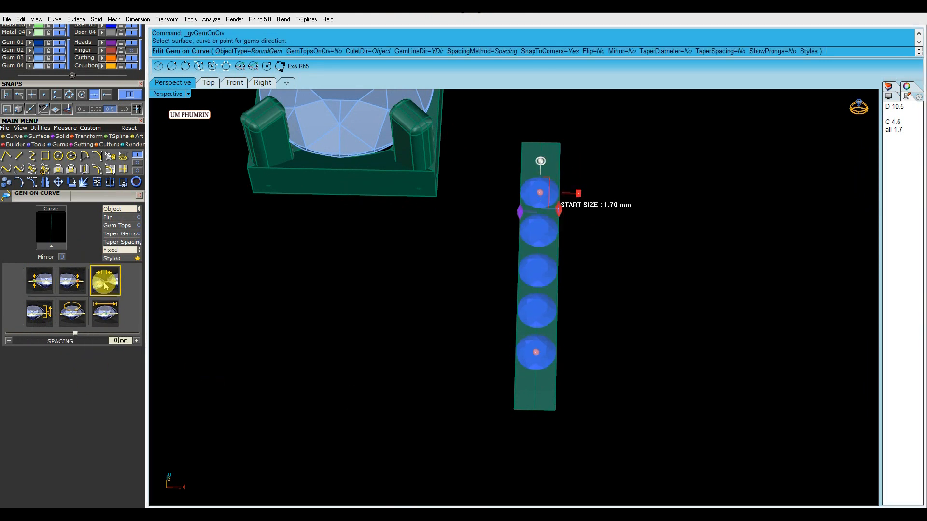
left_click(112, 251)
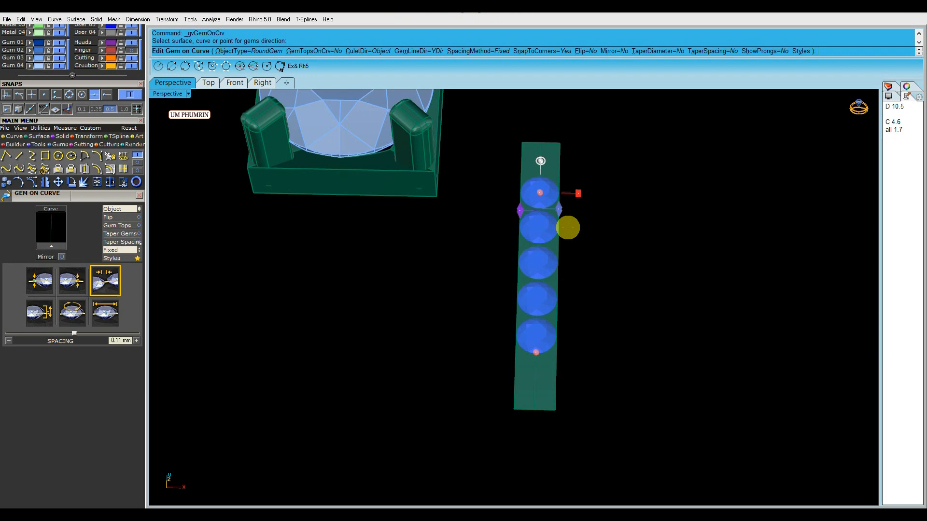
Set the gem row's start position to about 16.3% and its end position to about 88% in the top view
right_click_drag(621, 236, 628, 292)
left_click(204, 85)
scroll(566, 278, "up", 2)
scroll(534, 207, "up", 2)
left_click_drag(534, 208, 530, 155)
scroll(554, 163, "down", 4)
scroll(526, 188, "up", 4)
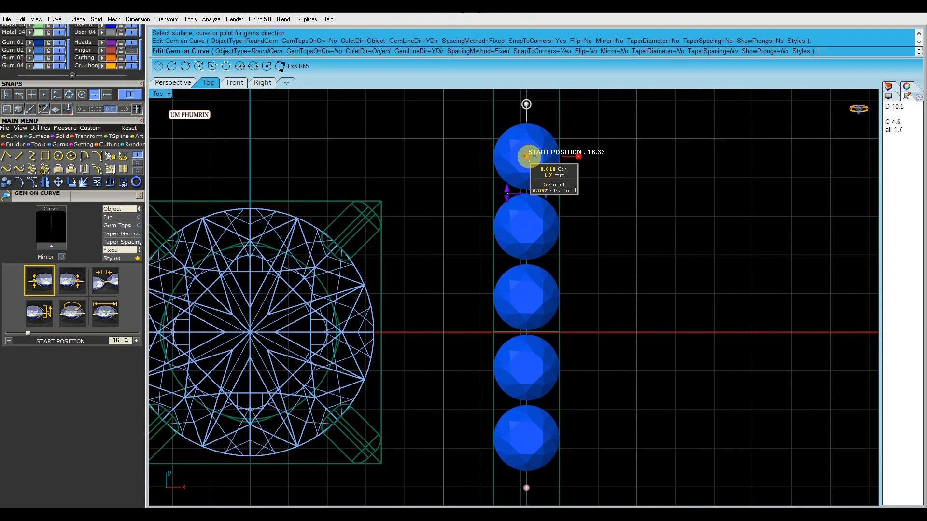
scroll(536, 155, "down", 4)
scroll(531, 373, "up", 4)
left_click_drag(533, 371, 536, 415)
scroll(531, 389, "down", 6)
right_click(587, 397)
Try to polar-array the strip and its gem row around the origin with 4 items over 360 degrees
left_click_drag(587, 397, 505, 252)
left_click_drag(564, 296, 506, 292)
right_click_drag(574, 278, 635, 293)
type("A")
key("Return")
type("0")
key("Return")
type("4")
key("Return")
key("Return")
key("Return")
Shift the original strip and gems slightly outward, and undo both the shift and the polar array
scroll(557, 308, "up", 6)
right_click_drag(557, 308, 583, 336)
left_click_drag(578, 349, 581, 348)
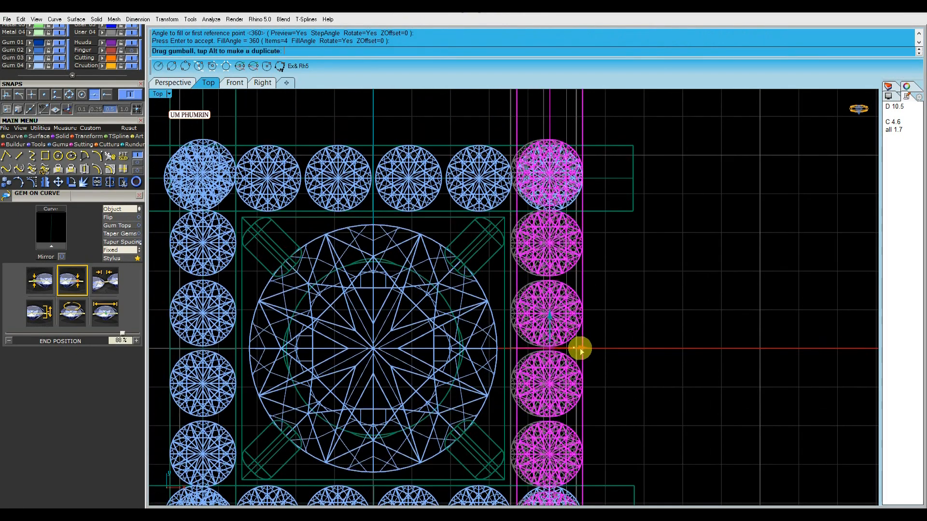
key("ctrl+z")
key("ctrl+z")
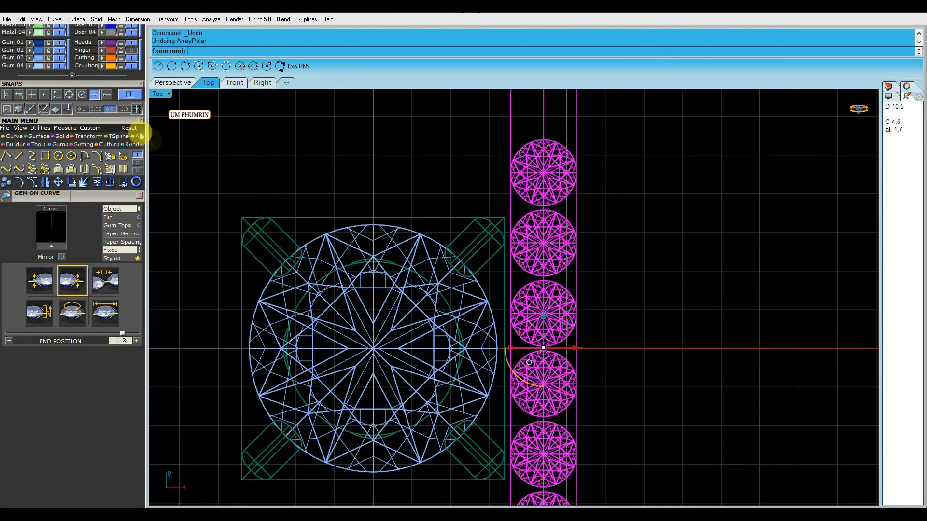
In the front view, raise the strip and gem row to the level of the setting's base
scroll(115, 88, "up", 3)
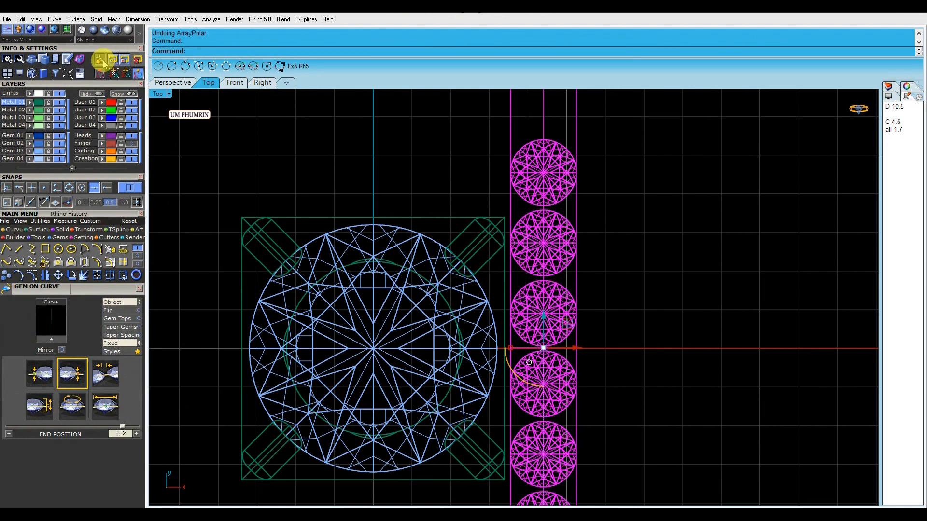
left_click(235, 82)
left_click_drag(578, 302, 575, 127)
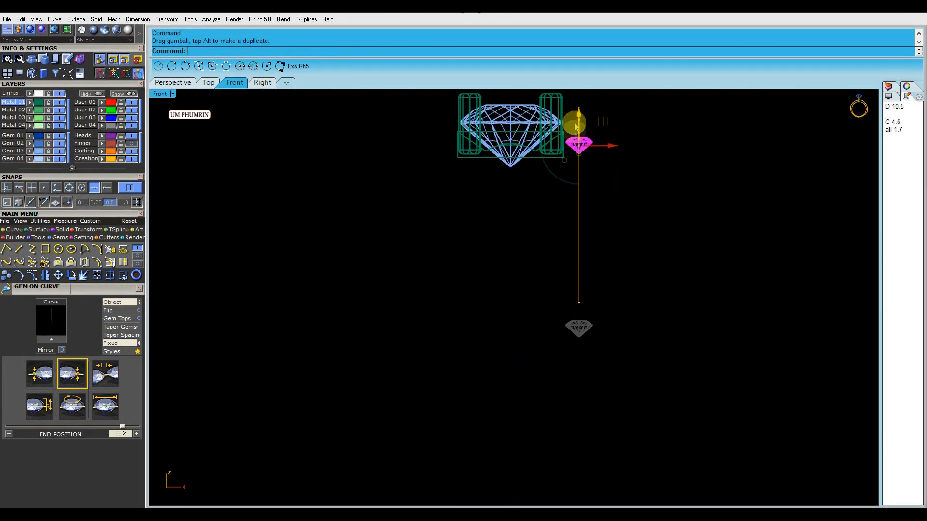
right_click_drag(575, 124, 565, 228)
scroll(565, 228, "up", 4)
left_click_drag(567, 228, 569, 212)
key("Escape")
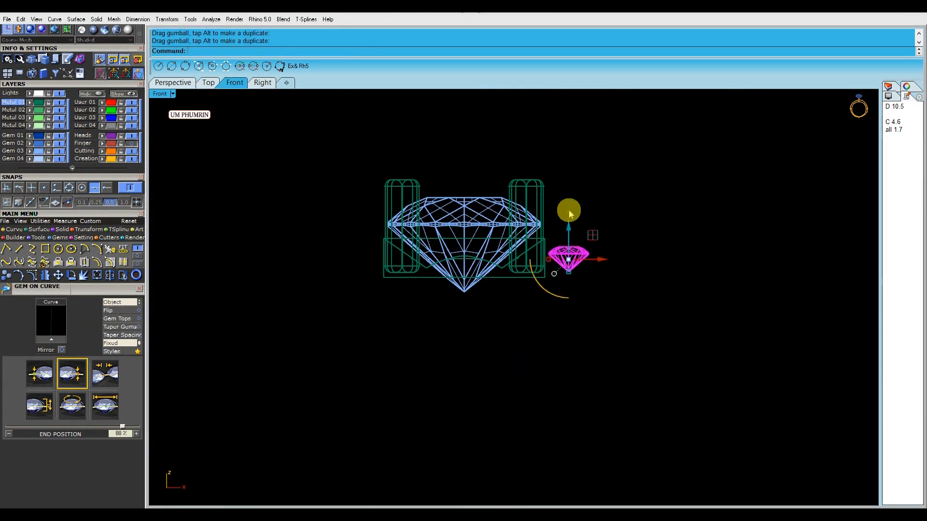
Rotate the strip and gem row about the small gem's inner girdle point so they tilt downward away from the setting
scroll(568, 212, "up", 3)
left_click(71, 275)
left_click(95, 190)
scroll(550, 292, "up", 6)
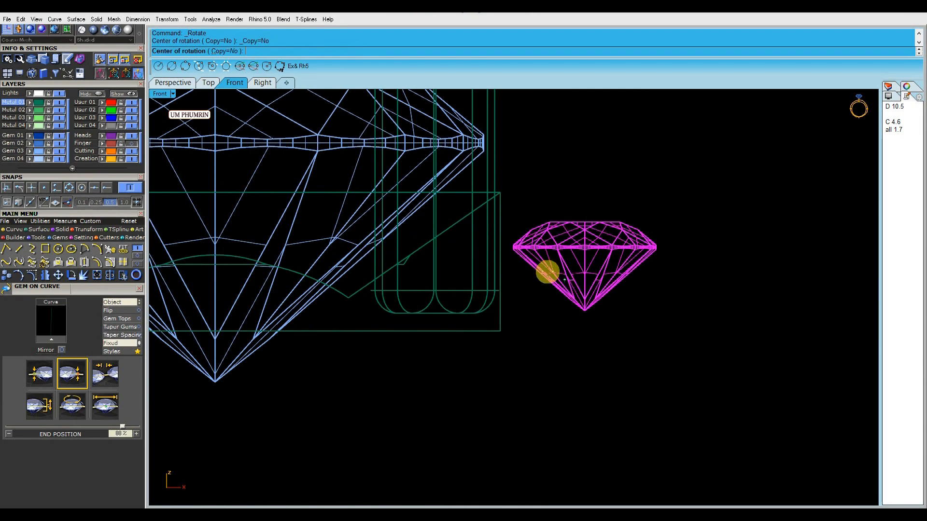
left_click(513, 247)
left_click(722, 246)
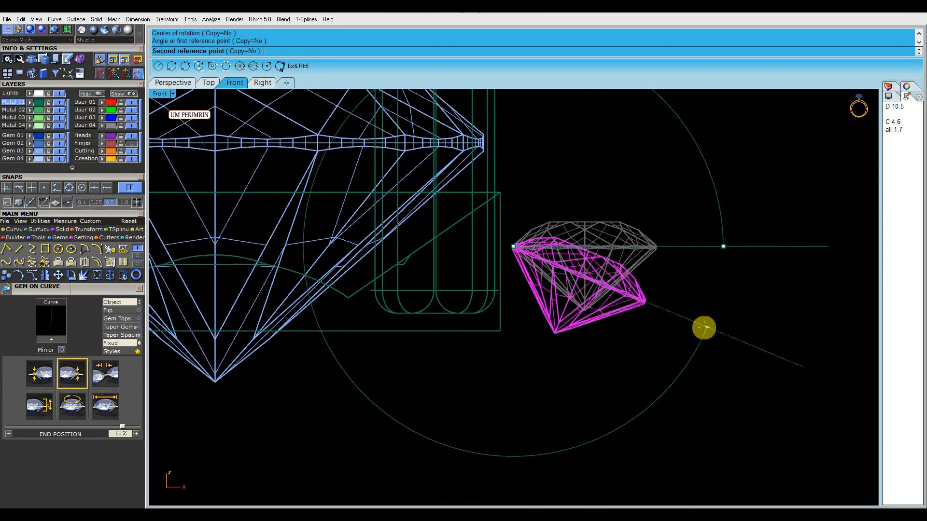
left_click(605, 291)
Edit the tilted gem row in the top view and set its gem spacing to 0.1 mm
left_click(185, 85)
left_click(493, 261)
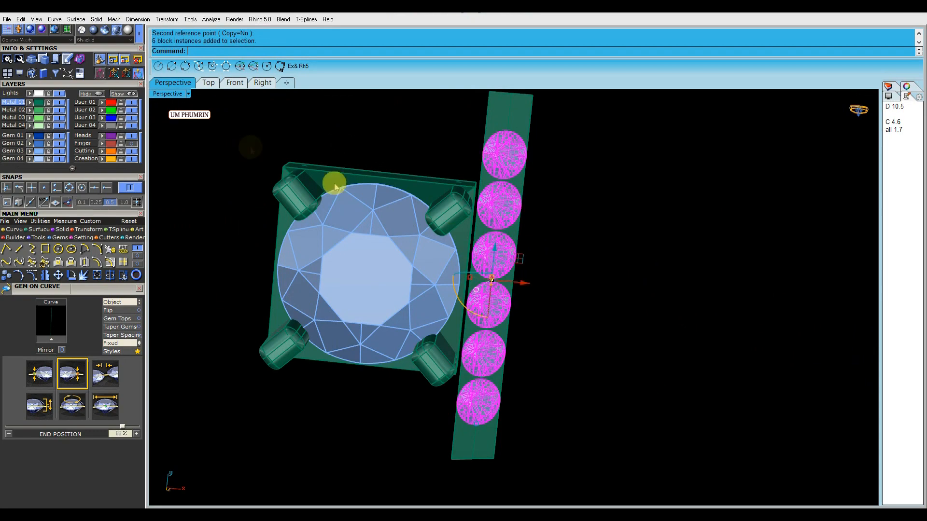
left_click(208, 82)
right_click(470, 232)
left_click(520, 290)
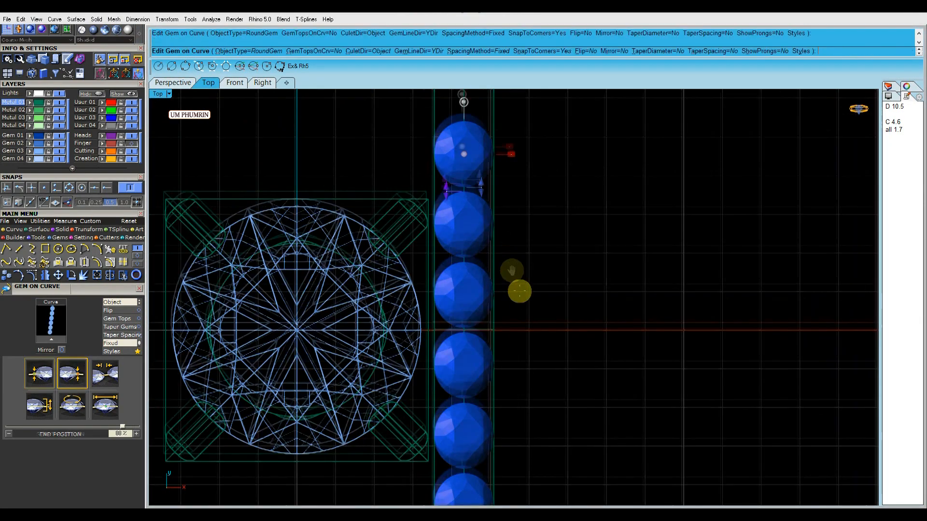
left_click(109, 374)
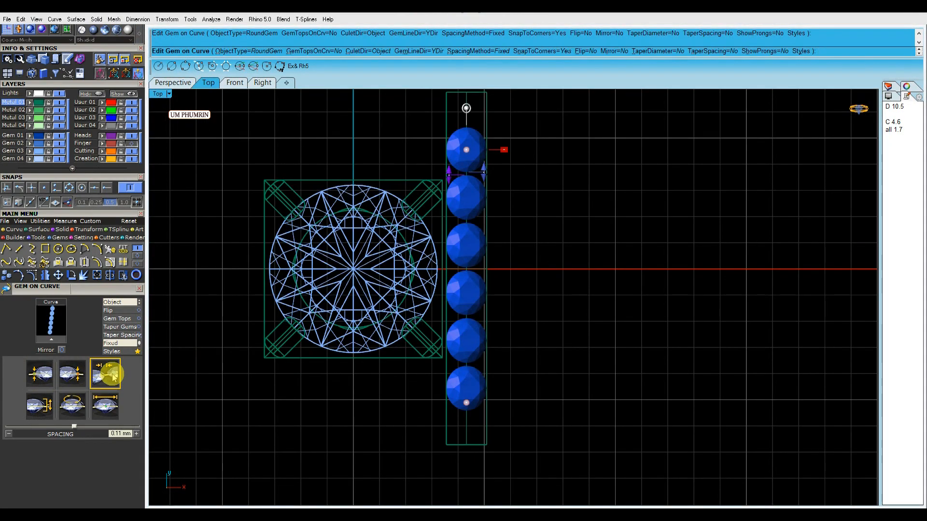
left_click(459, 277)
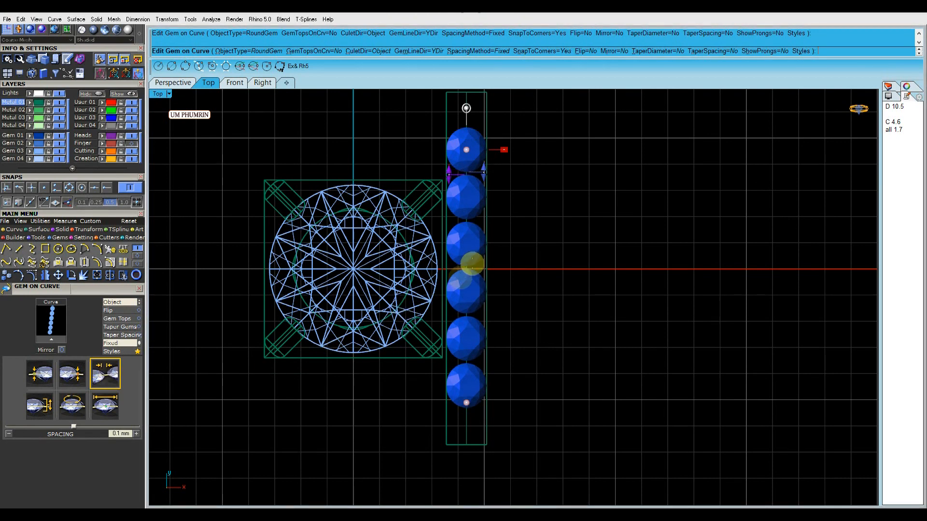
scroll(474, 252, "up", 3)
left_click_drag(530, 318, 495, 312)
Reopen the gem row for editing and set its start position to about 16.6%
left_click(907, 87)
left_click(459, 290)
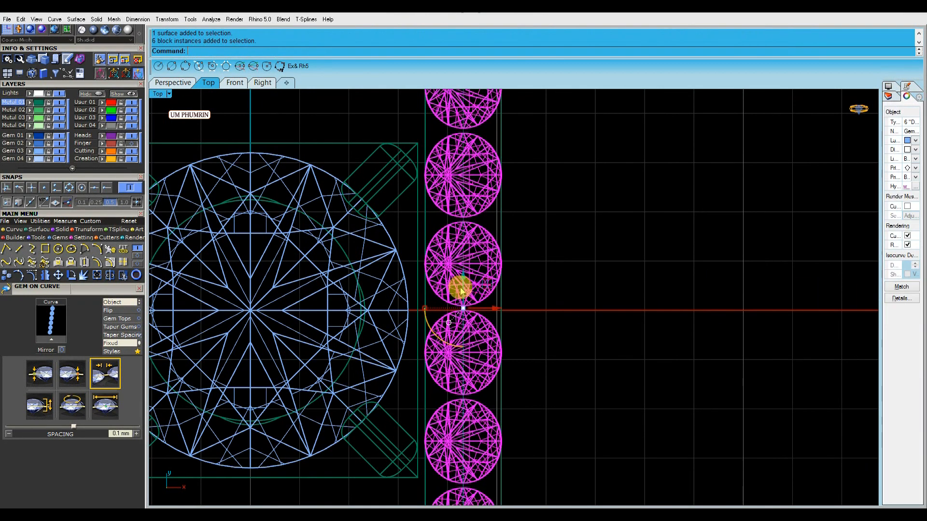
right_click(472, 289)
left_click(495, 336)
left_click_drag(470, 145, 484, 147)
right_click(484, 149)
Try a 4-item polar array of the tilted strip and gem row around the origin, and undo it
scroll(494, 202, "down", 7)
left_click_drag(555, 222, 488, 176)
type("a")
key("Return")
type("0")
key("Return")
key("Return")
key("Return")
key("Return")
scroll(488, 196, "up", 3)
scroll(468, 222, "down", 5)
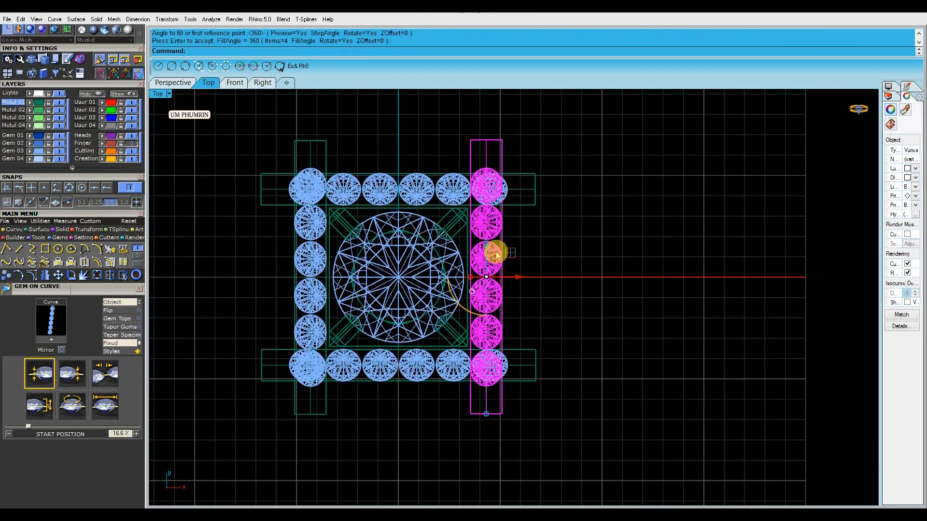
key("ctrl+z")
Edit the gem row again and move its start position to about 23.3%
scroll(492, 259, "up", 2)
left_click(493, 259)
right_click(502, 262)
left_click(526, 263)
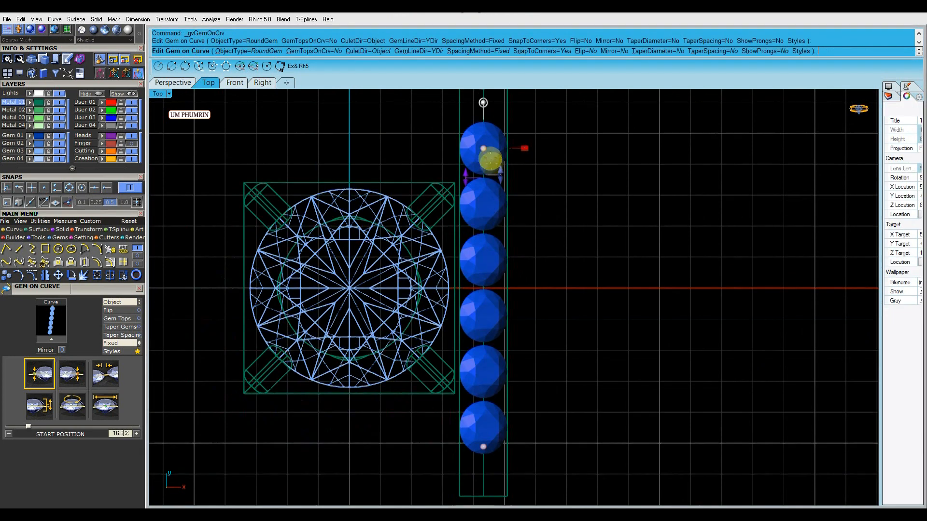
scroll(486, 152, "up", 1)
left_click_drag(478, 146, 489, 180)
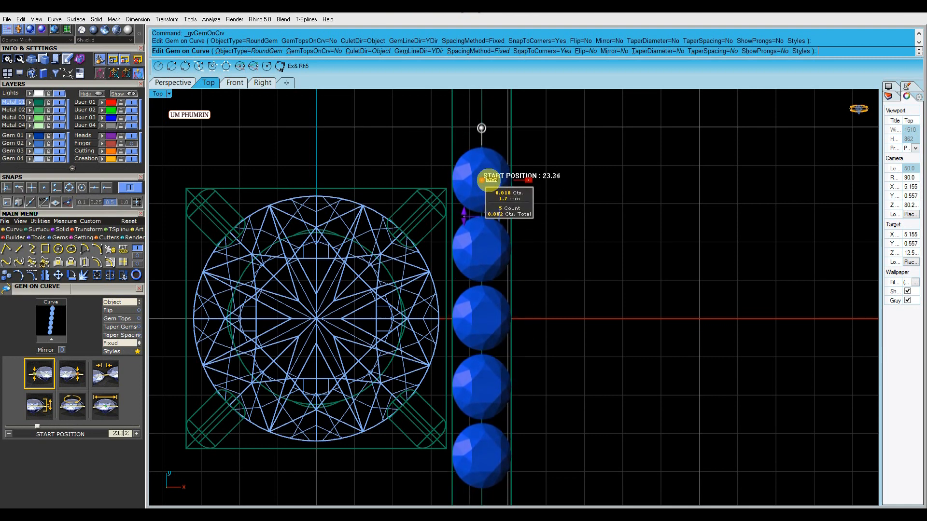
right_click(487, 182)
Try arraying the shortened gem row and its strip 4 times around the origin, and undo the array
scroll(486, 185, "down", 6)
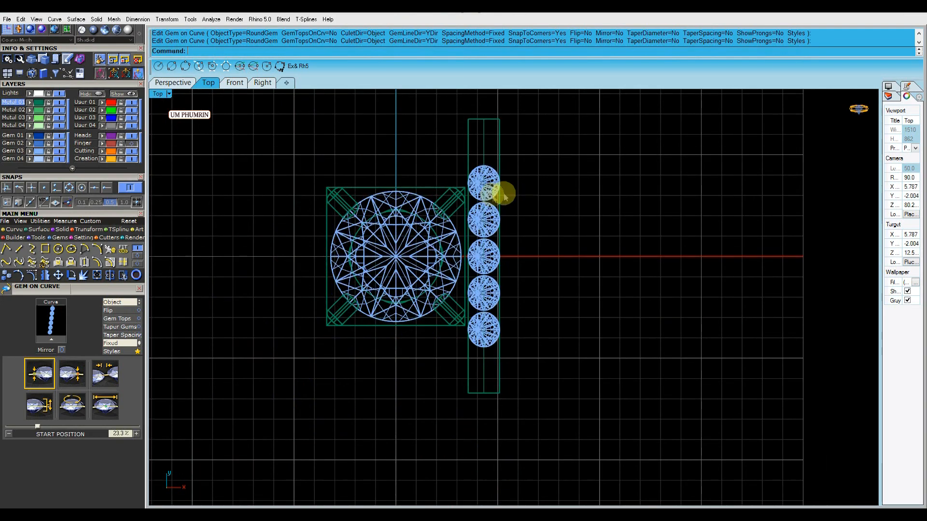
left_click_drag(502, 193, 485, 156)
type("a")
key("space")
type("0")
key("space")
key("space")
key("space")
key("space")
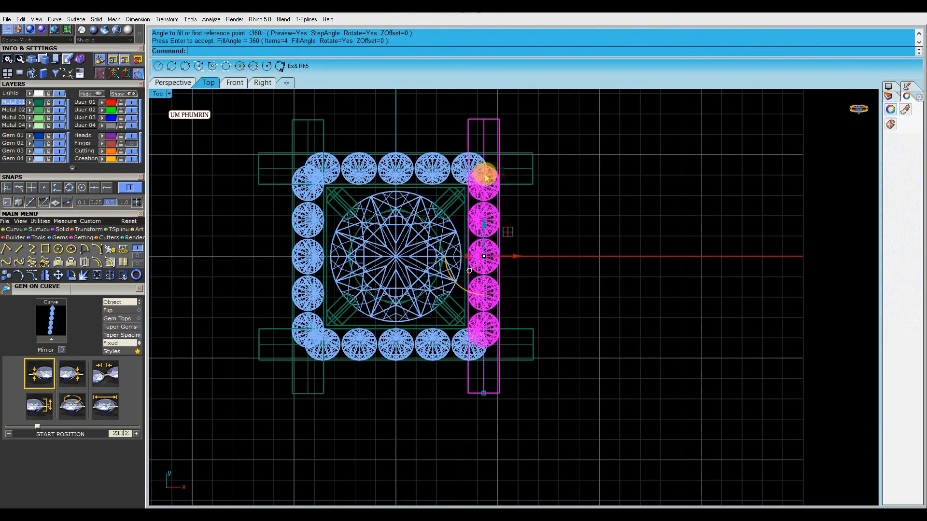
scroll(481, 175, "up", 6)
key("ctrl+z")
key("Escape")
Edit the gem row again and set its end position to 77.1% so the row holds four gems
left_click(497, 201)
type("d")
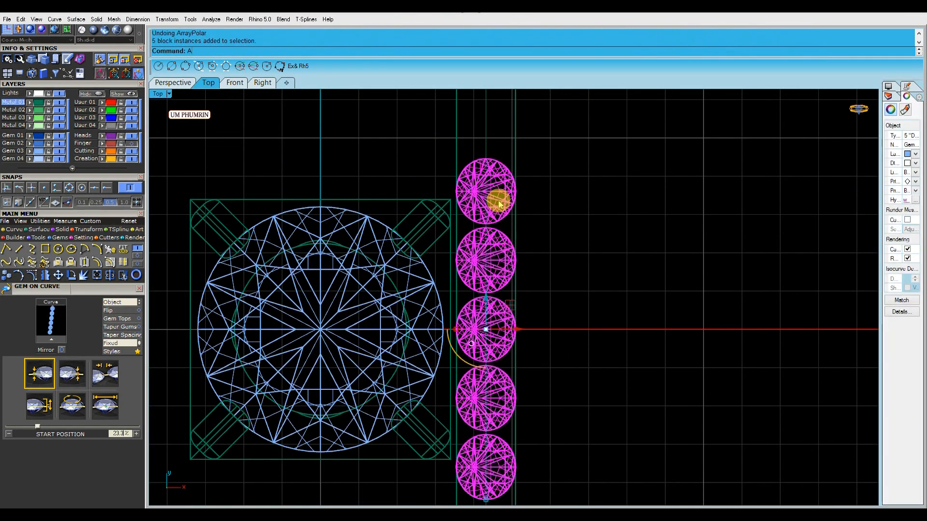
key("space")
left_click(513, 214)
left_click_drag(491, 190, 497, 207)
scroll(522, 245, "down", 2)
left_click_drag(482, 372, 493, 209)
scroll(492, 203, "up", 1)
right_click(549, 269)
left_click_drag(548, 269, 497, 229)
right_click_drag(526, 236, 537, 301)
Polar array the strip and its four-gem row as 4 items around the origin over 360 degrees
left_click_drag(565, 241, 484, 182)
right_click_drag(553, 252, 560, 305)
type("ArrayPolar")
key("Return")
type("0")
key("Return")
key("Return")
key("Return")
key("Return")
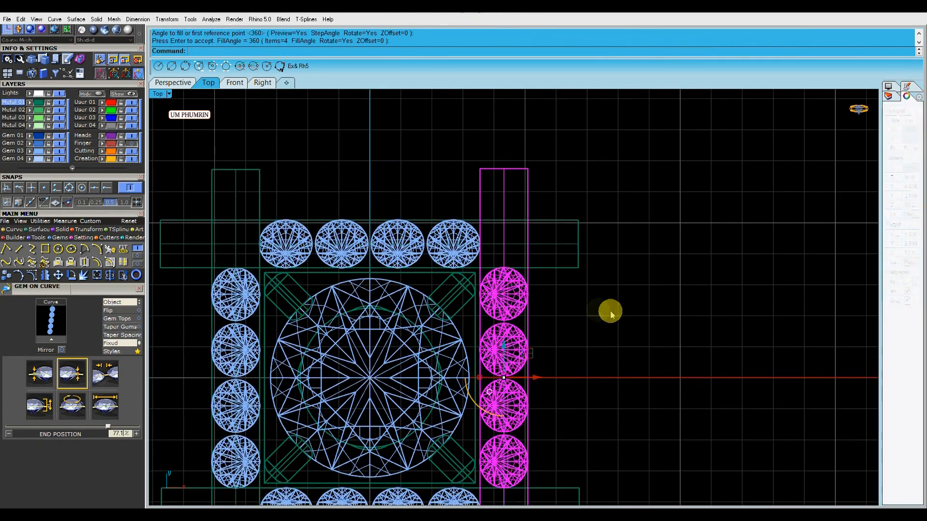
Move the original strip and gem row slightly inward against the square base, letting the arrayed copies follow
left_click(598, 311)
scroll(497, 237, "up", 3)
scroll(493, 239, "down", 8)
scroll(502, 305, "up", 2)
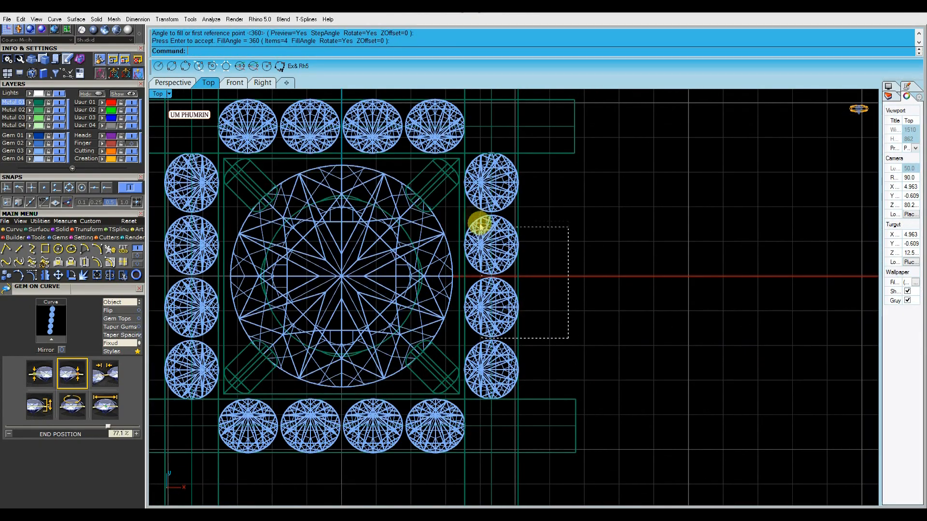
left_click_drag(485, 231, 483, 229)
scroll(492, 271, "up", 4)
left_click_drag(519, 281, 515, 282)
left_click(588, 260)
right_click_drag(587, 261, 587, 269, "ctrl")
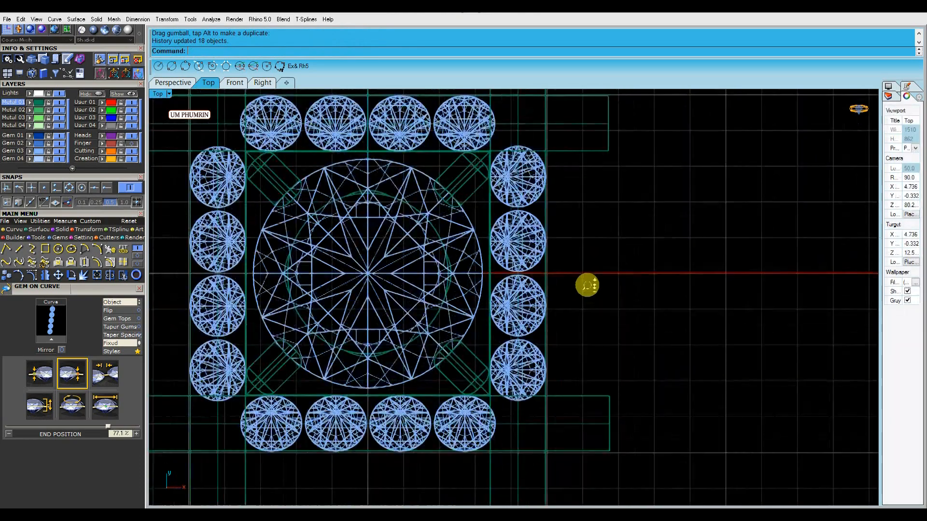
Scale the square base under the center stone slightly so its edges meet the surrounding gem strips
left_click(173, 83)
scroll(586, 229, "up", 4)
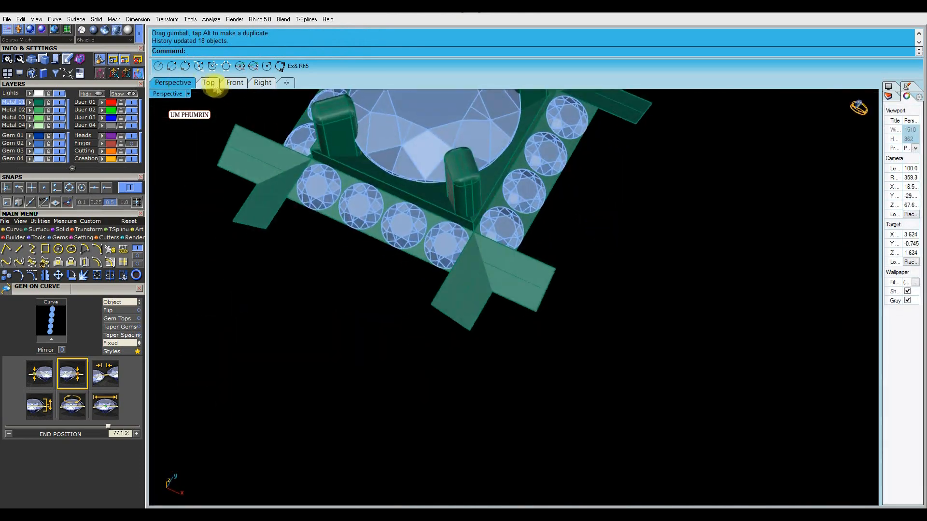
left_click(216, 86)
scroll(485, 239, "up", 6)
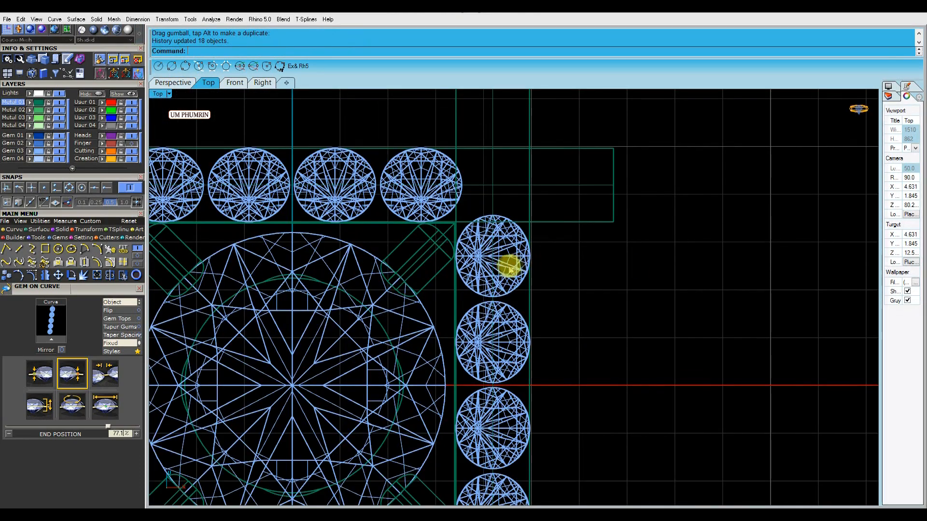
left_click(454, 300)
left_click_drag(260, 316, 258, 316, "shift")
left_click(724, 293)
right_click_drag(723, 292, 579, 368)
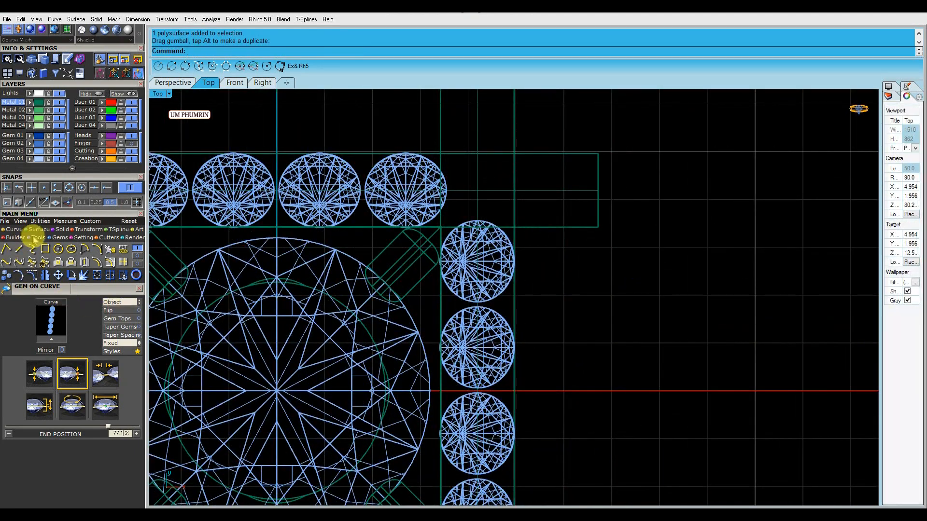
Try a 1.3 mm round diamond in the empty corner between two neighbouring gem rows
left_click(57, 238)
left_click(64, 350)
left_click_drag(286, 373, 506, 197)
scroll(506, 197, "up", 3)
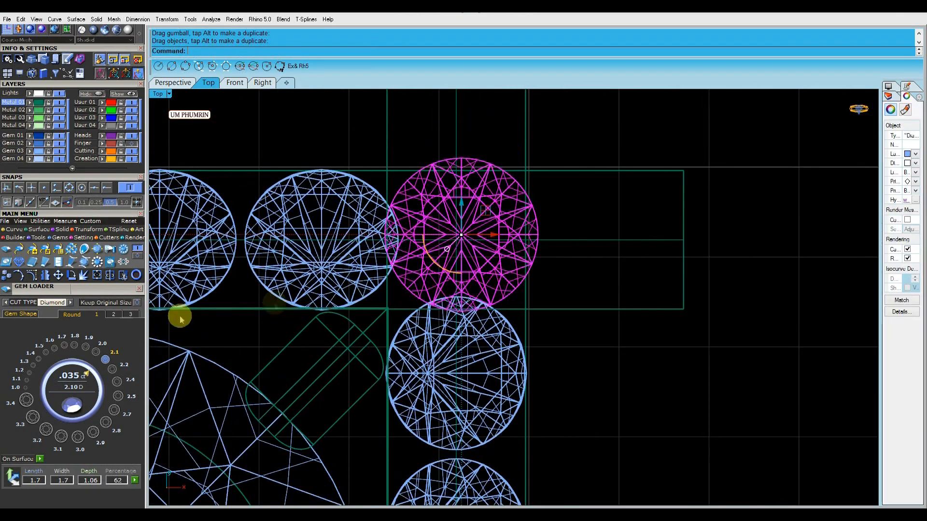
left_click(34, 369)
scroll(437, 206, "up", 2)
left_click_drag(510, 230, 496, 235)
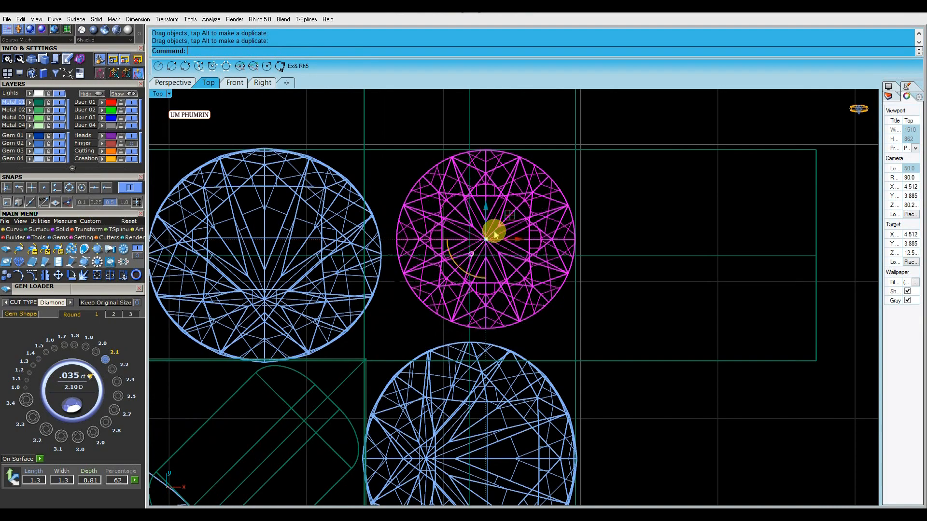
Check the fit of the loose corner gem from above and in perspective, and delete it
scroll(496, 235, "down", 4)
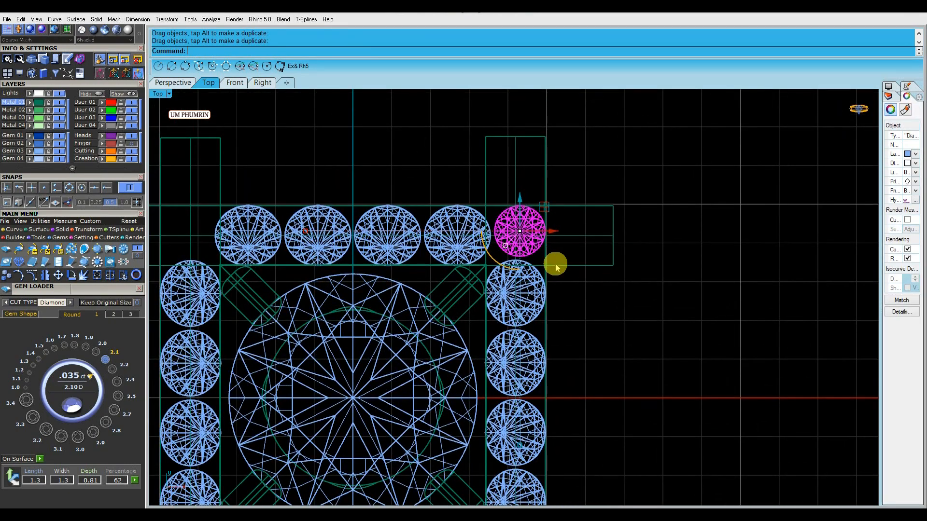
scroll(535, 243, "up", 3)
scroll(538, 251, "down", 4)
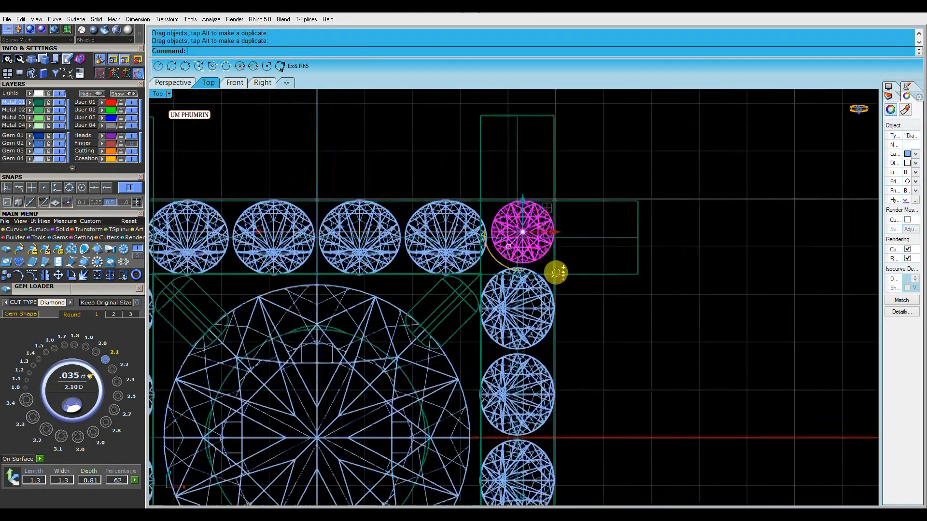
left_click(178, 83)
right_click_drag(669, 201, 682, 351)
key("Delete")
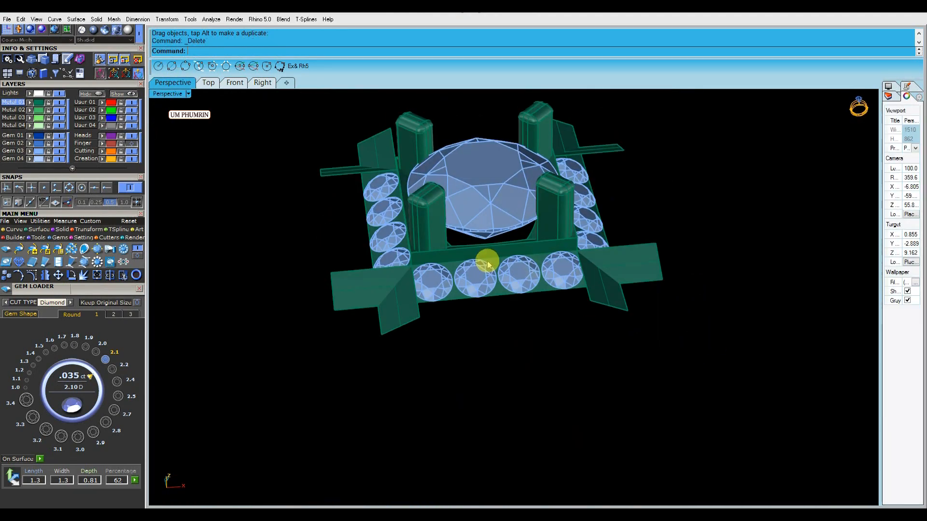
Examine how the four gem rows and their overlapping strips meet at the corners of the setting
right_click_drag(486, 261, 209, 135)
left_click(208, 83)
scroll(586, 265, "down", 3)
scroll(515, 207, "up", 8)
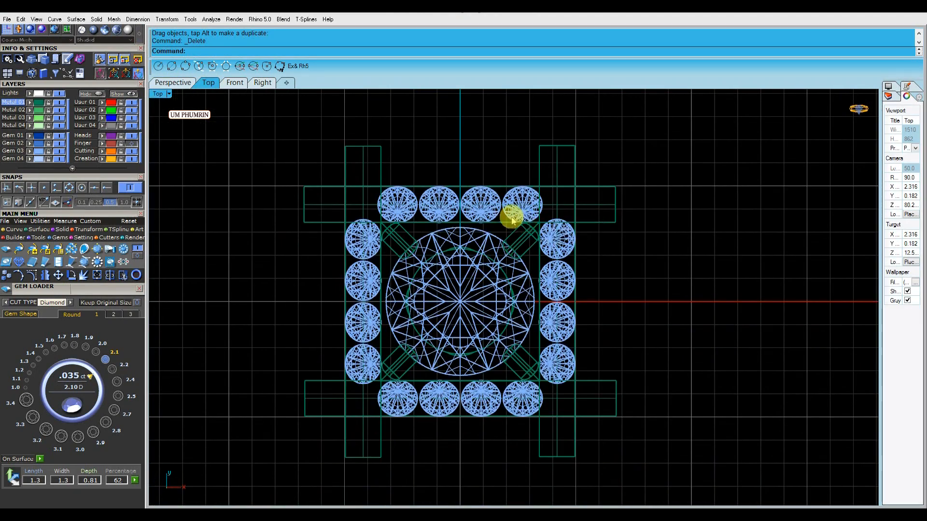
left_click(431, 217)
scroll(432, 216, "up", 2)
scroll(436, 221, "down", 5)
scroll(434, 207, "up", 6)
scroll(433, 252, "up", 5)
left_click_drag(437, 226, 442, 226)
scroll(472, 205, "down", 12)
Delete three of the four strips with their gem rows, keeping only the one on the positive Y side
left_click_drag(621, 288, 550, 263)
key("Delete")
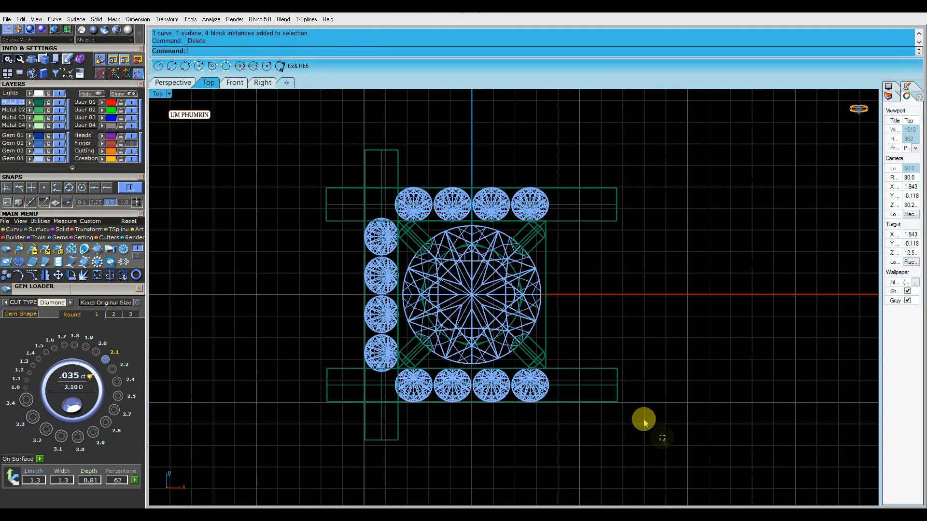
left_click_drag(662, 438, 564, 326)
key("Delete")
left_click_drag(563, 468, 352, 386)
key("Delete")
scroll(693, 195, "up", 4)
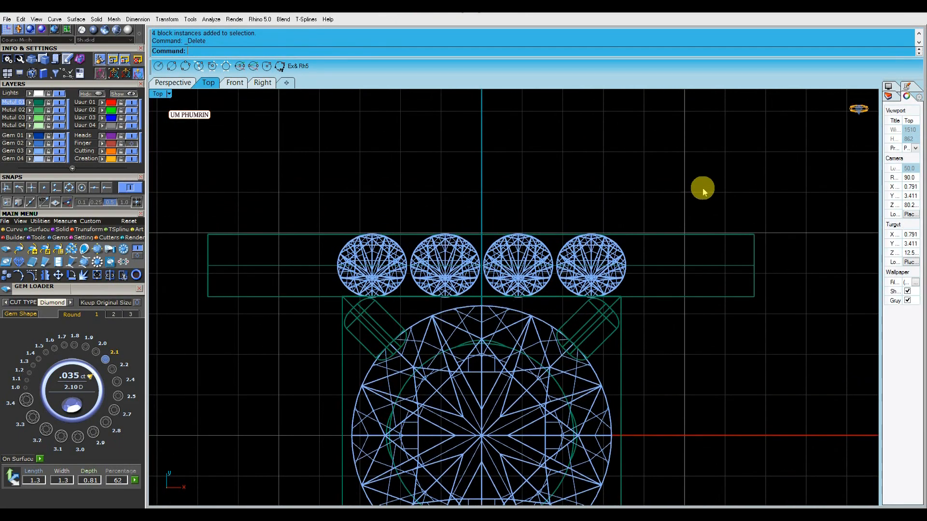
Draw a 45-degree line from the origin past one corner of the remaining strip, with a matching diagonal on the opposite side
left_click_drag(636, 245, 332, 294)
left_click(662, 197)
type("l")
key("Return")
type("0")
key("Return")
left_click(761, 156)
left_click_drag(787, 190, 673, 157)
left_click(713, 235)
Split the remaining strip with the two diagonal lines
type("sp")
key("Return")
left_click_drag(738, 205, 659, 193)
left_click_drag(235, 176, 202, 180)
key("Return")
Delete the strip's two outer end pieces and both diagonal cutting lines
left_click_drag(237, 224, 226, 304)
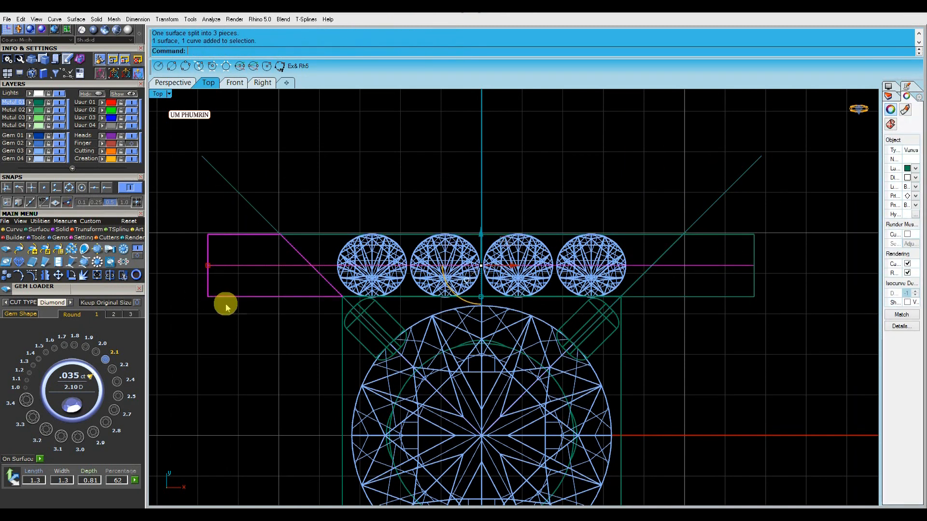
key("Delete")
left_click(695, 270)
key("Delete")
left_click_drag(480, 173, 161, 170)
key("Delete")
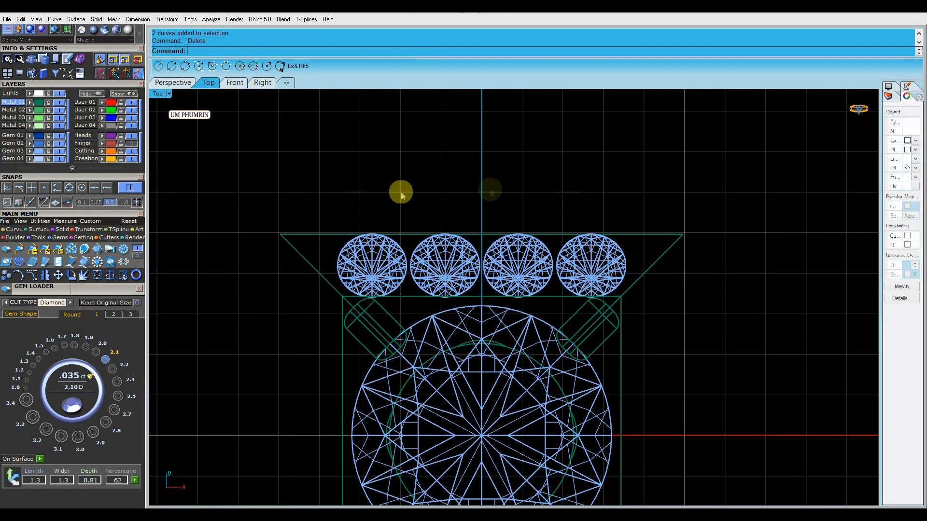
Polar array the mitred strip and its gem row as 4 items around the origin over a full circle
left_click_drag(647, 217, 392, 269)
type("ap")
key("Return")
type("0")
key("Return")
key("Return")
key("Return")
key("Return")
Join the four mitred strips into one square halo frame
scroll(564, 245, "down", 12)
left_click_drag(420, 207, 696, 406)
type("j")
key("Return")
left_click(685, 363)
Place a round diamond in one empty corner of the halo frame and size it to 1.35 mm
scroll(601, 266, "up", 6)
left_click(585, 228)
left_click(633, 248)
left_click(35, 366)
scroll(495, 343, "up", 4)
left_click_drag(491, 328, 634, 194)
scroll(635, 194, "up", 5)
left_click(77, 437)
left_click(40, 481)
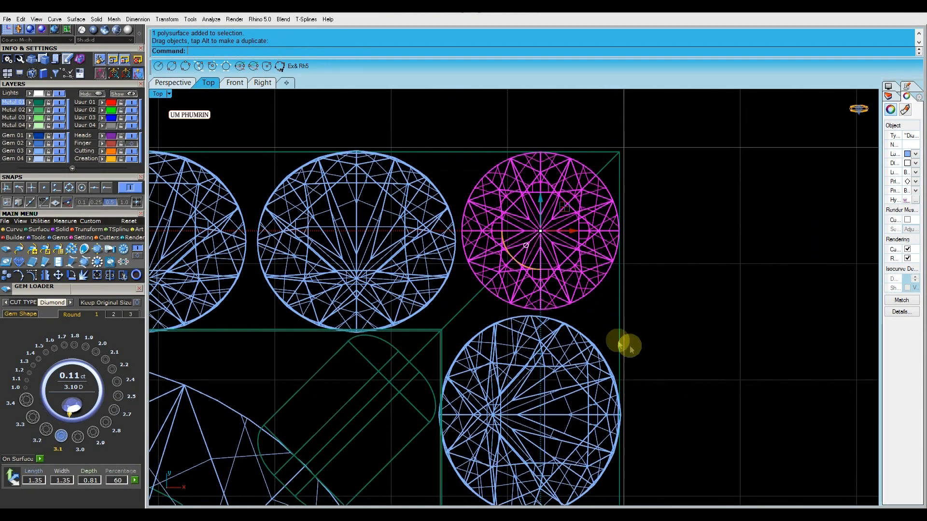
scroll(584, 207, "up", 3)
left_click_drag(590, 229, 586, 233)
scroll(585, 234, "down", 6)
Open the corner gem in the gem positioner and turn it 45 degrees to align with the frame's diagonal
left_click(173, 83)
right_click_drag(668, 328, 645, 254)
left_click_drag(540, 445, 627, 311)
scroll(598, 265, "up", 5)
right_click_drag(627, 310, 599, 277, "shift")
left_click(206, 84)
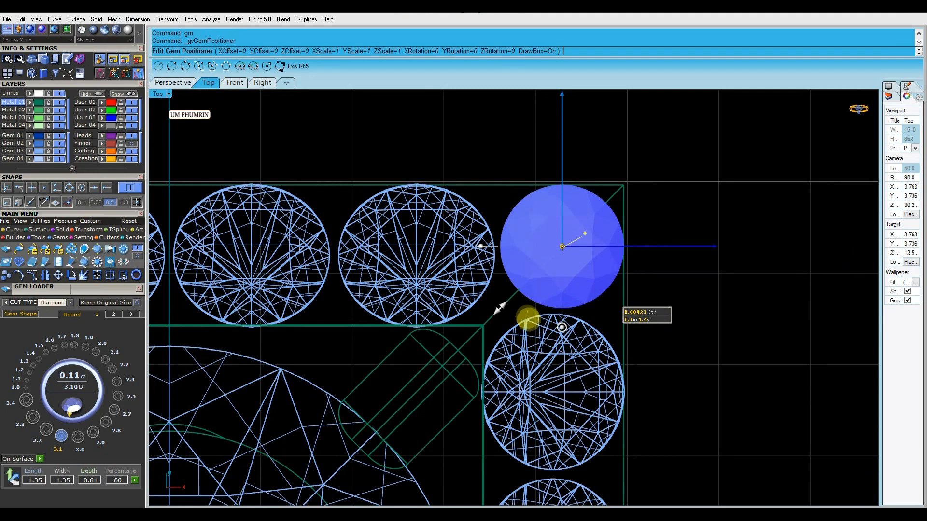
scroll(525, 322, "up", 3)
scroll(494, 307, "down", 4)
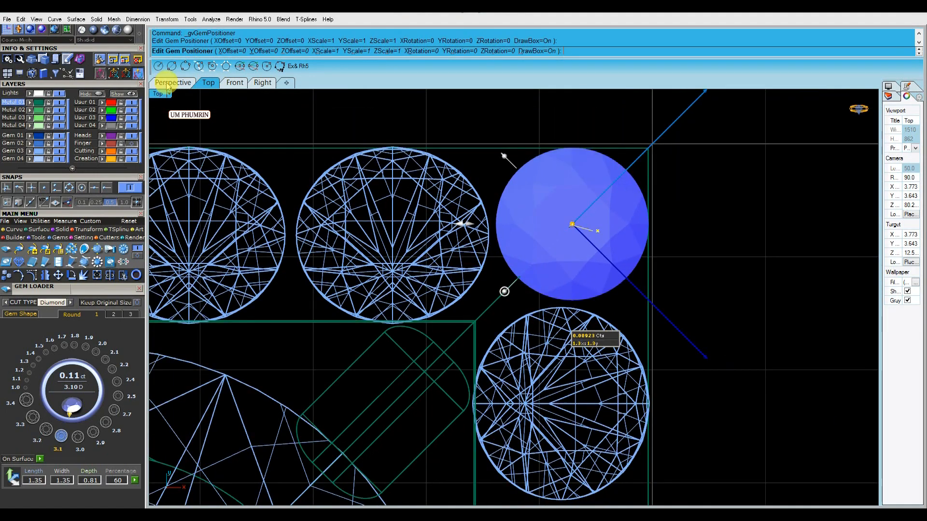
Tilt the corner gem outward to follow the sloped frame and seat it at the height of its neighbours
key("ctrl+F4")
scroll(559, 280, "up", 3)
right_click_drag(538, 289, 587, 153)
left_click_drag(587, 153, 584, 163)
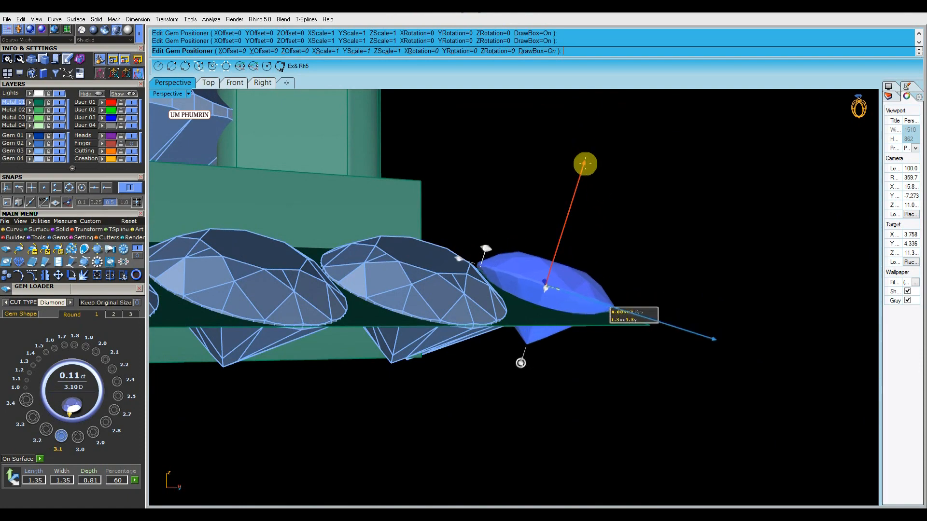
right_click_drag(673, 243, 536, 410)
left_click_drag(533, 408, 530, 408)
right_click_drag(635, 253, 548, 372)
right_click(648, 257)
scroll(551, 366, "down", 4)
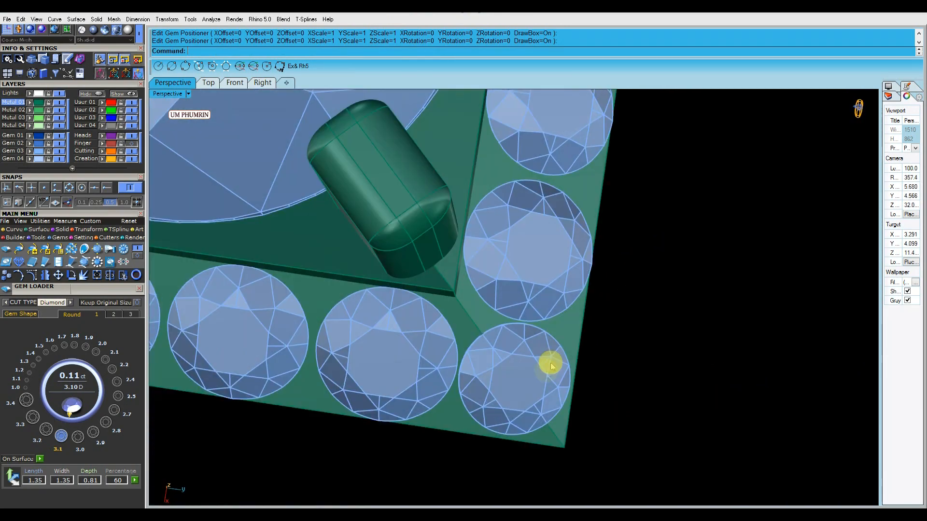
Reopen the gem positioner for the corner gem and fine-tune its placement along the corner diagonal
left_click(552, 366)
type("gm")
key("Return")
right_click_drag(542, 323, 502, 399)
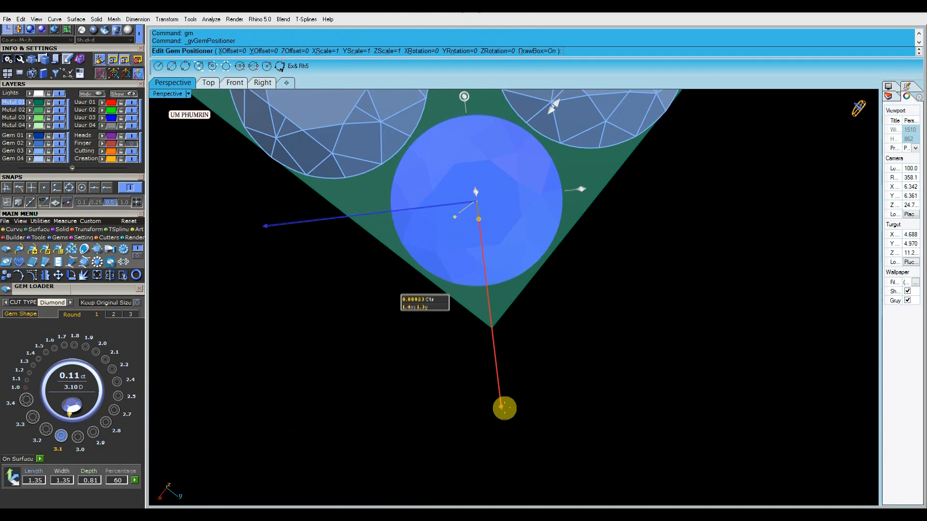
scroll(507, 413, "down", 8)
key("Return")
Polar array the corner gem as 4 items around the origin to fill every corner of the halo
type("A")
key("Return")
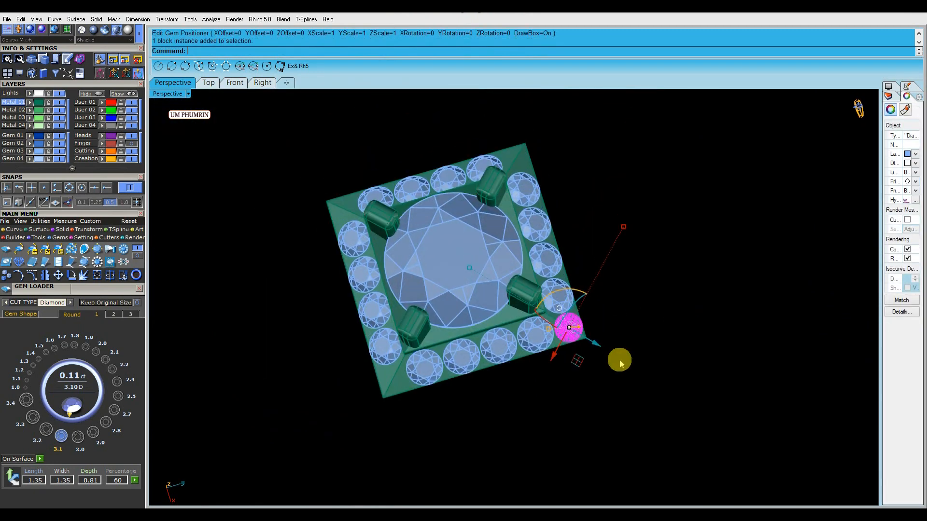
type("0")
key("Return")
key("Return")
key("Return")
key("Return")
Review the completed halo from the front and in perspective, and save the ring file
scroll(606, 343, "down", 4)
right_click_drag(606, 343, 629, 239)
left_click(235, 84)
scroll(511, 203, "down", 5)
right_click_drag(572, 271, 624, 306)
left_click(173, 84)
right_click_drag(574, 213, 691, 317)
scroll(531, 217, "up", 3)
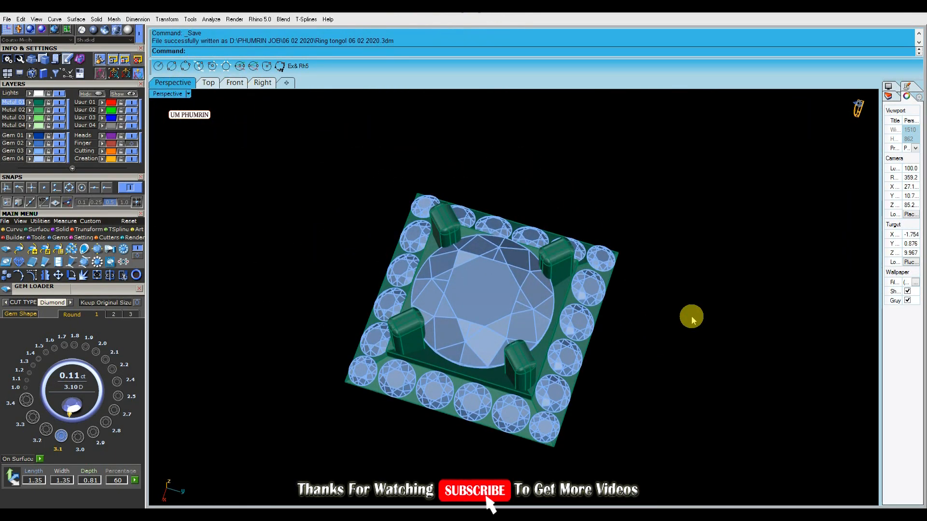
Copy the joined square halo frame straight up above the gem halo
right_click_drag(722, 329, 760, 246)
scroll(586, 265, "up", 3)
left_click(606, 248)
right_click_drag(311, 140, 502, 193)
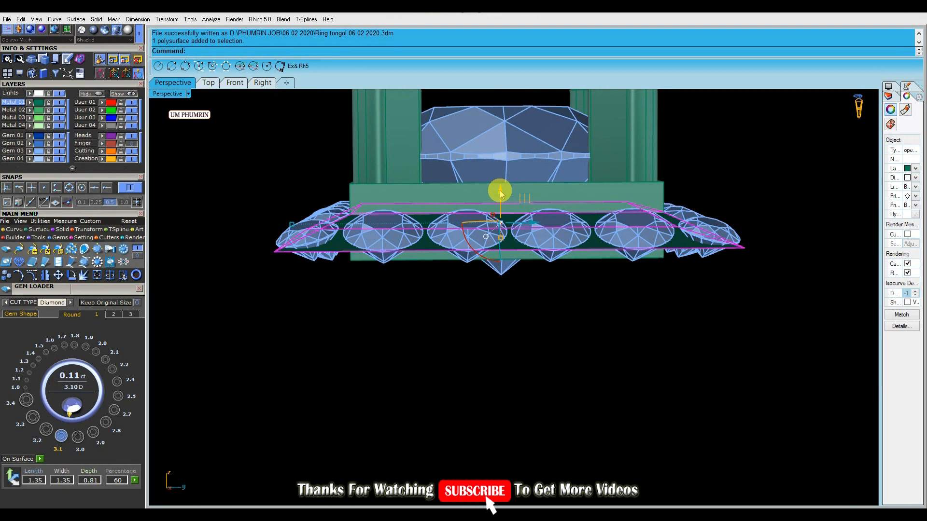
left_click(501, 193)
key("Return")
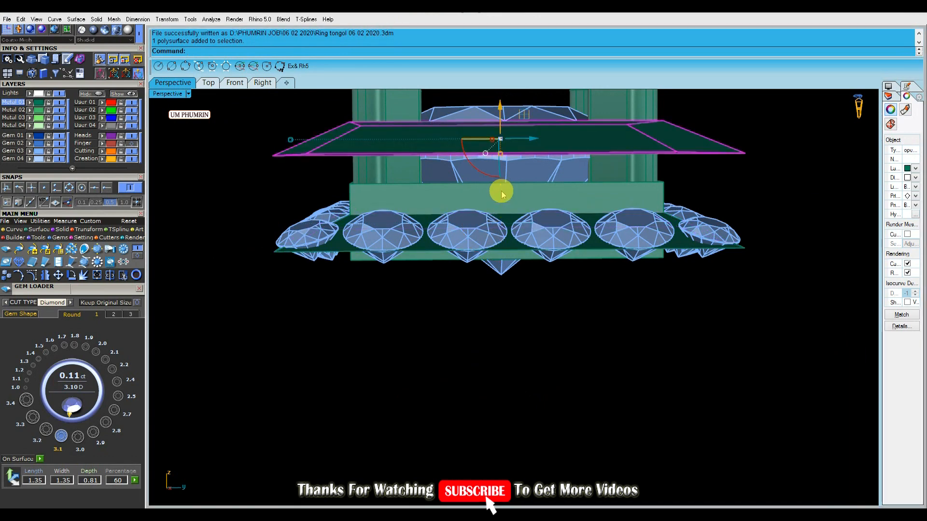
Undo the last frame transform, offset the frame vertically by an exact entered distance, and isolate the two stacked frames
key("ctrl+z")
left_click(501, 193)
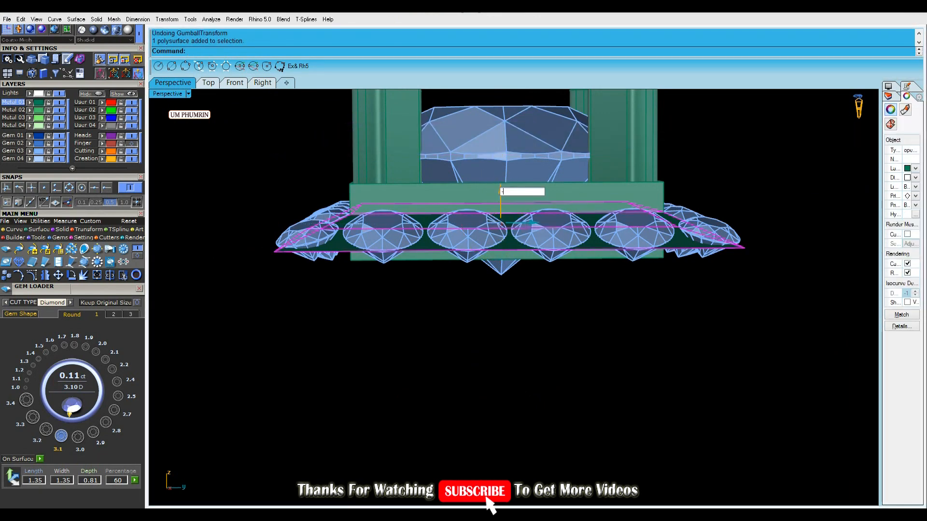
key("Return")
right_click_drag(501, 190, 534, 299)
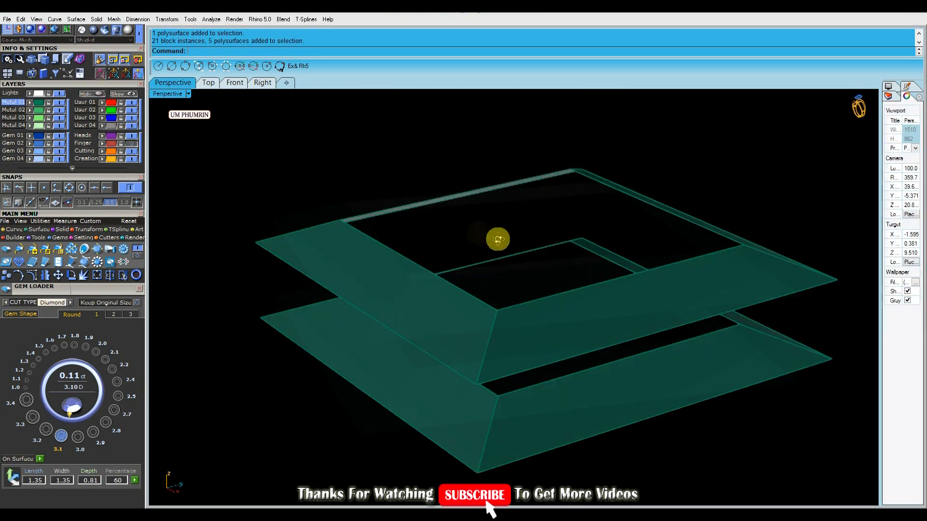
left_click(687, 273)
Offset the upper frame surface downward by 2 with the direction flipped, as a non-solid offset
right_click_drag(496, 238, 682, 239)
type("P")
key("Return")
left_click(683, 236)
key("Return")
key("ctrl+z")
key("Return")
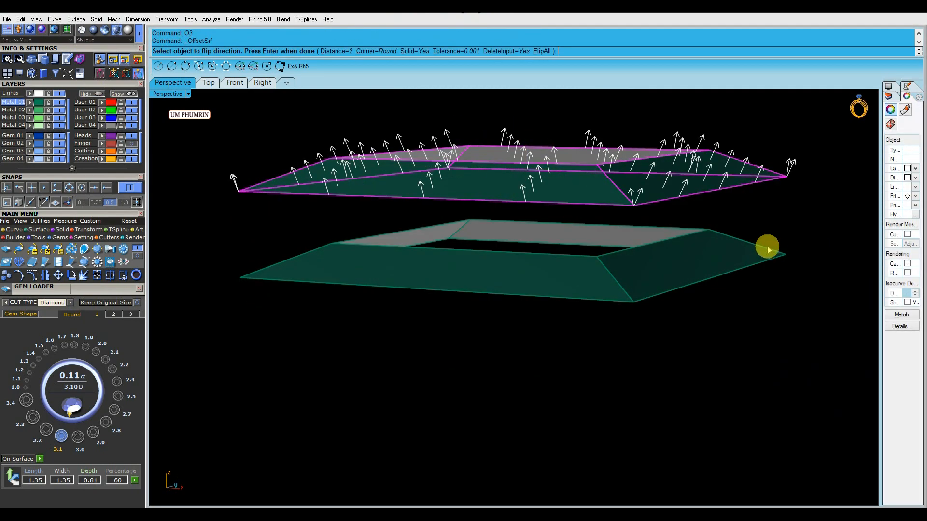
type("f")
key("Return")
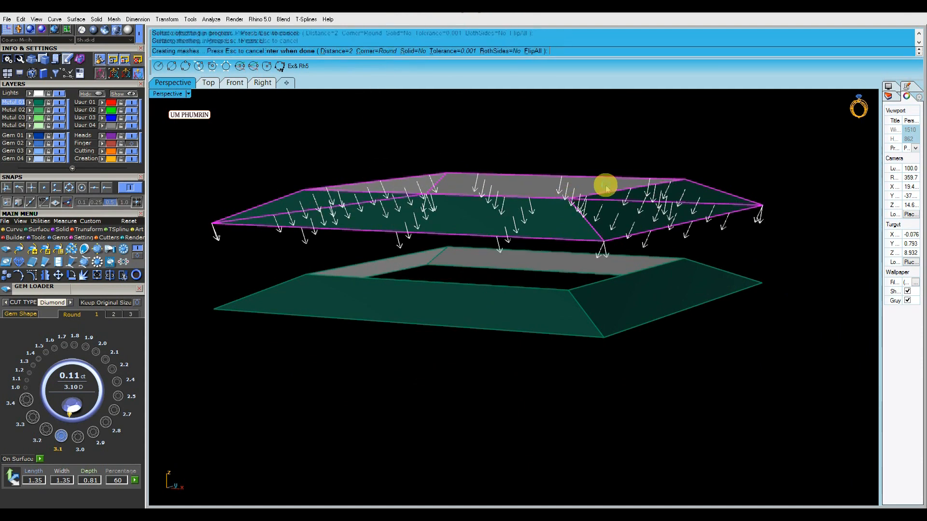
key("Return")
Reduce the lower offset frame to its inner and outer border curves by deleting its surfaces and leftover geometry
right_click_drag(702, 279, 688, 299)
left_click(768, 349)
left_click_drag(689, 300, 584, 257)
right_click_drag(584, 257, 652, 294)
left_click(662, 290)
key("Delete")
left_click(622, 284)
key("Delete")
left_click(650, 310)
key("Delete")
Align the gumball to the CPlane and scale the lower inner border curve evenly outward in Top view toward the frame's opening
left_click(585, 274)
right_click_drag(589, 276, 652, 231)
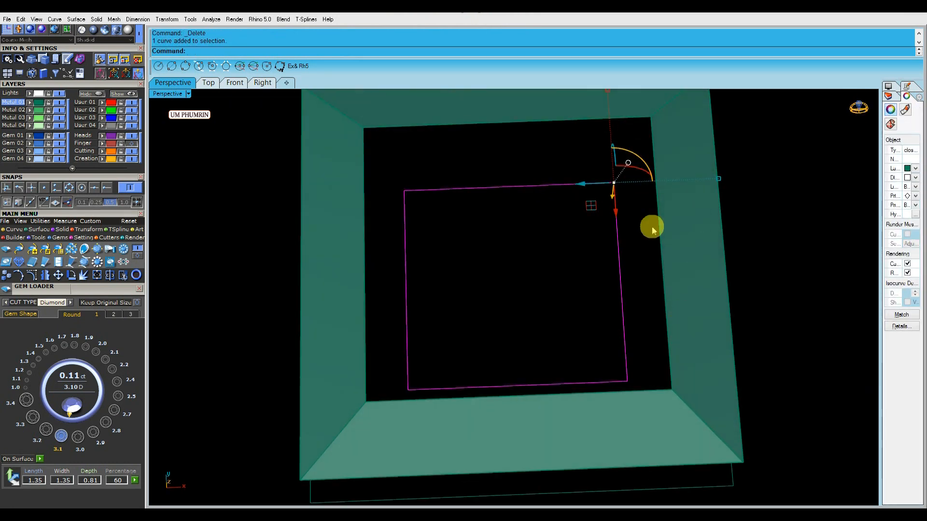
left_click(629, 166)
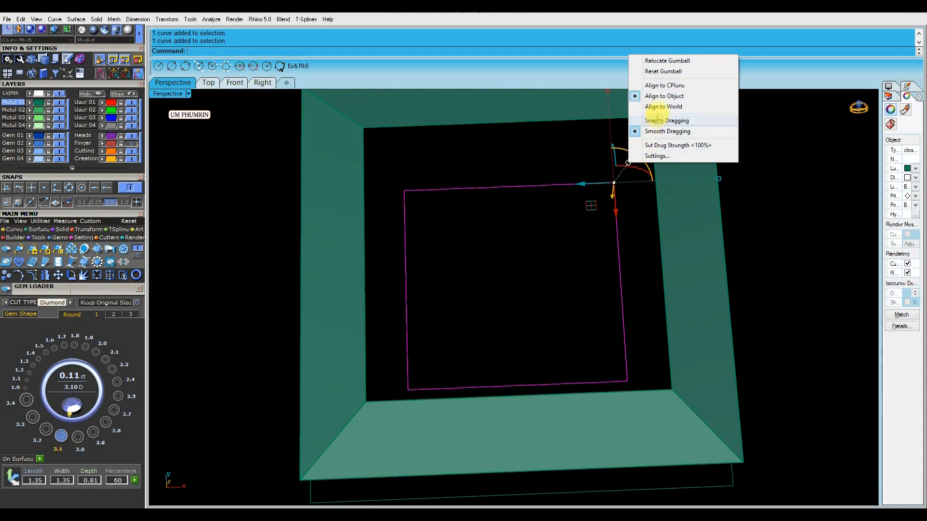
left_click(665, 85)
left_click(208, 83)
scroll(480, 345, "down", 4)
left_click(529, 311)
left_click_drag(530, 314, 534, 329)
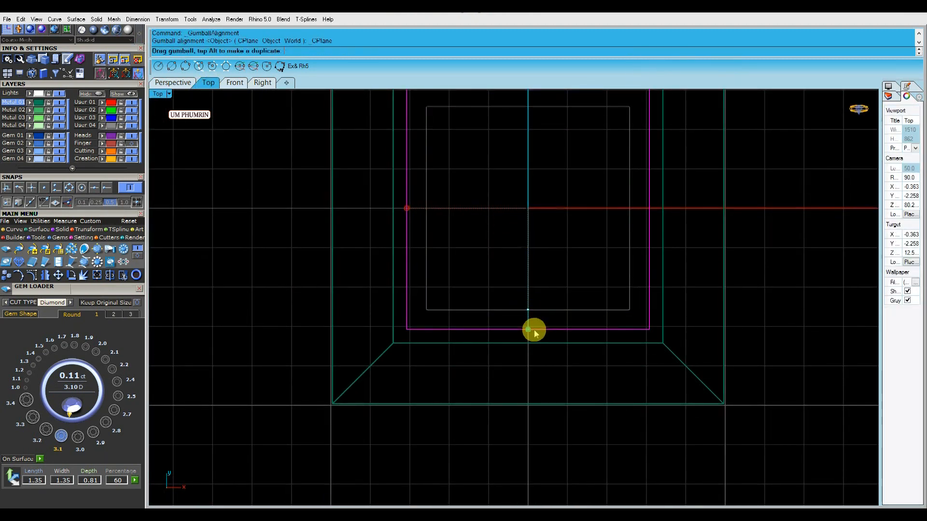
Join corners of the lower inner and outer curves with a line, Sweep2 the lower frame surface, and delete the construction curves
left_click(172, 83)
right_click_drag(649, 247, 647, 323, "shift")
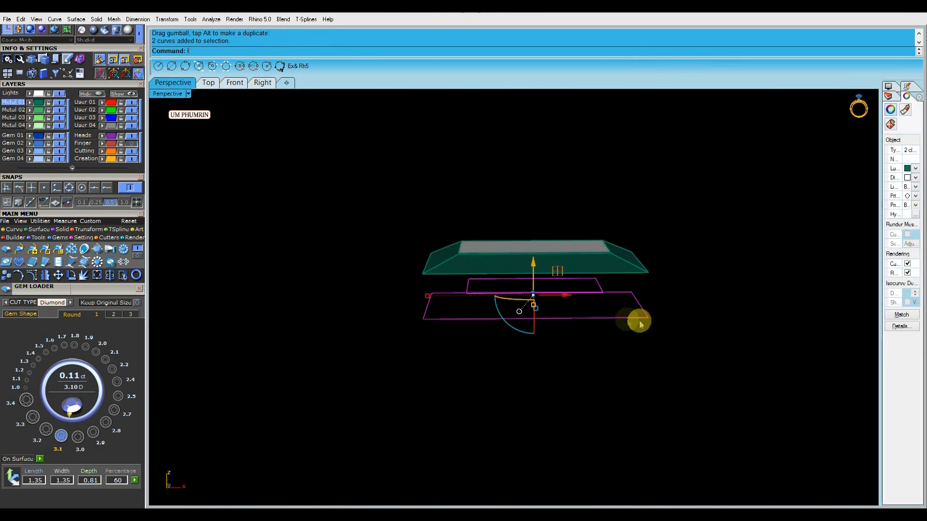
scroll(609, 306, "up", 2)
type("l")
key("Return")
right_click_drag(563, 262, 606, 306)
left_click(605, 306)
left_click(660, 345)
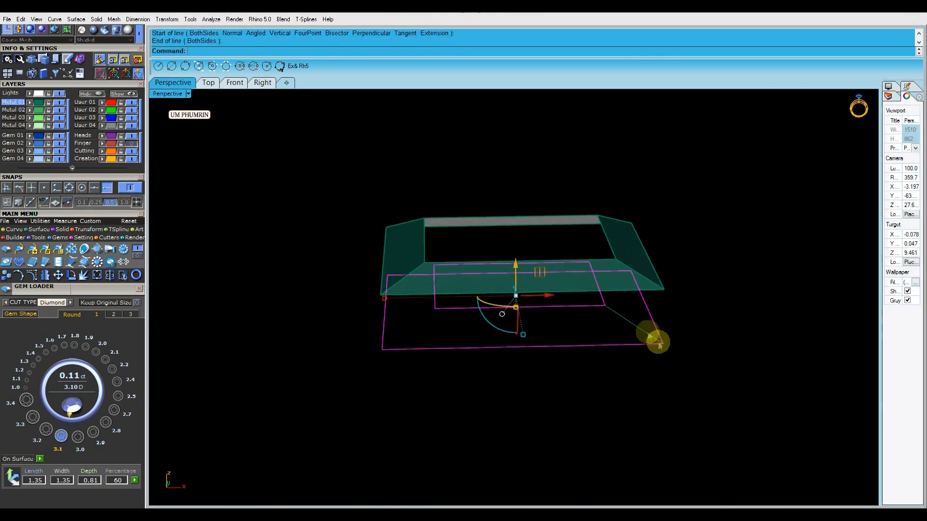
type("sweep2")
key("Return")
key("Return")
key("Delete")
Turn off the surface isocurve display for the frames
left_click_drag(695, 384, 564, 202)
right_click_drag(616, 226, 622, 185, "shift")
left_click(906, 303)
left_click(774, 318)
Draw a line between the inner corners of both frames, Sweep2 the inner wall along their inner edges, and delete the curves
left_click_drag(806, 309, 637, 208)
right_click_drag(663, 215, 649, 277, "shift")
type("l")
key("Return")
left_click(606, 282)
left_click(600, 319)
left_click_drag(655, 334, 637, 278, "ctrl")
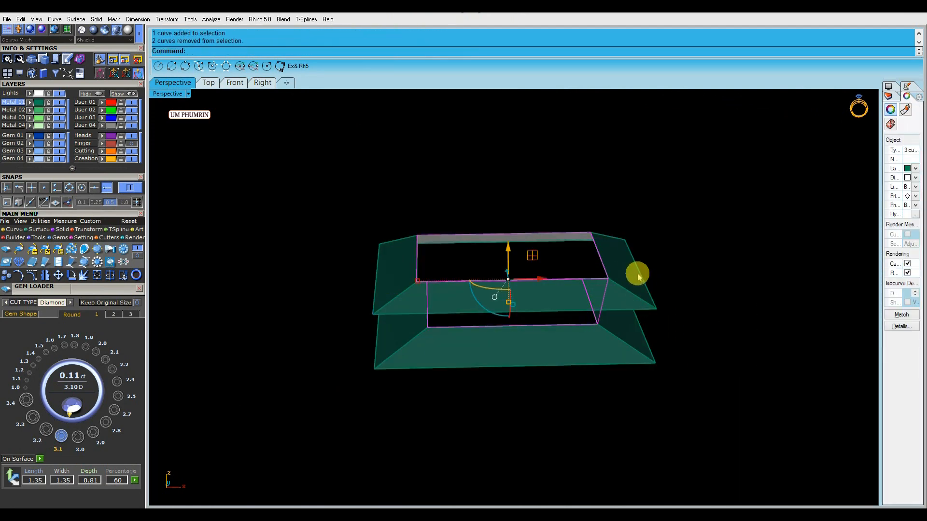
type("sweep2")
key("Return")
key("Return")
key("Delete")
Close the halo frame with an outer wall swept between both outer edges and join all surfaces into one solid
left_click_drag(683, 317, 620, 301)
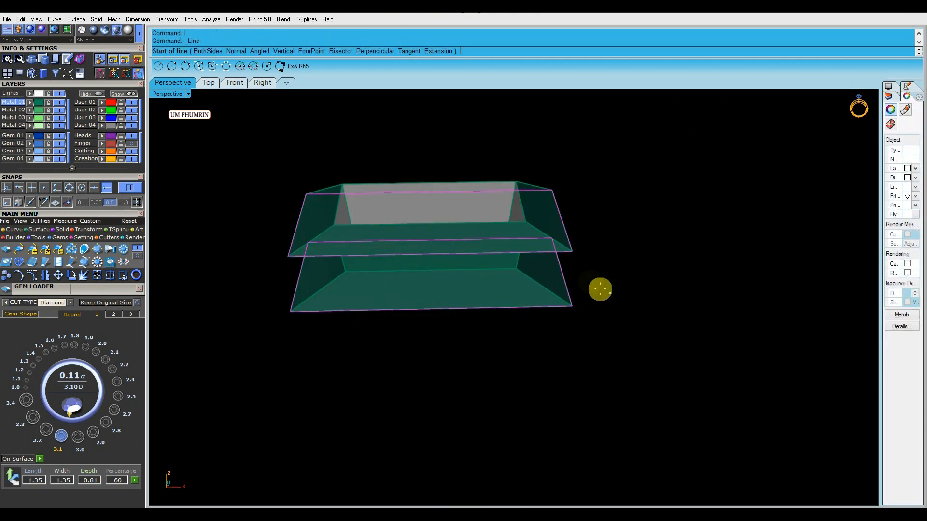
left_click(576, 255)
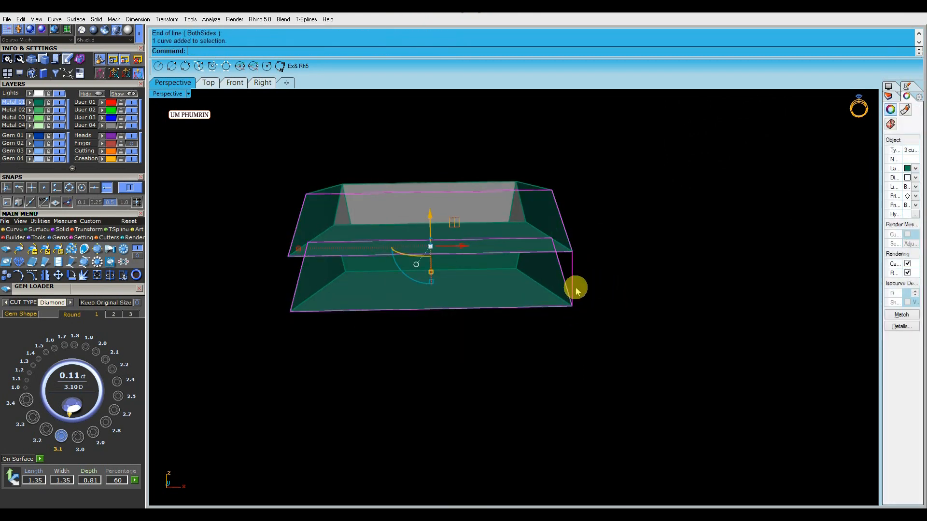
left_click(495, 191)
left_click(515, 201)
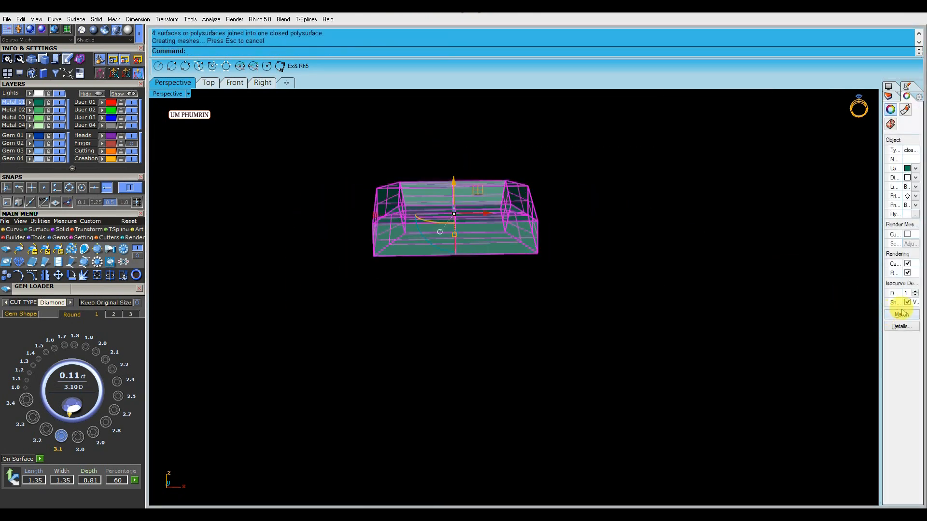
left_click(681, 261)
Show the hidden gems and prong setting again and check the halo body with them from several views
left_click(122, 95)
right_click_drag(582, 217, 656, 265)
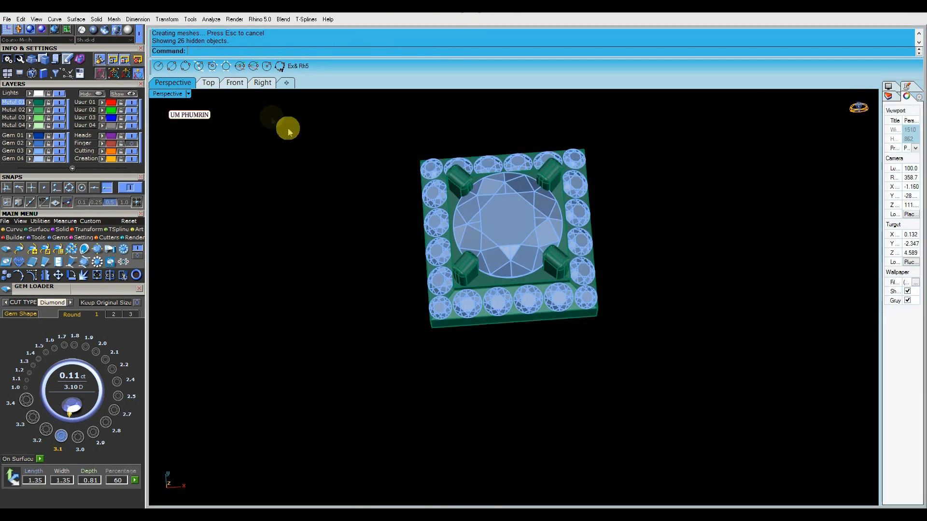
left_click(237, 84)
scroll(635, 195, "down", 3)
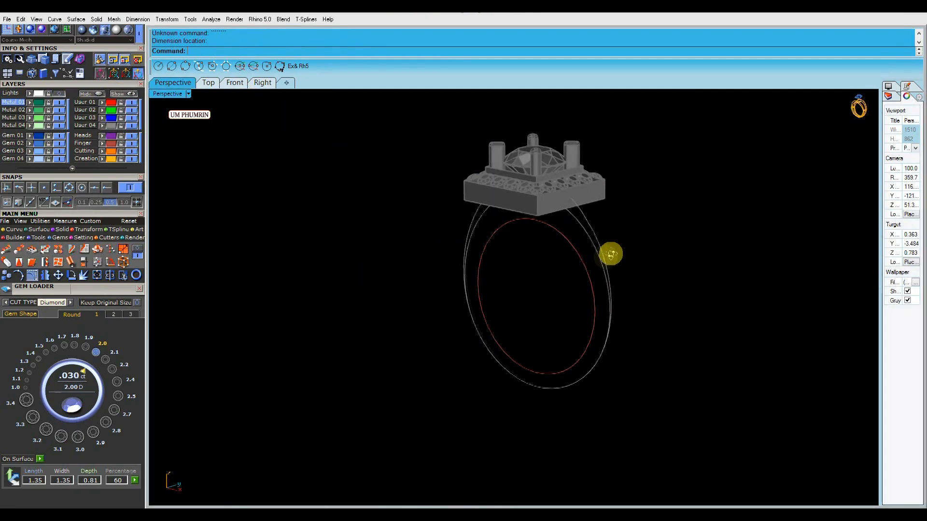
Inspect the shank guide curves beneath the setting and save the ring file
left_click(610, 253)
mouse_move(570, 242)
right_mouse_down()
mouse_move(592, 240)
mouse_move(559, 232)
mouse_move(497, 269)
mouse_move(302, 228)
right_mouse_up()
left_click(559, 232)
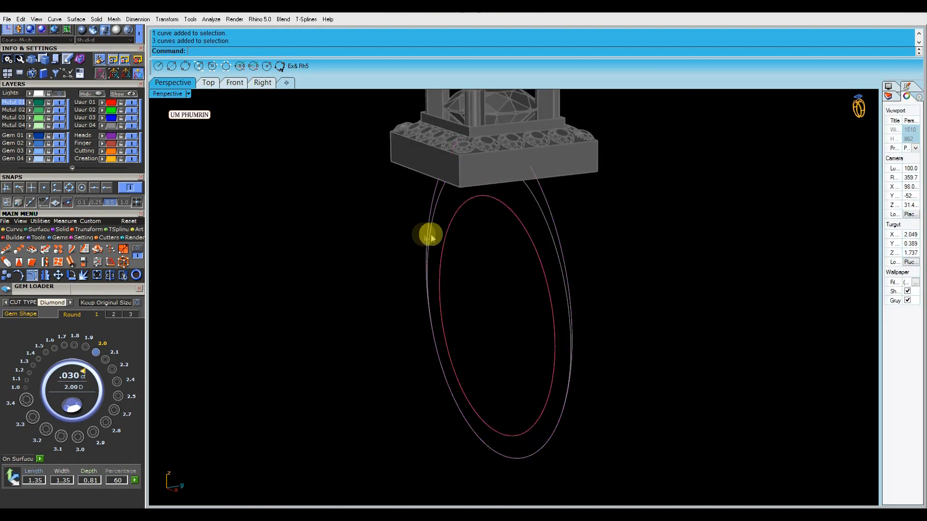
left_click(113, 59)
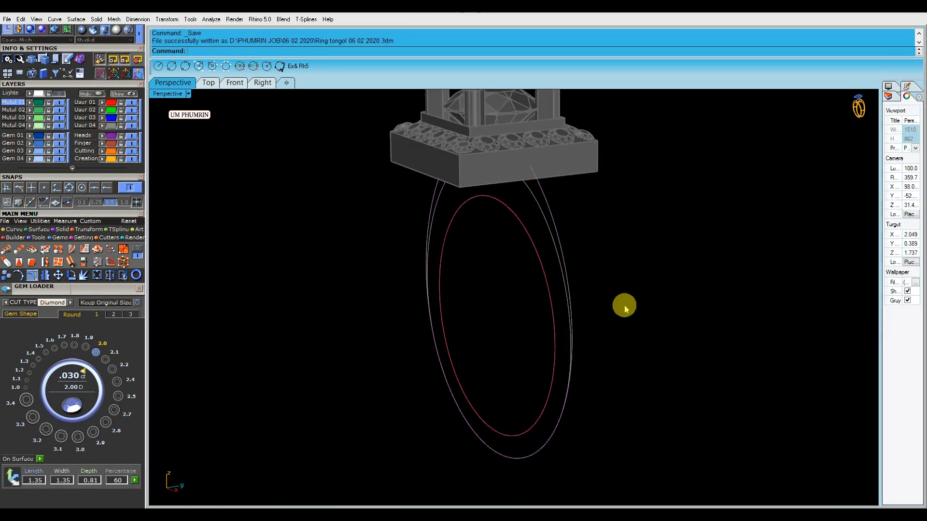
Unlock all objects, select the whole ring and store it in the first project slot
key("ctrl+a")
left_click(296, 196)
key("ctrl+alt+l")
key("ctrl+a")
left_click_drag(93, 85, 94, 240)
right_click_drag(203, 188, 299, 207)
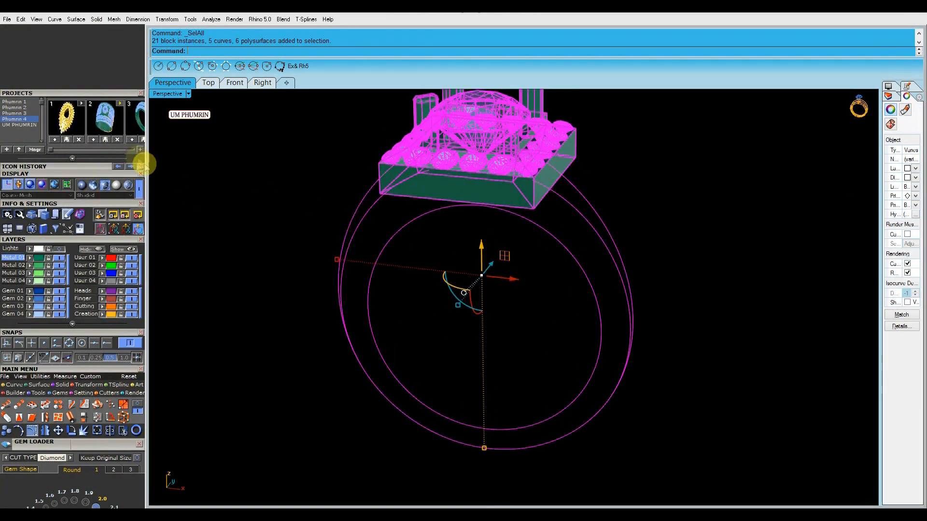
left_click(196, 211)
right_click_drag(197, 211, 236, 214)
right_click_drag(484, 261, 434, 256)
Extrude the outer shank curve to both sides as an open surface, out to the halo's edge
left_click(581, 238)
right_click_drag(581, 238, 497, 276)
type("è")
key("Return")
type("Extrude")
key("Return")
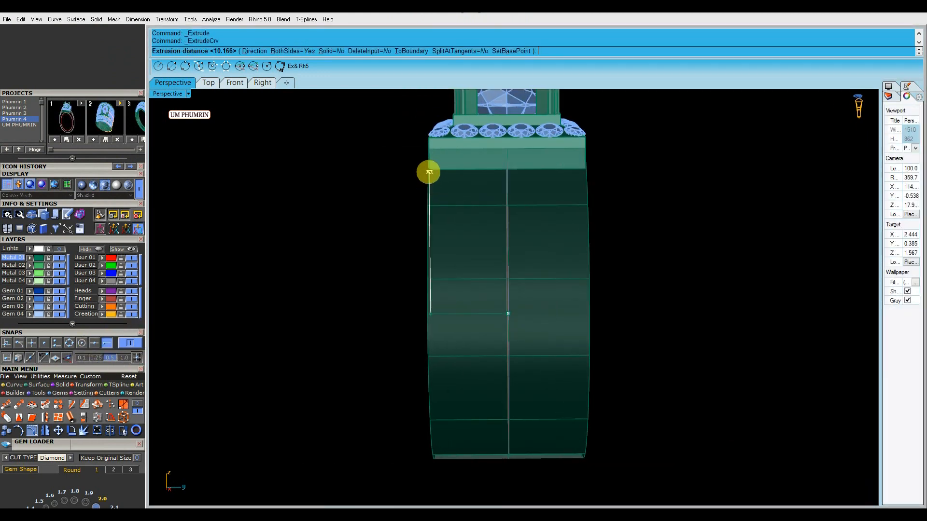
left_click(429, 172)
right_click_drag(429, 172, 676, 285)
Duplicate the side edge of the shank surface and offset it inward along the surface by 1
type("D1")
key("Return")
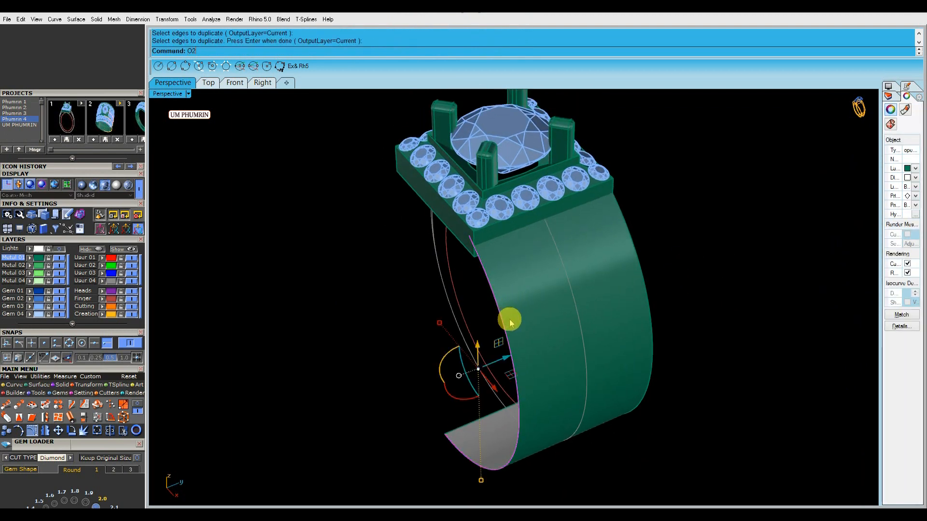
type("O2")
key("Return")
left_click(539, 302)
type("1")
key("Return")
Split the shank surface along the offset curve and delete both pieces, keeping only the edge and offset curves
left_click(534, 301)
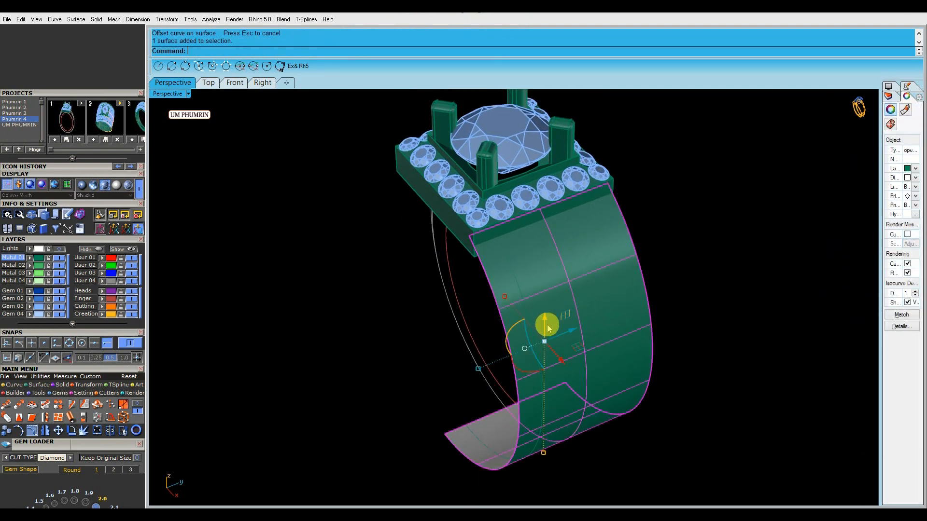
left_click(518, 320)
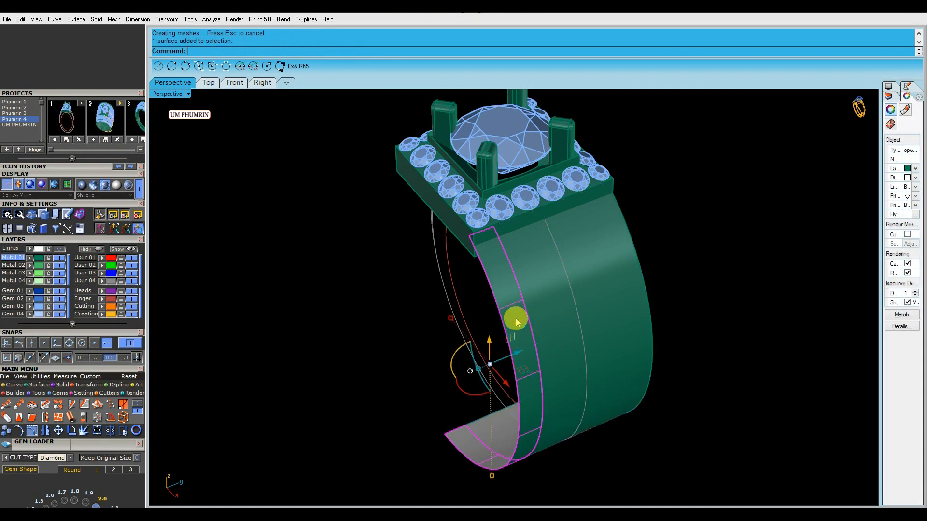
key("Delete")
left_click(525, 316)
left_click(526, 316)
left_click(543, 307)
key("Delete")
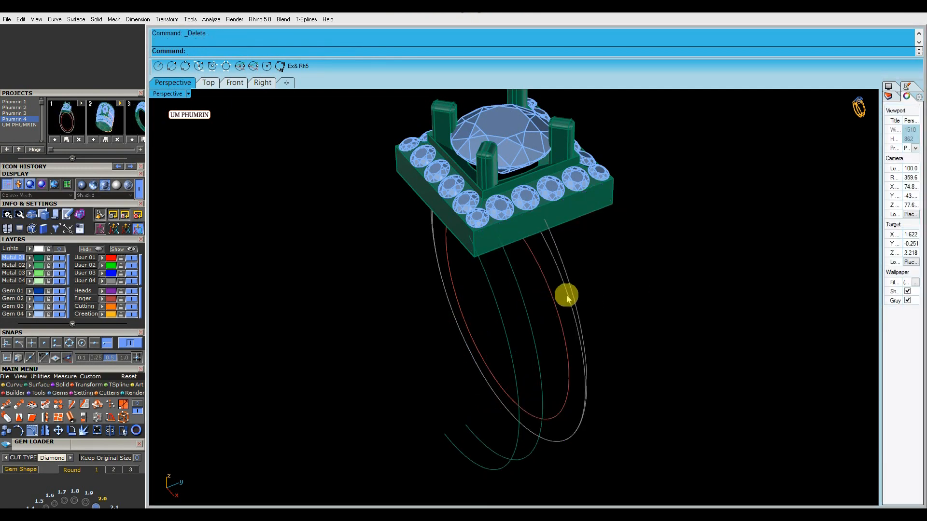
Extrude the other outer shank curve to both sides as an open surface matching the halo's width
right_click_drag(419, 273, 404, 250)
right_click_drag(566, 268, 478, 209)
left_click(529, 296)
type("extrude")
key("Return")
left_click(467, 214)
left_click(430, 234)
right_click_drag(430, 234, 518, 251)
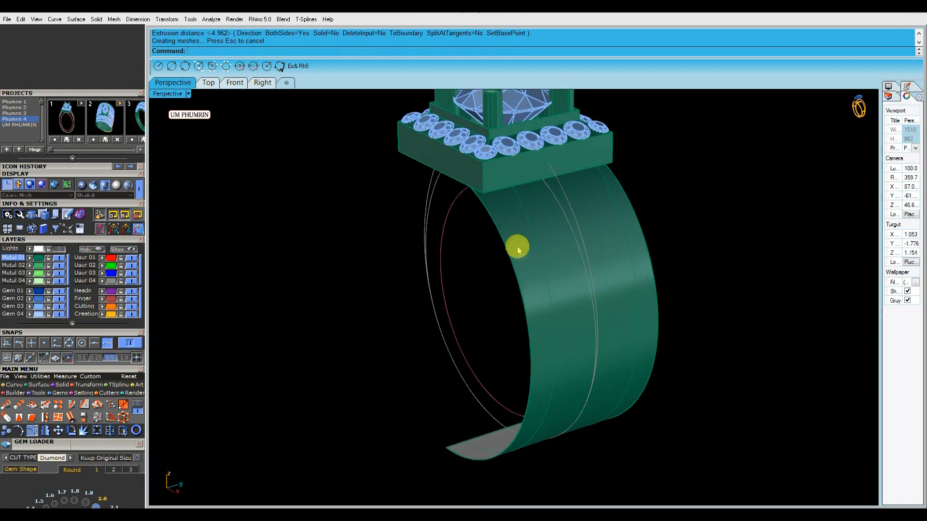
Split the new shank surface along the offset lines in Right view and keep only the narrow side strip
left_click(263, 83)
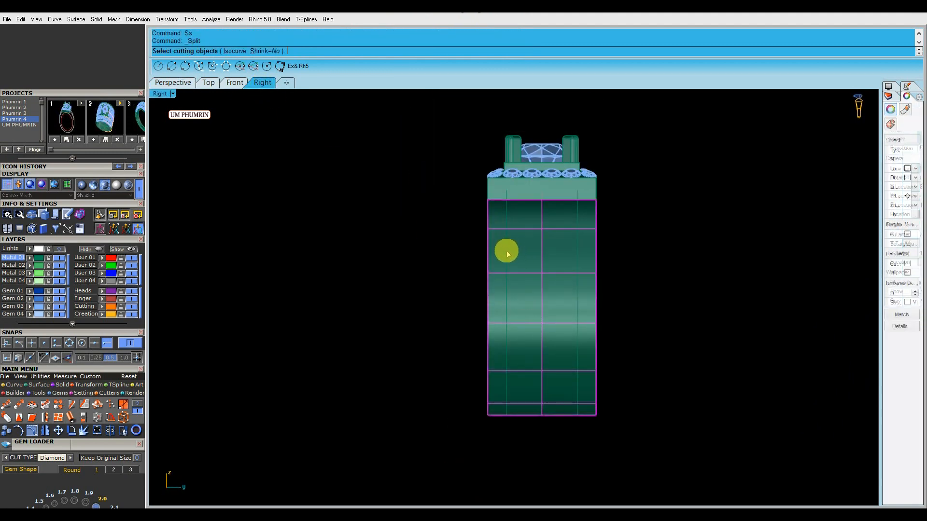
left_click(174, 82)
key("Delete")
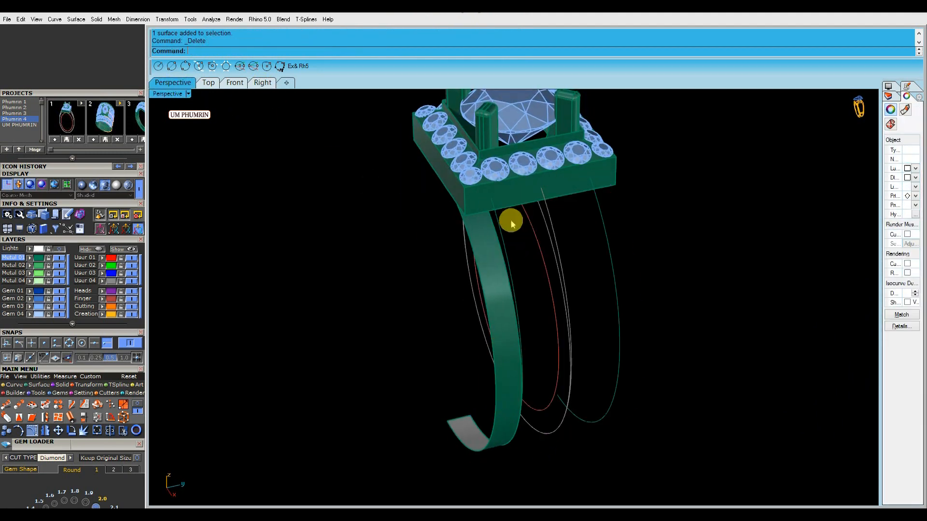
key("Escape")
right_click_drag(507, 223, 505, 244)
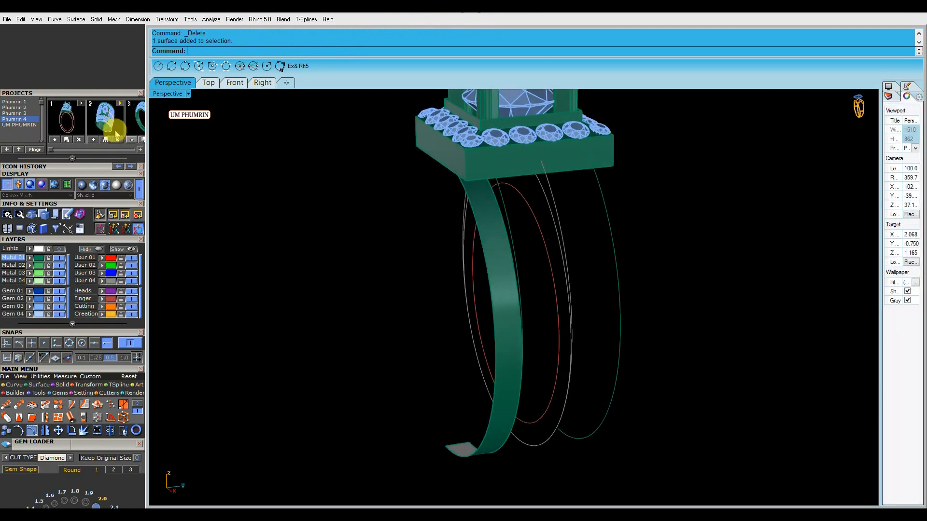
Hide the User 04 layer and create the wide middle band surface beside the narrow side strip
left_click(131, 281)
right_click_drag(348, 271, 405, 264)
right_click_drag(642, 219, 633, 239)
key("Return")
key("Return")
key("Escape")
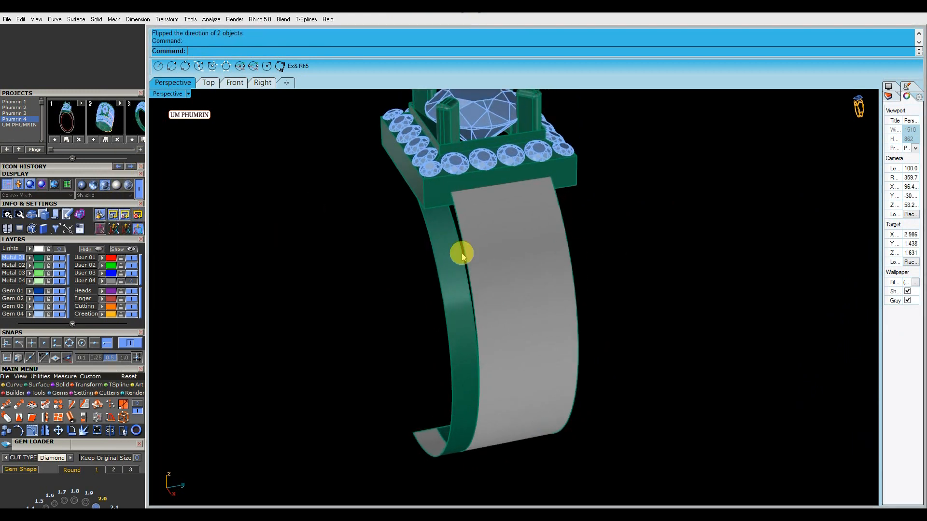
Replace the inward-facing middle band surface with one facing outward
left_click(546, 243)
key("Delete")
right_click_drag(623, 244, 701, 222)
left_click_drag(658, 226, 539, 213)
right_click_drag(614, 225, 618, 253)
key("ctrl+r")
key("Return")
key("ctrl+l")
key("Return")
key("ctrl+f")
key("Escape")
Extract a crosswise isocurve in the U direction from the middle band surface just below the halo
right_click_drag(636, 248, 530, 230)
key("ctrl+e")
left_click(485, 233)
scroll(486, 234, "up", 5)
key("Escape")
right_click_drag(437, 173, 575, 221)
type("Ex1")
key("Return")
left_click(461, 202)
key("Return")
Start Gem on Curve on the extracted isocurve, using the middle band surface for the gems' direction
type("gc")
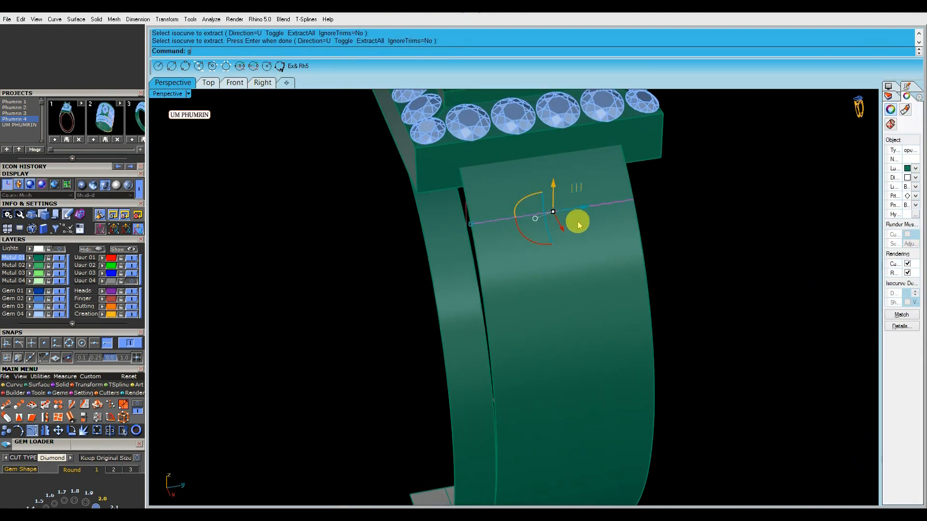
key("Return")
left_click_drag(116, 337, 114, 279)
left_click(117, 357)
left_click(116, 357)
left_click(530, 327)
Adjust the spacing of the gem row and set its start size to 1.7 mm
left_click(124, 430)
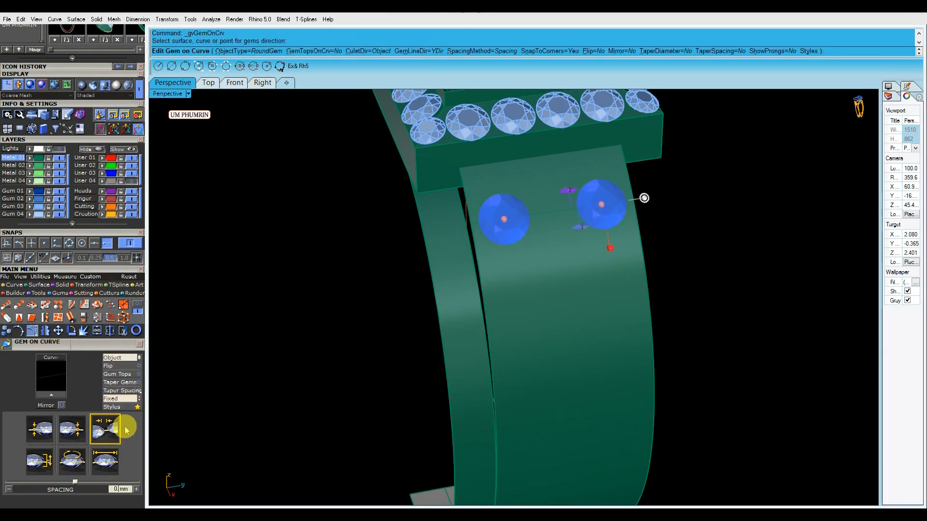
left_click(107, 469)
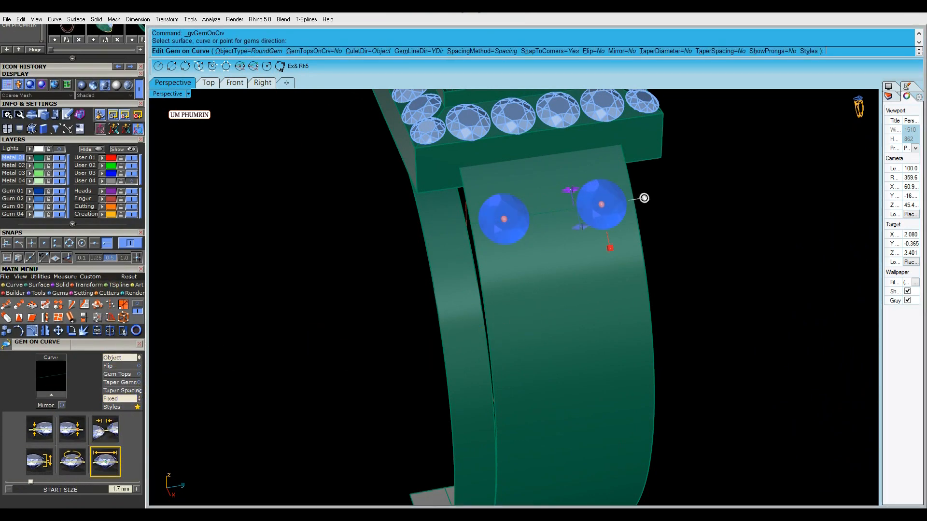
right_click_drag(488, 396, 544, 368)
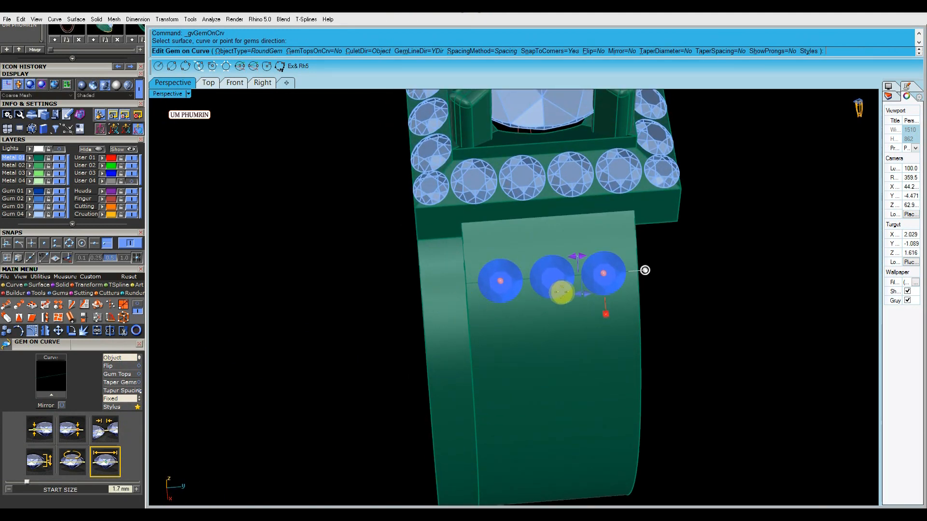
Switch the crosswise gem row to Fixed spacing and adjust its start and end positions on the middle band surface
left_click(120, 402)
right_click_drag(564, 351, 568, 330)
left_click_drag(602, 249, 614, 250)
left_click_drag(505, 248, 470, 261)
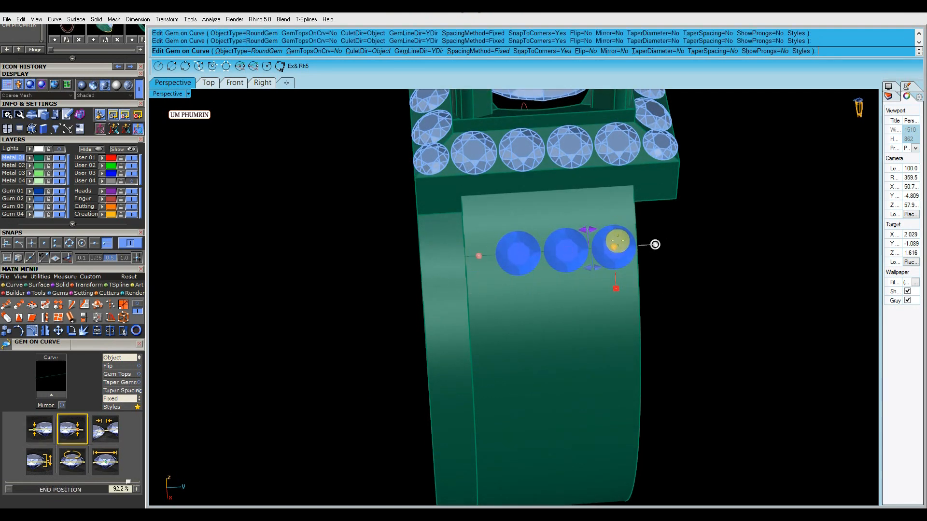
Center the row of three gems across the band with a start position of 21.3 % and accept the row
left_click_drag(614, 247, 600, 250)
scroll(597, 251, "down", 3)
right_click_drag(581, 265, 567, 279)
scroll(595, 274, "up", 2)
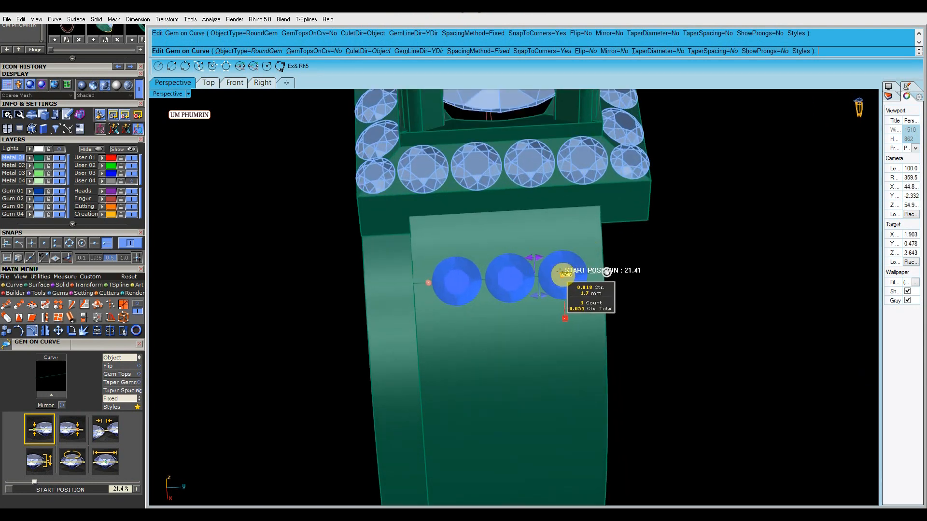
right_click_drag(564, 275, 560, 257)
right_click(559, 257)
scroll(673, 275, "down", 8)
right_click_drag(675, 274, 695, 245)
scroll(578, 272, "up", 2)
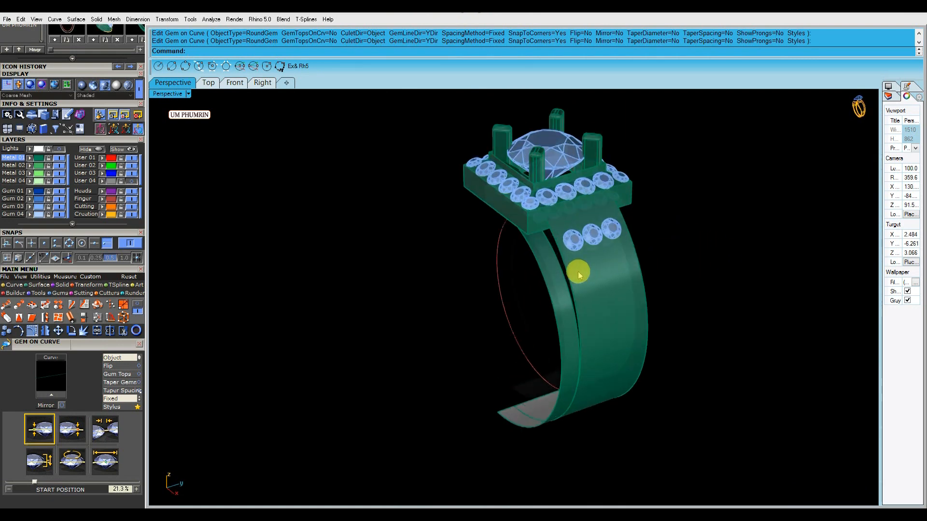
right_click_drag(579, 273, 642, 252)
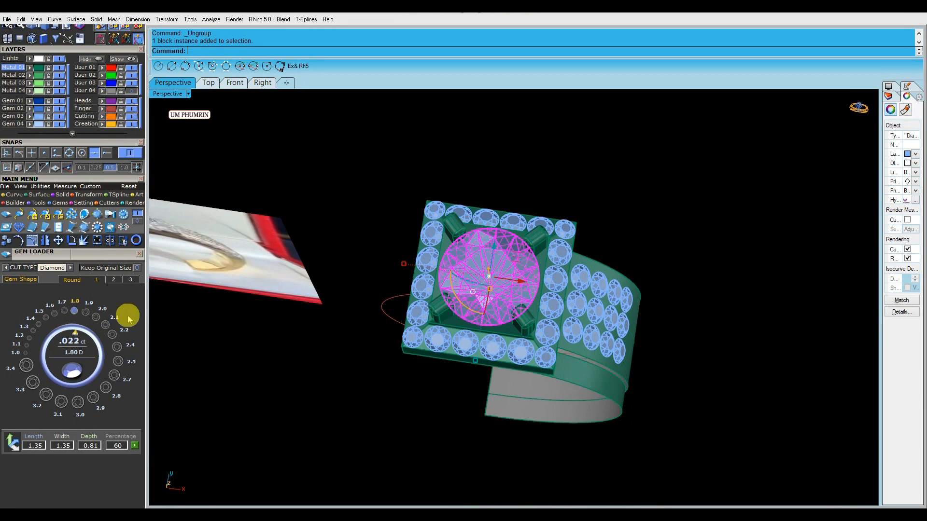
Change the selected center stone's size using the second range of round diamonds in the Gem Loader and save the file
left_click(113, 280)
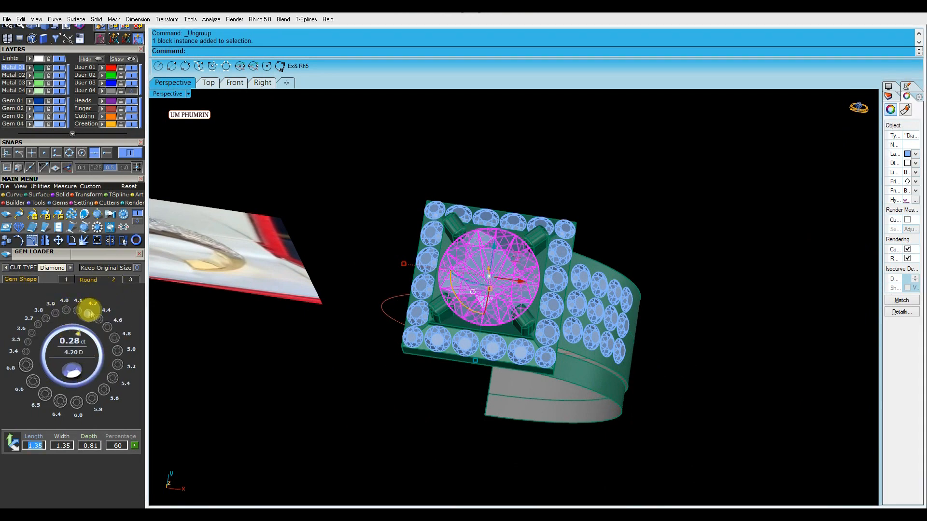
left_click(107, 330)
right_click_drag(540, 241, 591, 251)
left_click(730, 246)
scroll(594, 301, "up", 4)
right_click_drag(595, 300, 573, 271)
key("ctrl+s")
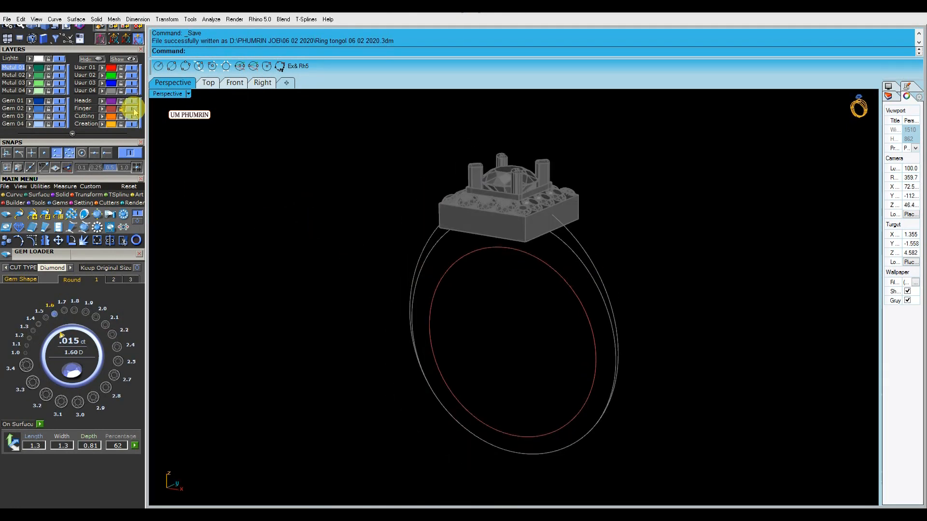
Extrude the outer shank curve to both sides, out to the edge of the square halo
right_click_drag(657, 263, 580, 255)
left_click(590, 276)
key("ctrl+e")
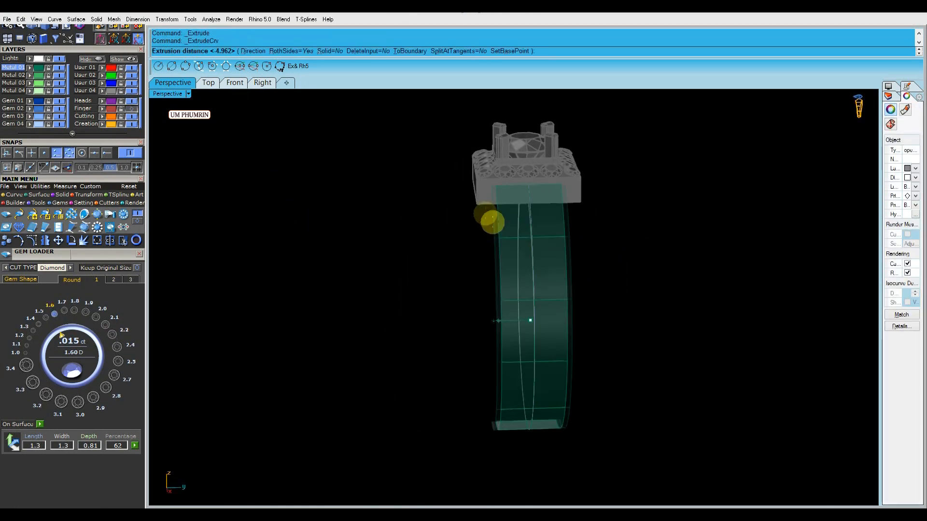
left_click(69, 154)
left_click(57, 154)
left_click(104, 155)
right_click_drag(507, 204, 478, 198)
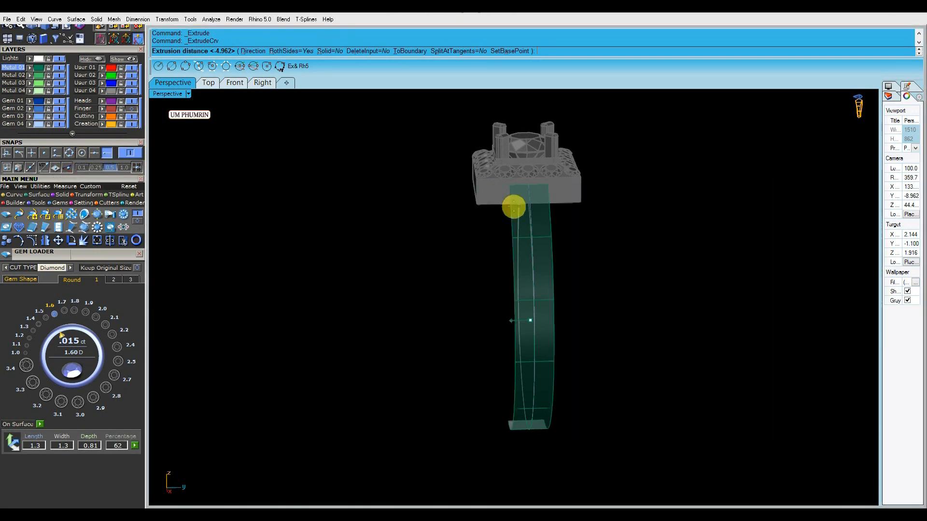
left_click(480, 205)
Hide the isocurves of the extruded outer shank surface
right_click_drag(372, 242, 542, 257)
scroll(536, 228, "up", 3)
left_click(536, 228)
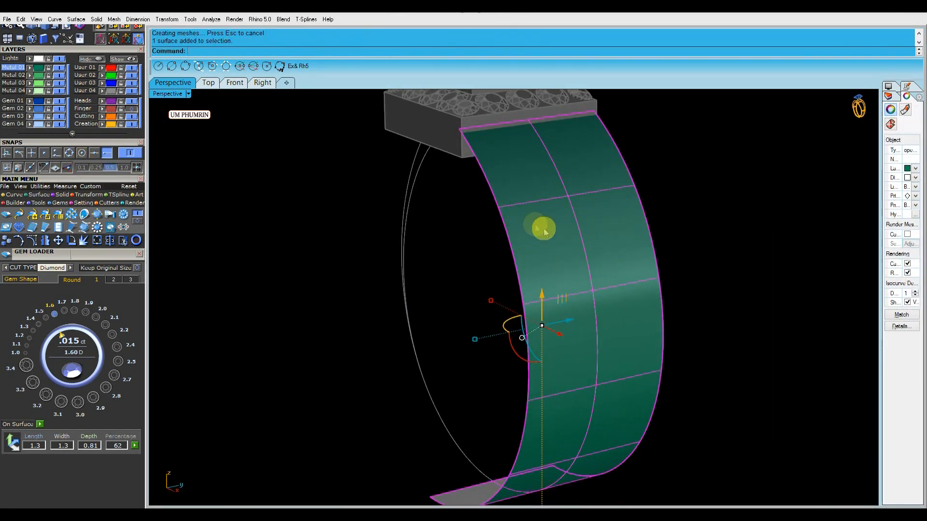
left_click(908, 303)
left_click(715, 282)
right_click_drag(631, 273, 636, 231)
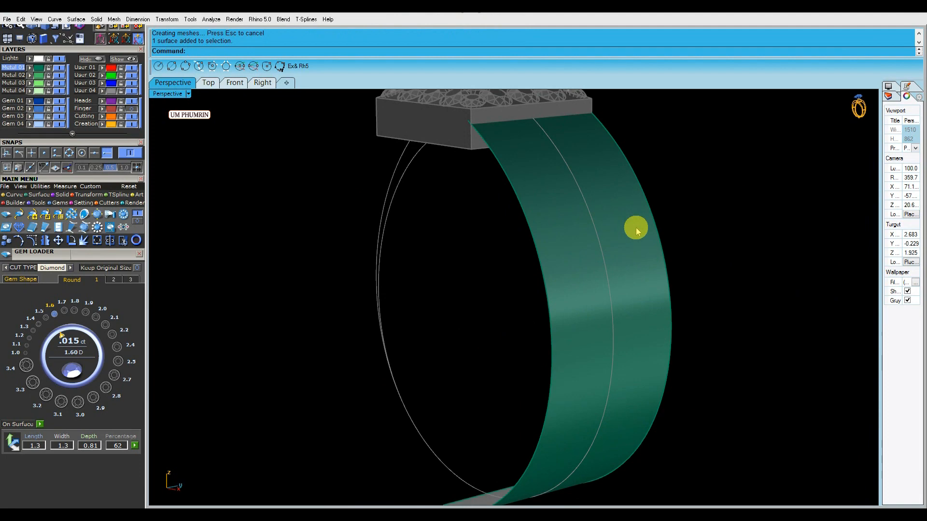
left_click(605, 252)
left_click(666, 252)
right_click_drag(705, 254, 707, 266, "shift")
left_click(734, 265)
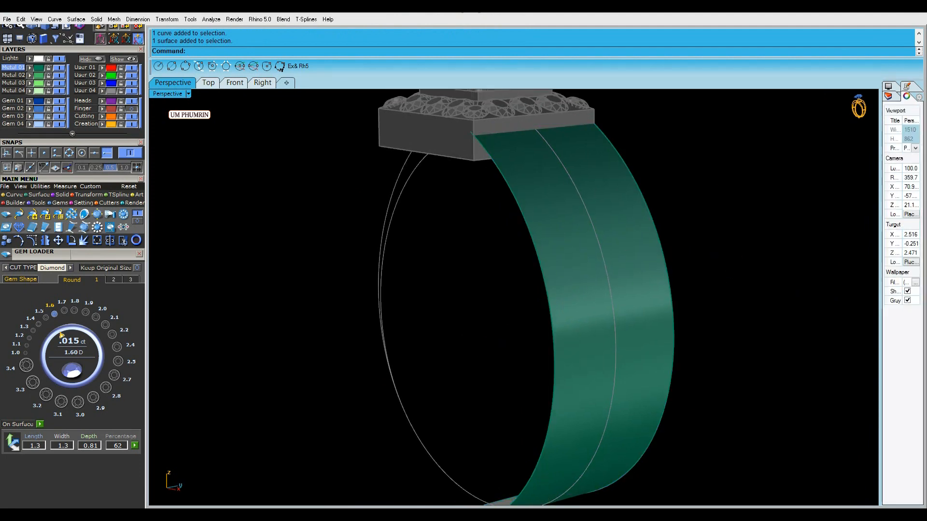
Duplicate the outer shank surface's side edge and offset the copy 1.7 mm inward on the surface
left_click(541, 275)
right_click(548, 277)
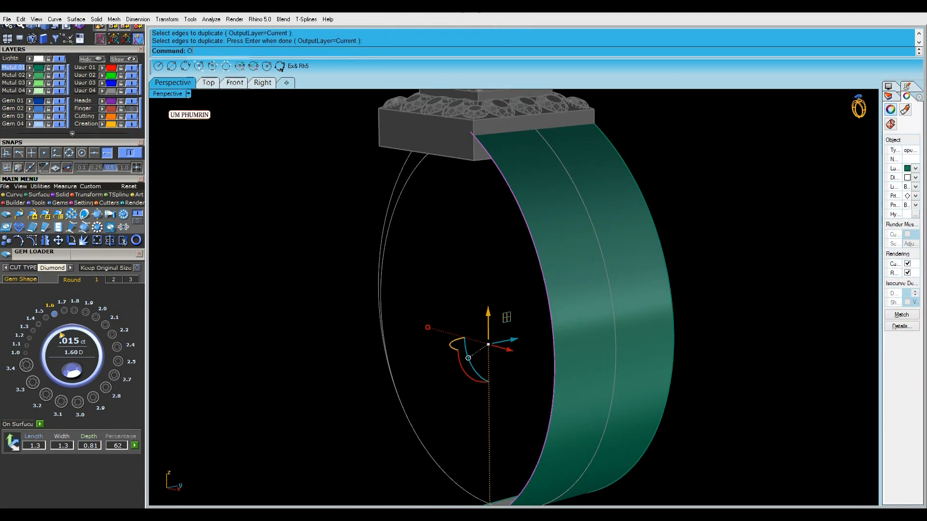
left_click(564, 271)
right_click(564, 272)
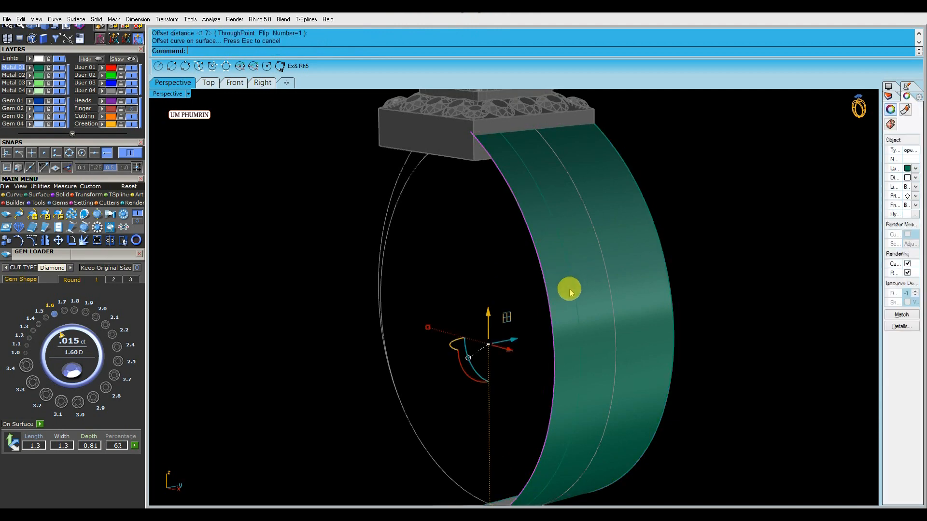
Mirror the offset curve across the X axis to the other side of the outer shank surface
right_click_drag(569, 290, 668, 318)
key("Escape")
right_click_drag(651, 274, 629, 277)
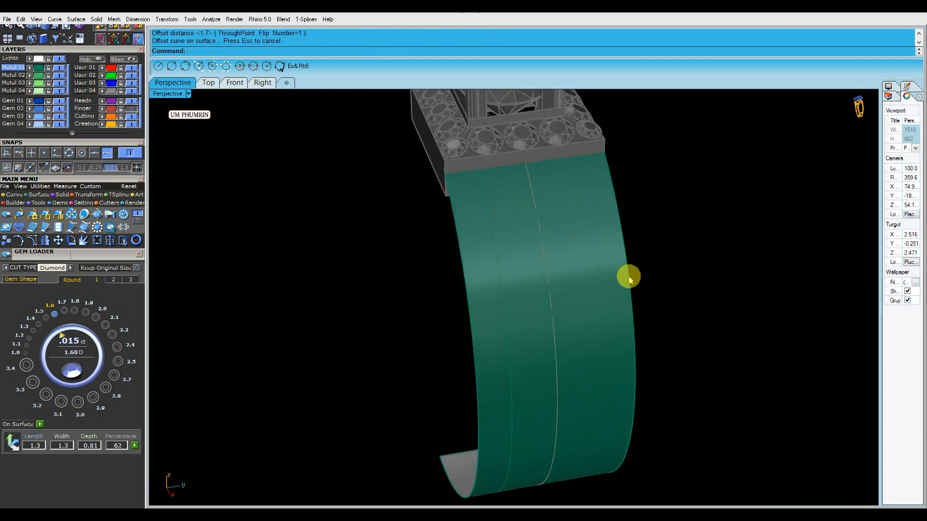
key("Escape")
right_click_drag(739, 262, 677, 275)
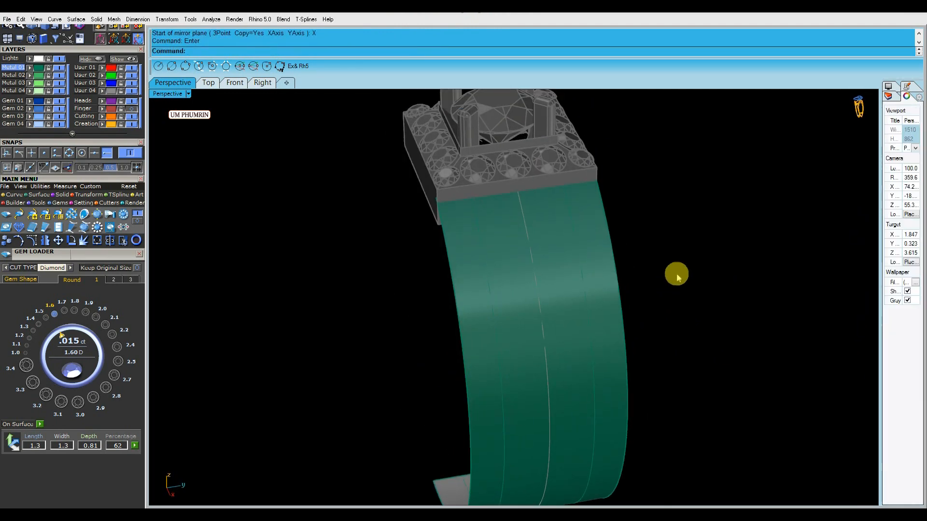
type("gs")
key("Return")
scroll(484, 202, "up", 6)
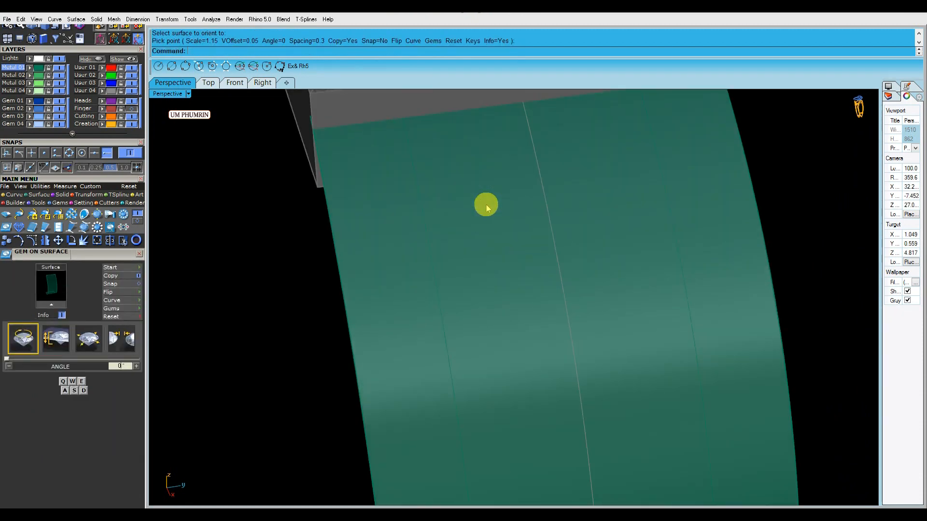
Extract a crosswise isocurve in the V direction from the outer shank surface just below the halo
left_click(497, 194)
key("Return")
right_click_drag(513, 198, 520, 210, "shift")
Try Gem on Curve along the crosswise isocurve, aligned to the outer shank surface, with Fixed spacing of 0.11 mm
type("gc")
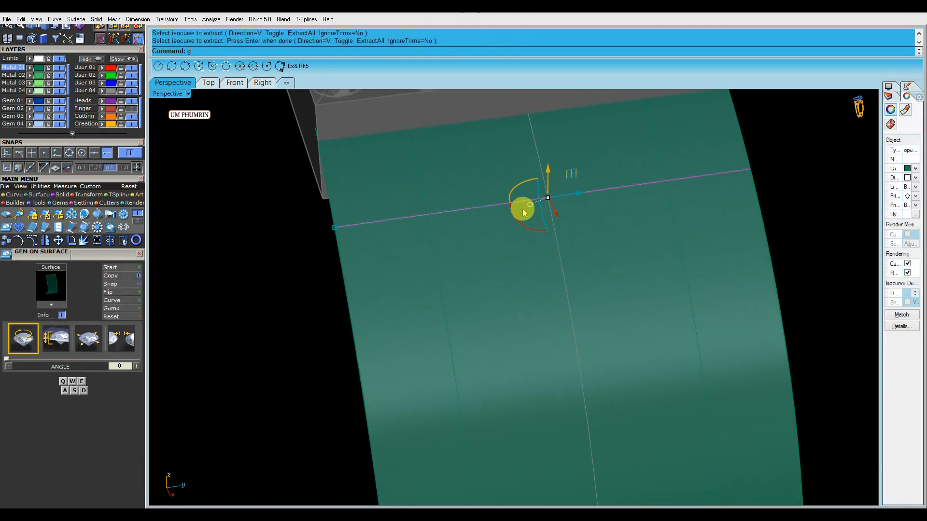
key("Return")
left_click(483, 317)
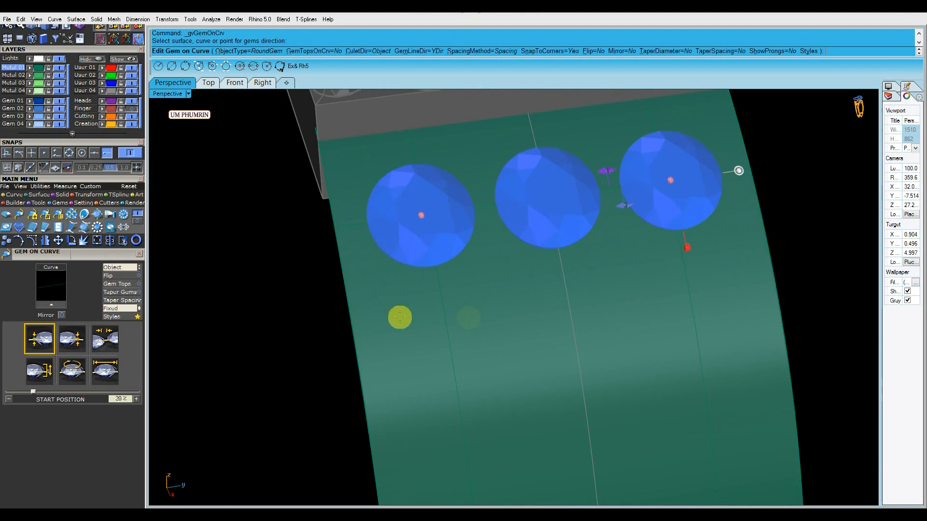
left_click(110, 377)
scroll(115, 399, "down", 2)
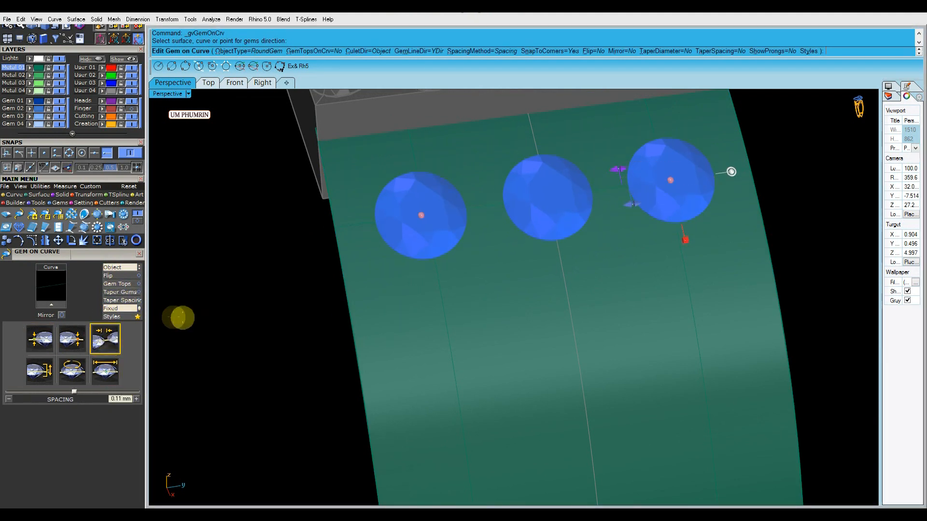
left_click(127, 312)
Try shifting the start position of the crosswise gem row, then cancel the row
right_click_drag(449, 205, 637, 211)
left_click(635, 205)
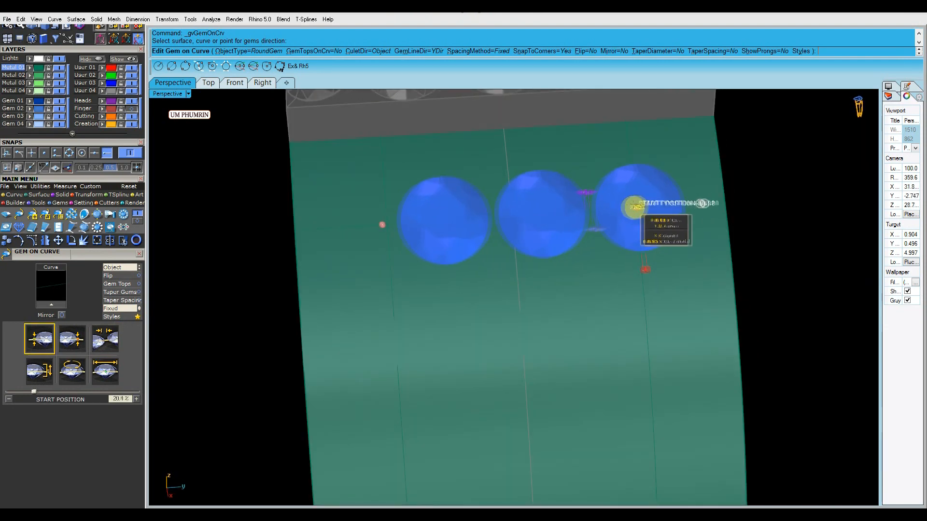
left_click_drag(623, 208, 659, 209)
scroll(640, 176, "down", 6)
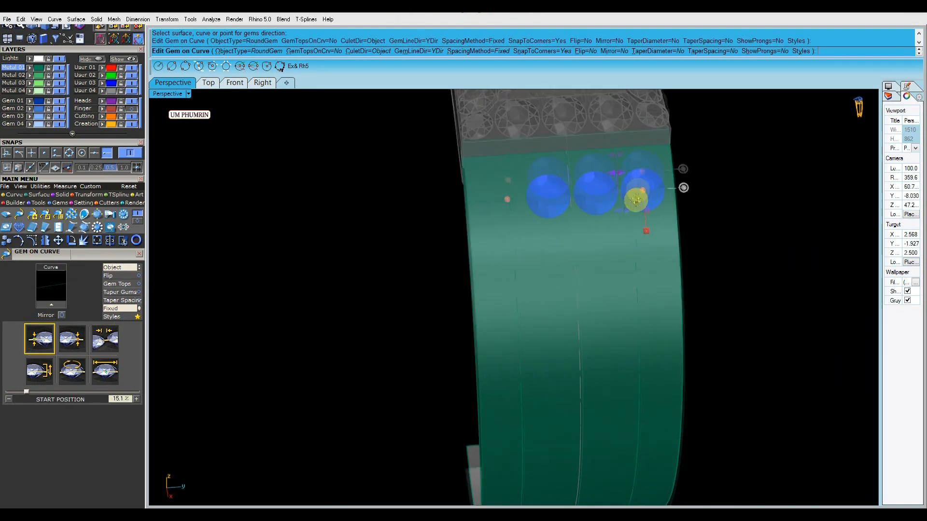
right_click_drag(638, 180, 631, 192)
scroll(630, 192, "up", 5)
left_click_drag(631, 193, 640, 217)
right_click_drag(698, 211, 643, 191)
left_click_drag(643, 191, 585, 191)
left_click(208, 83)
right_click_drag(671, 225, 588, 215)
key("Escape")
left_click(173, 83)
Start Gem on Curve along the shank's center curve, aligned to the outer surface, with Fixed spacing of 0.11 mm
left_click(583, 217)
left_click(611, 247)
type("g")
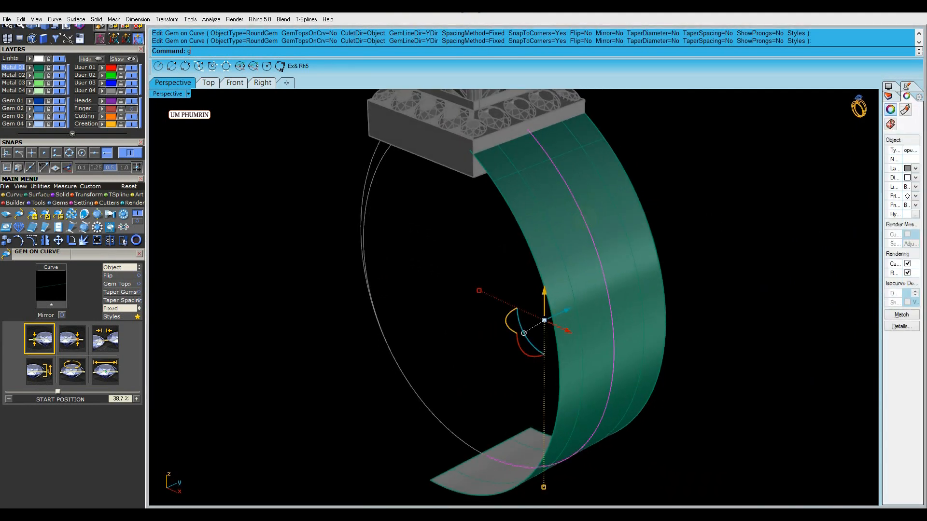
type("c")
key("Return")
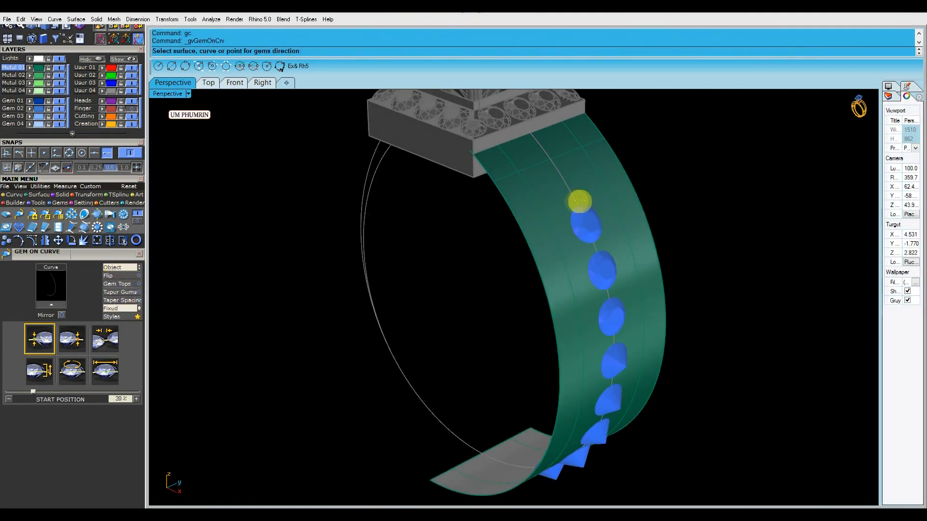
left_click(580, 202)
left_click(118, 376)
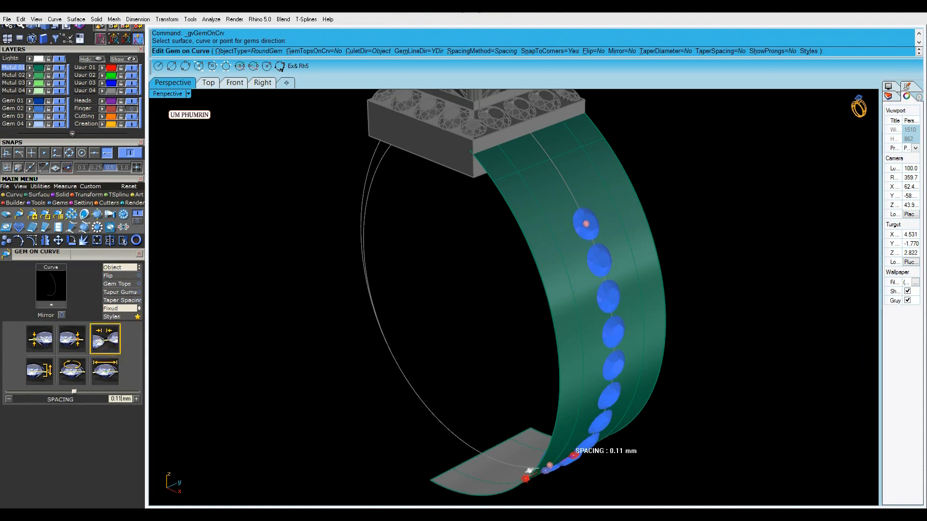
left_click(121, 308)
Adjust the lengthwise row's ends to leave four gems below the halo, with a 75.4 % end position, and accept it
left_click_drag(546, 469, 544, 145)
left_click_drag(587, 223, 599, 247)
scroll(599, 247, "down", 6)
right_click_drag(599, 247, 569, 248)
key("Return")
scroll(560, 229, "up", 5)
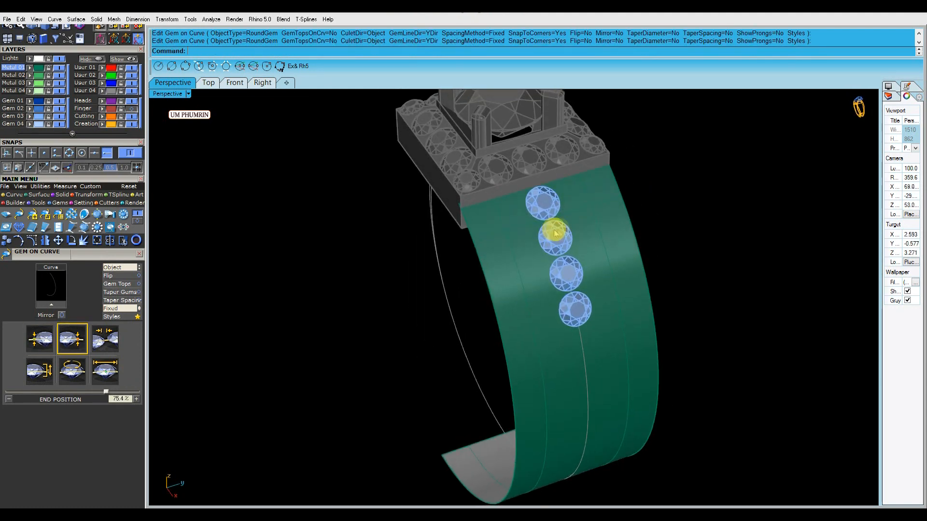
Reopen the four-gem row in Gem on Curve and set its start position to 94.7 %
type("gc")
key("Return")
key("Return")
scroll(599, 224, "down", 4)
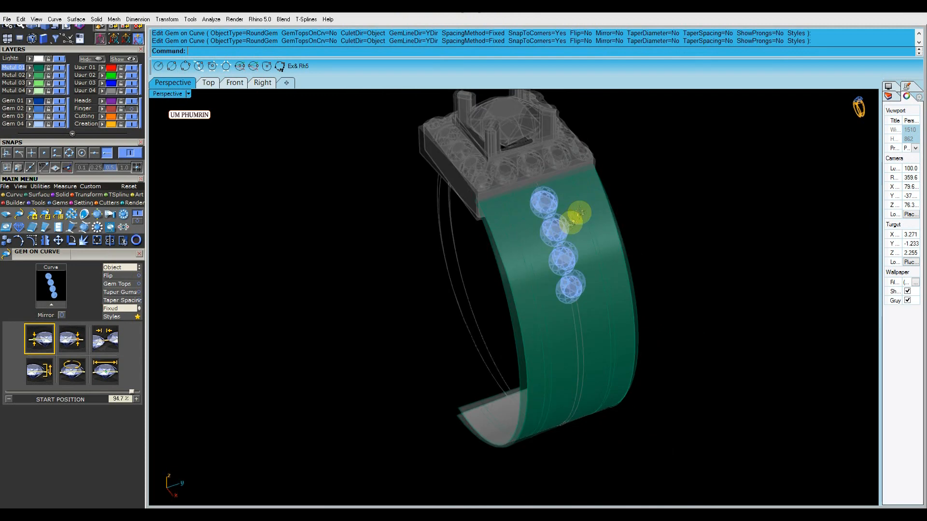
Try moving the four-gem row 1.5 mm sideways from the center curve, then undo the move
right_click_drag(600, 224, 640, 273)
left_click(507, 238)
right_click_drag(632, 222, 529, 242)
left_click(532, 240)
scroll(530, 240, "up", 6)
left_click(529, 236)
type("1.5")
key("Return")
key("ctrl+z")
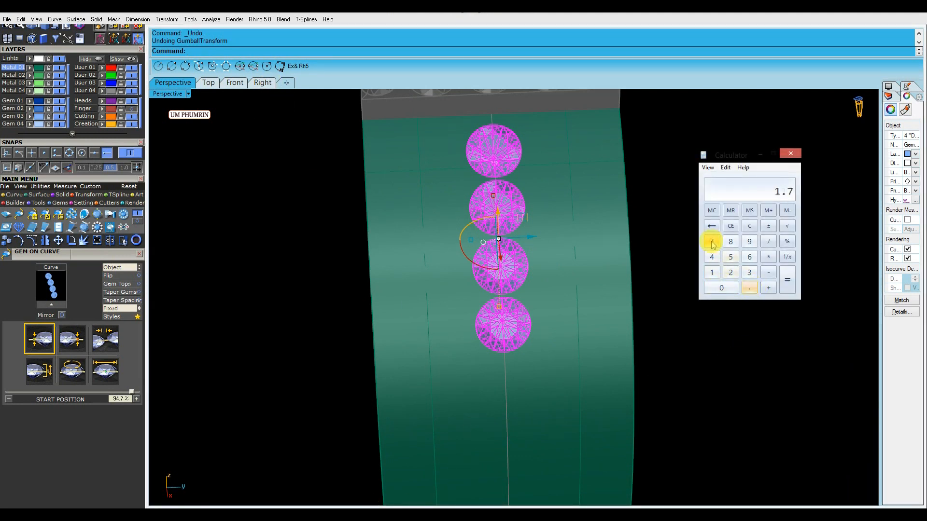
Move the four-gem row sideways off the center curve, followed by a further 0.05 mm
left_click(761, 154)
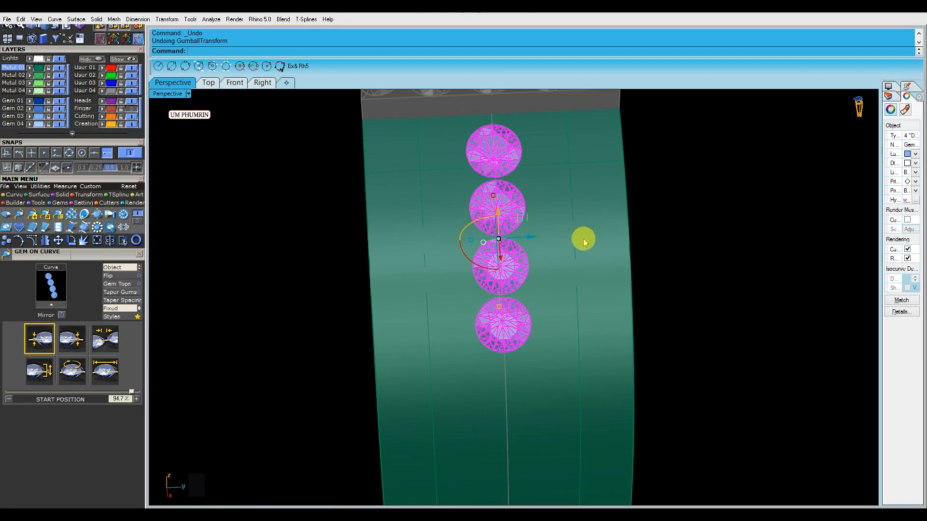
type(".5")
key("Return")
left_click(557, 237)
type(".05")
key("Return")
Mirror the four-gem row to the other side of the shank's center curve
key("F6")
left_click(729, 263)
scroll(594, 249, "down", 6)
right_click_drag(587, 248, 634, 212)
Extrude the inner shank curve to both sides, out to the edge of the halo
left_click(584, 254)
left_click(567, 182)
right_click_drag(569, 180, 522, 243)
key("ctrl+e")
left_click(428, 134)
right_click_drag(428, 134, 495, 212)
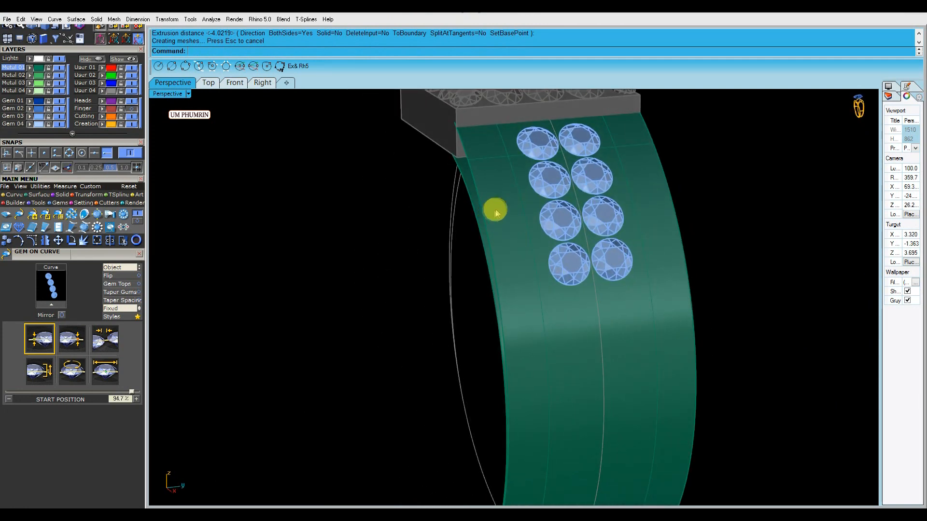
Split the outer shank surface along the two offset curves on either side of the gems
left_click(514, 199)
type("Ss")
key("Return")
left_click(517, 198)
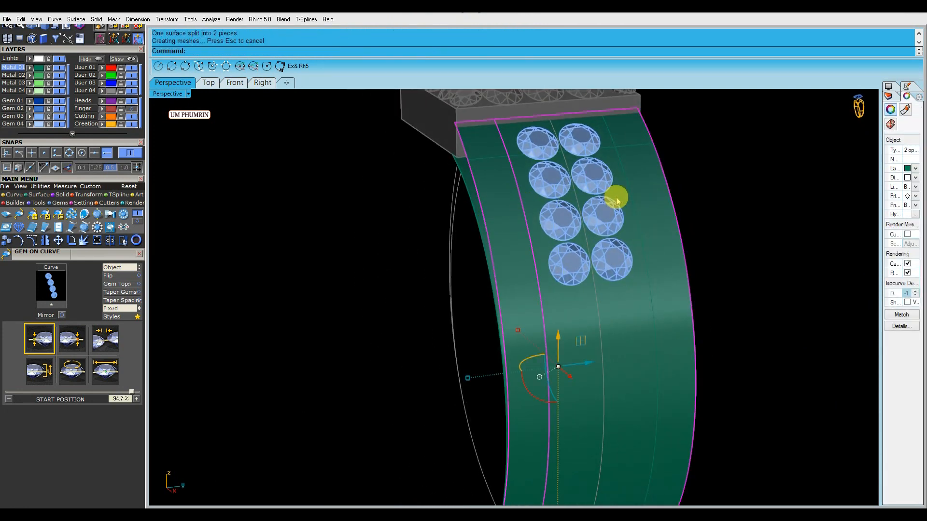
left_click(635, 194)
right_click(636, 195)
Delete the two side strips of the outer shank surface and the leftover curves around the middle strip
left_click(650, 194)
key("Delete")
left_click(509, 208)
key("Delete")
left_click(525, 210)
key("Return")
key("Delete")
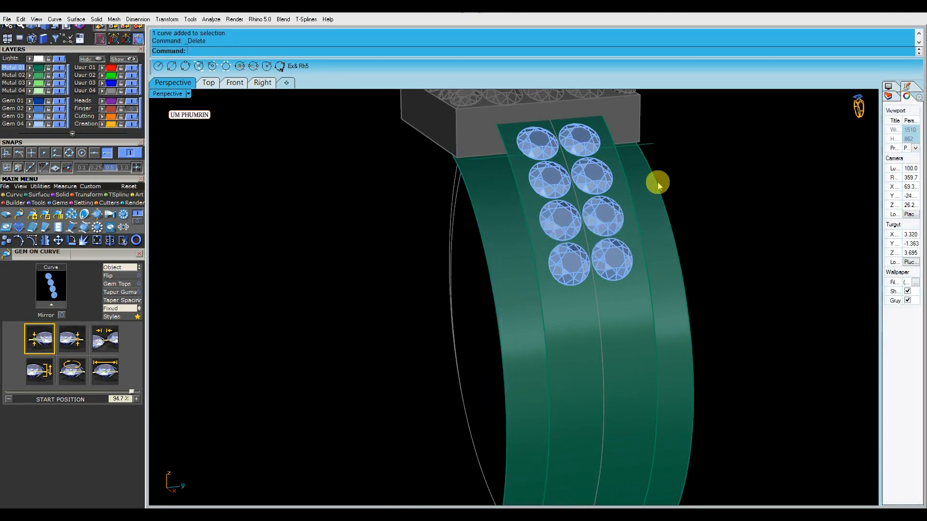
right_click_drag(656, 182, 645, 145)
left_click(537, 170)
key("Return")
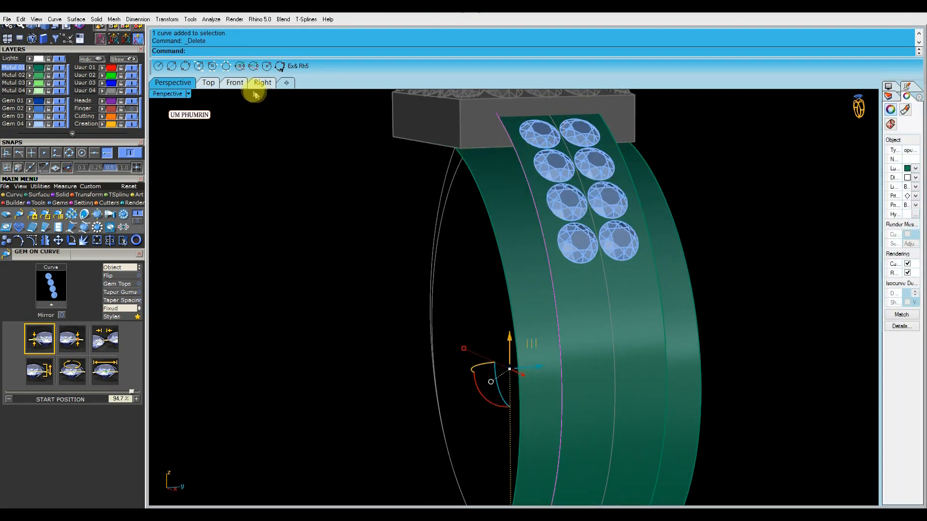
Assign the two shank curves on the ring's side without gems to the Heads layer and turn that layer off
left_click(237, 83)
left_click_drag(545, 287, 425, 278)
left_click(103, 101)
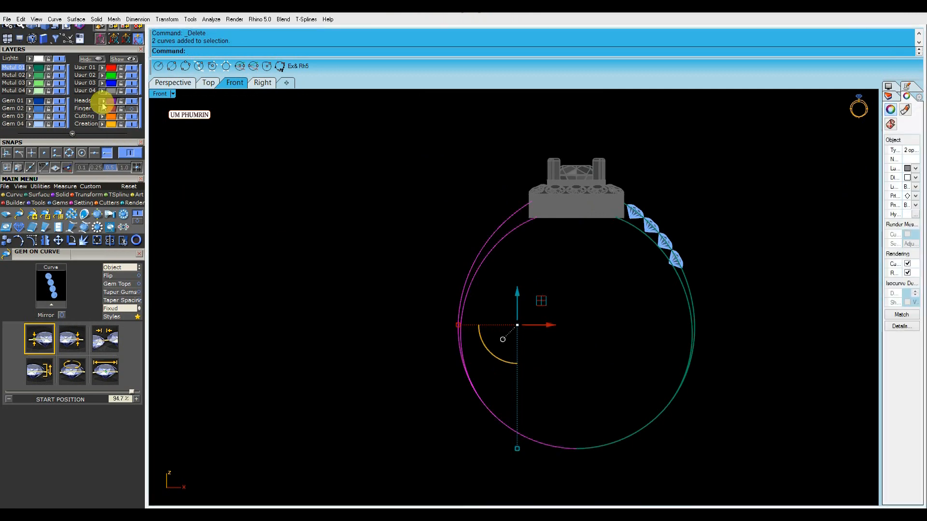
left_click(131, 102)
Split the inner shank surface along one edge of the gem strip and delete the larger part, keeping the narrow side strip
left_click(189, 84)
left_click(263, 83)
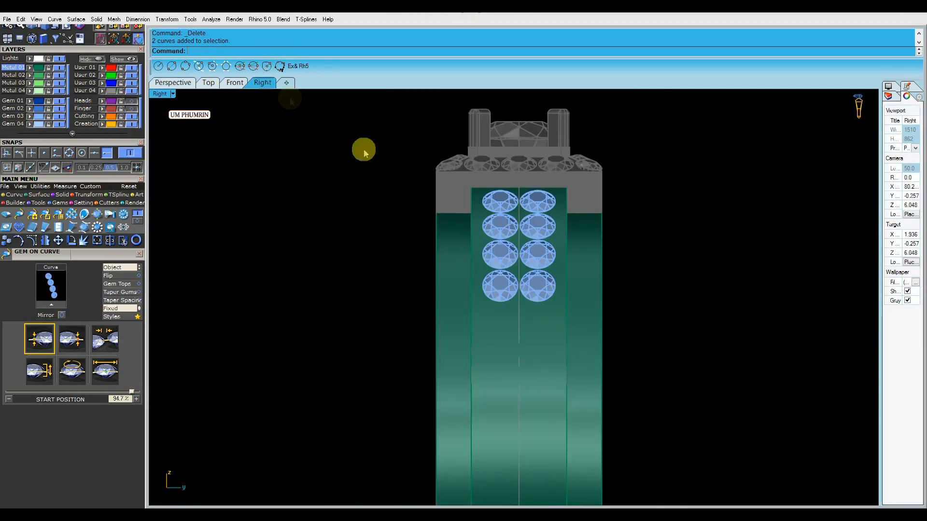
right_click_drag(465, 270, 487, 189)
type("sp")
key("Return")
left_click(495, 211)
key("Return")
key("Return")
left_click(473, 233)
key("ctrl+Tab")
key("Delete")
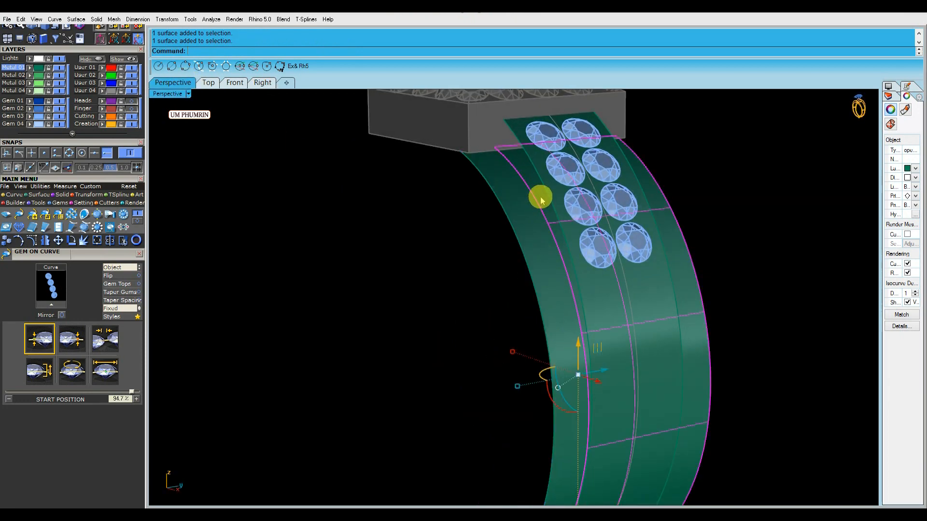
Mirror the remaining inner side strip across the X axis to the other side of the gem rows
left_click(539, 219)
type("mx")
key("Return")
left_click(698, 234)
right_click_drag(697, 234, 668, 264)
scroll(669, 265, "down", 2)
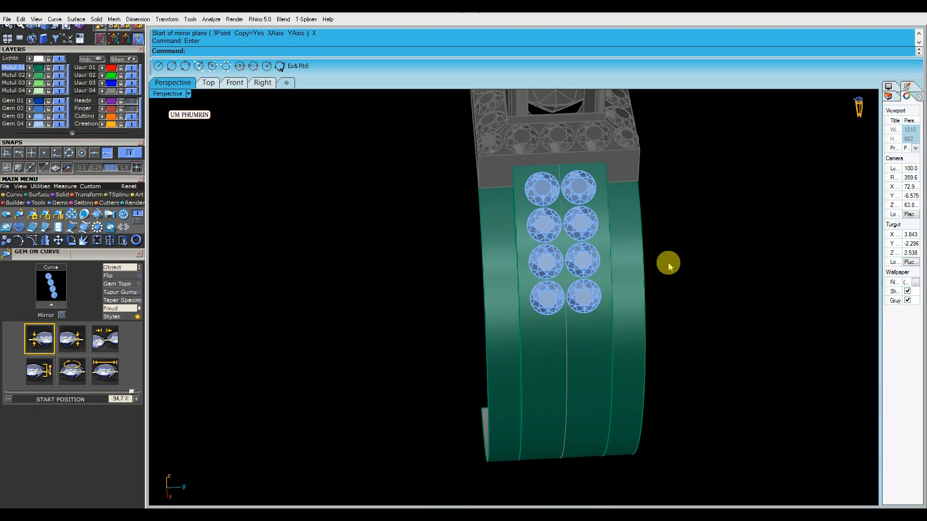
right_click_drag(748, 270, 767, 278)
right_click_drag(691, 268, 708, 220)
Unlock all locked halo, center stone and prong objects
left_click(235, 82)
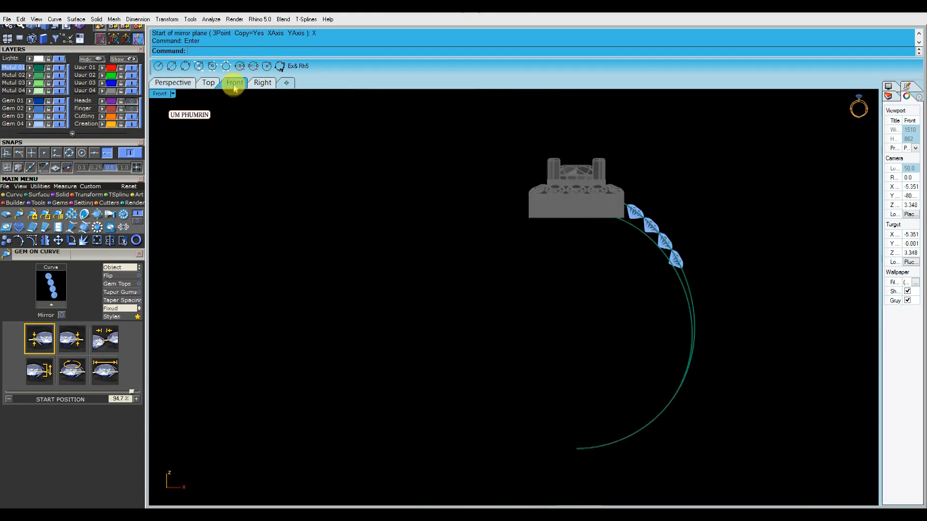
scroll(628, 206, "up", 5)
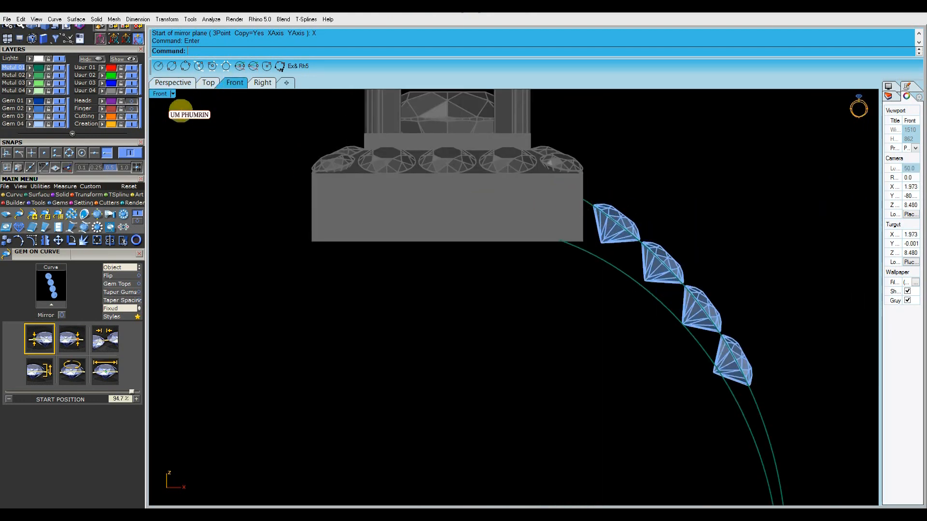
left_click(173, 82)
right_click_drag(575, 230, 633, 300)
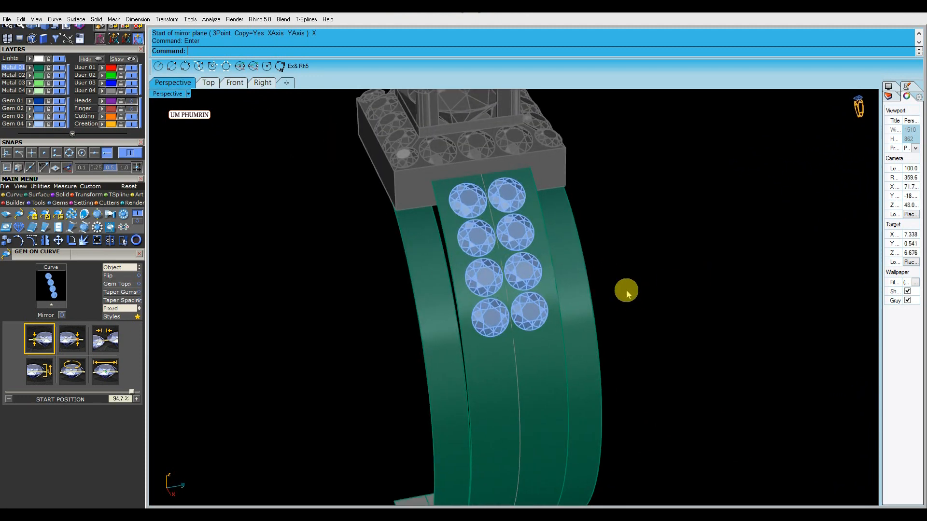
right_click_drag(690, 344, 709, 332)
key("ctrl+alt+l")
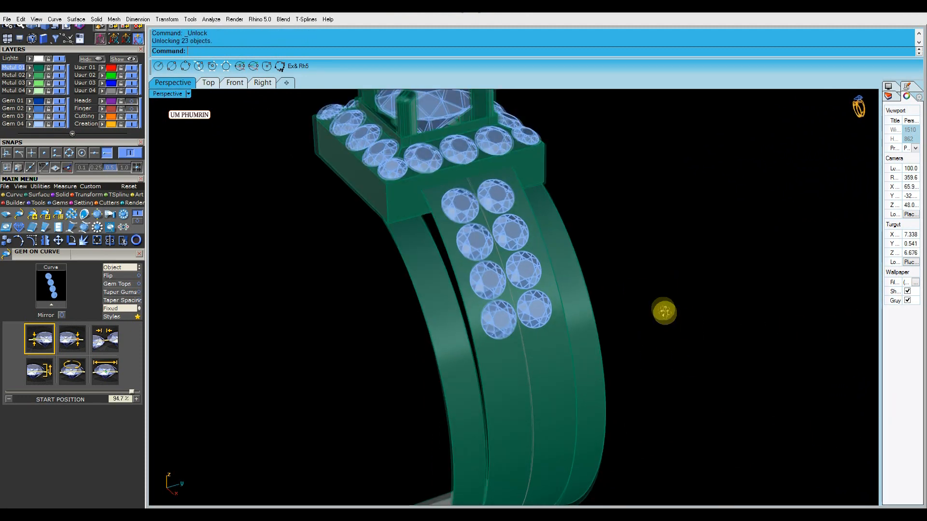
right_click_drag(663, 311, 643, 380)
Extract a crosswise isocurve from the gem strip surface along its end at the halo
scroll(503, 192, "up", 3)
left_click(495, 205)
scroll(493, 195, "up", 5)
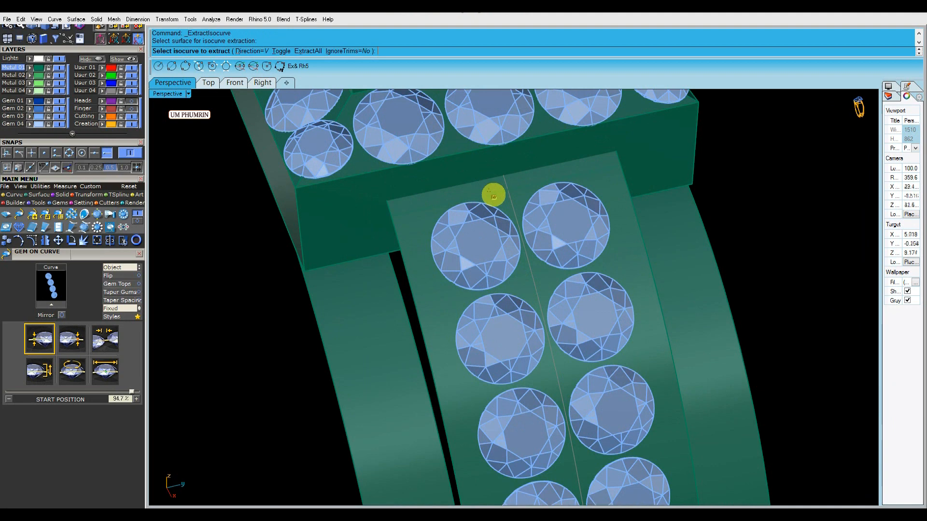
left_click(111, 152)
right_click_drag(487, 212, 457, 234)
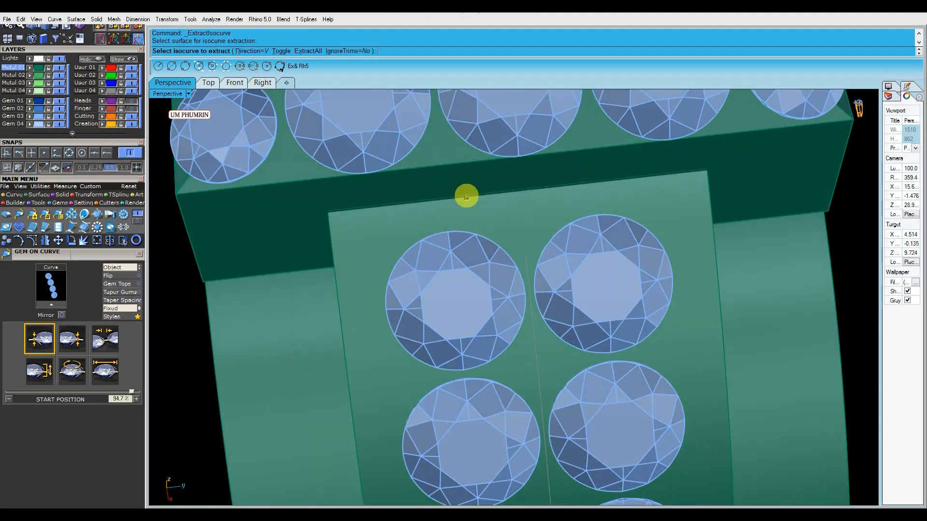
left_click(468, 213)
key("Return")
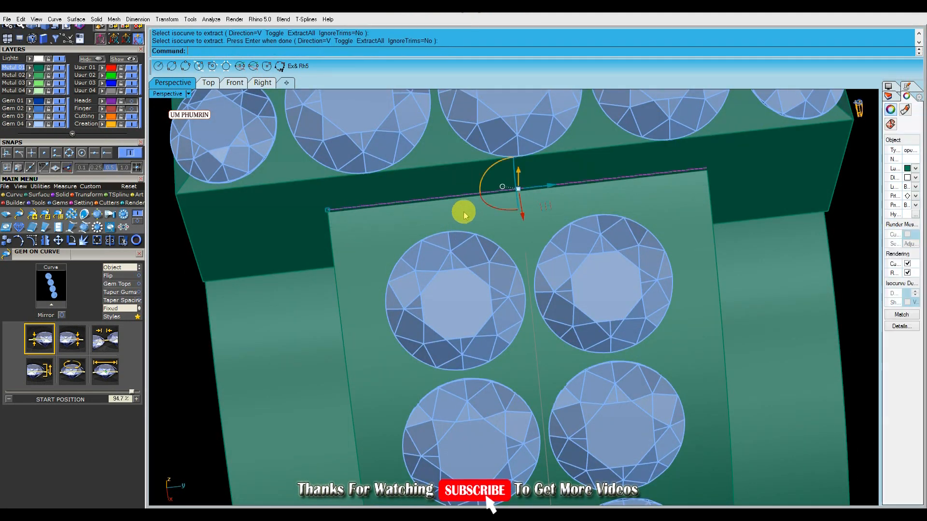
Offset the crosswise curve 0.2 on the strip surface toward the gems and put both curves on the User 02 layer
type("O2")
key("Return")
left_click(449, 221)
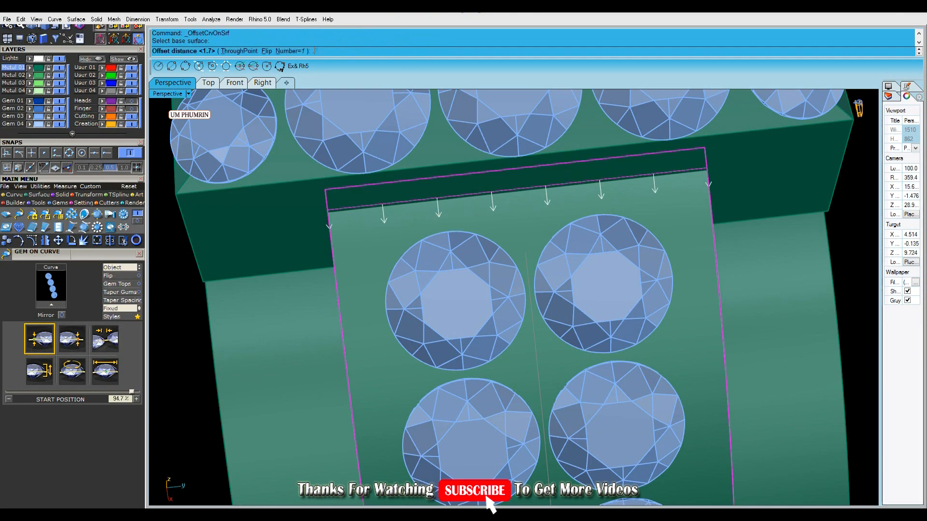
type(".2")
key("Return")
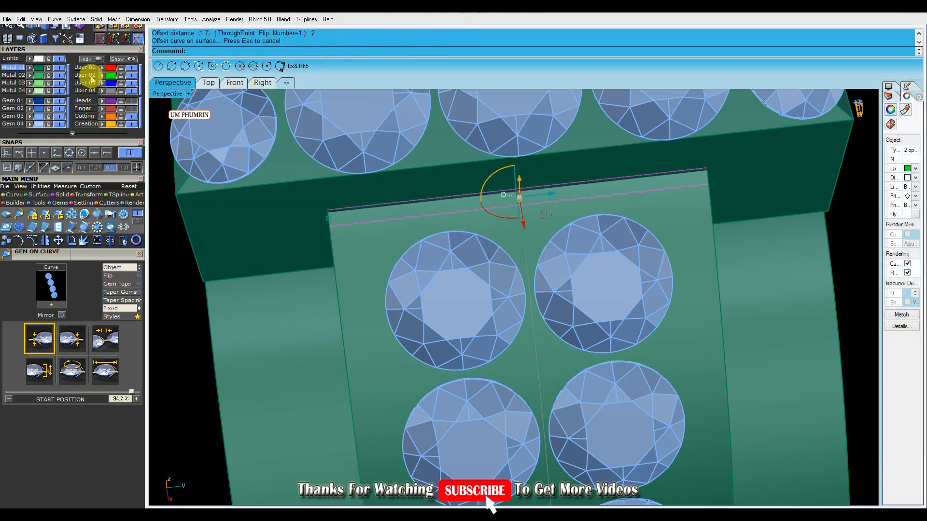
Extract a lengthwise isocurve from the strip surface at the outer edge of one gem row
scroll(391, 333, "down", 3)
right_click_drag(391, 333, 470, 265)
type("EI")
key("Return")
left_click(413, 288)
scroll(414, 288, "up", 4)
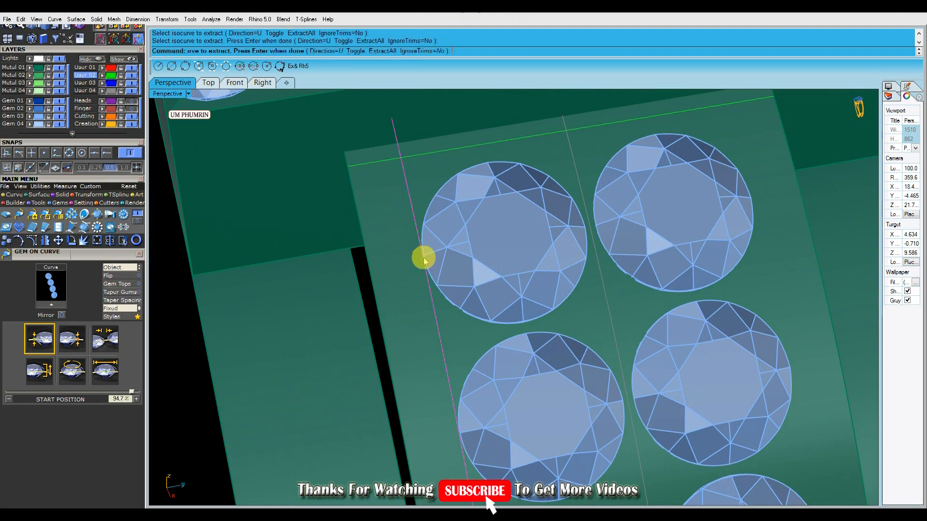
left_click(423, 261)
key("Return")
Offset the lengthwise curve 0.2 on the strip surface, away from the gems
type("O2")
key("Return")
left_click(406, 292)
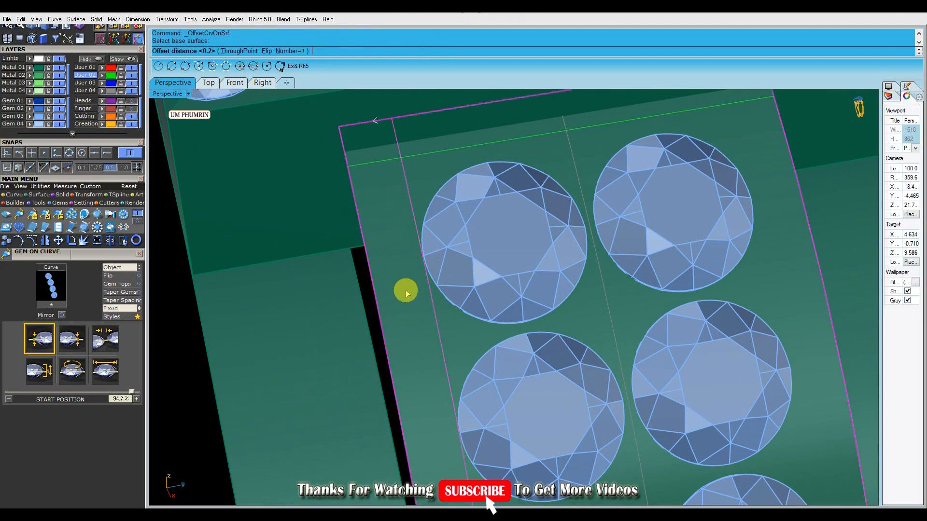
key("Return")
scroll(407, 294, "down", 5)
right_click_drag(416, 323, 404, 295)
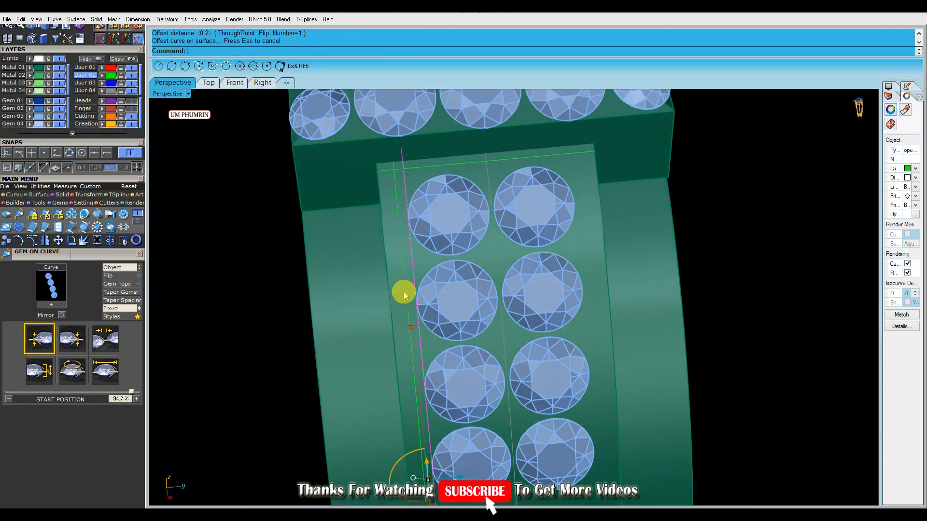
scroll(526, 304, "down", 4)
right_click_drag(554, 327, 557, 302, "shift")
left_click(802, 300)
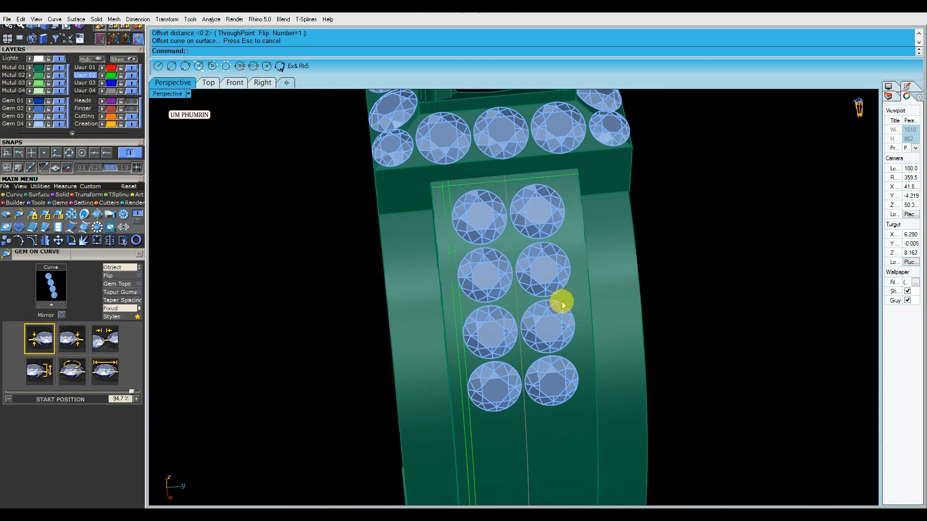
Measure the gap between the outer lengthwise curve and the strip's edge with an aligned dimension
scroll(459, 252, "up", 4)
left_click(439, 234)
left_click(444, 245)
left_click(462, 284)
left_click(261, 83)
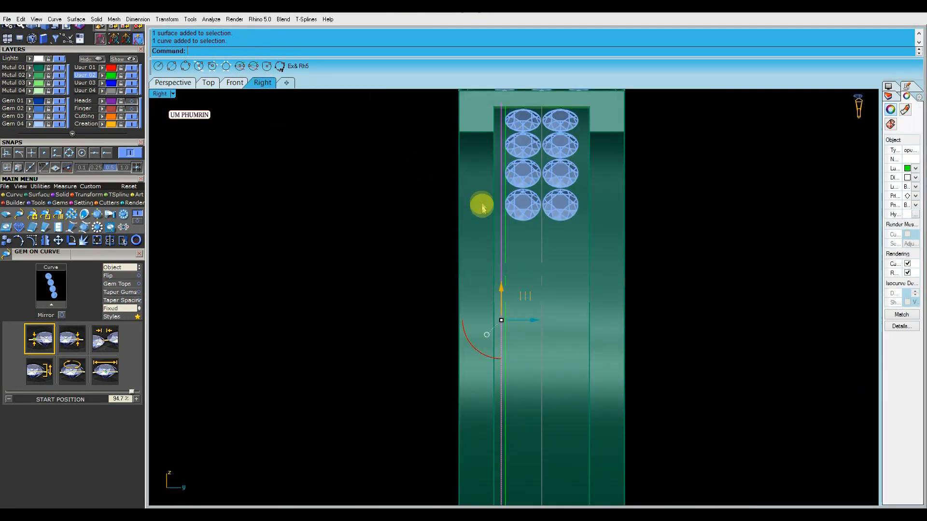
scroll(507, 248, "up", 5)
type("da")
key("Return")
scroll(509, 233, "up", 3)
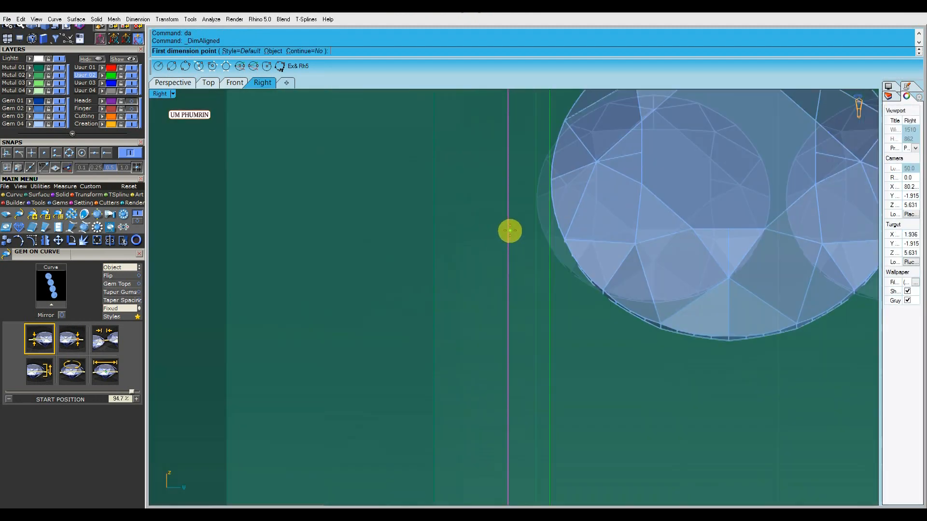
left_click(434, 223)
key("Escape")
scroll(437, 228, "down", 12)
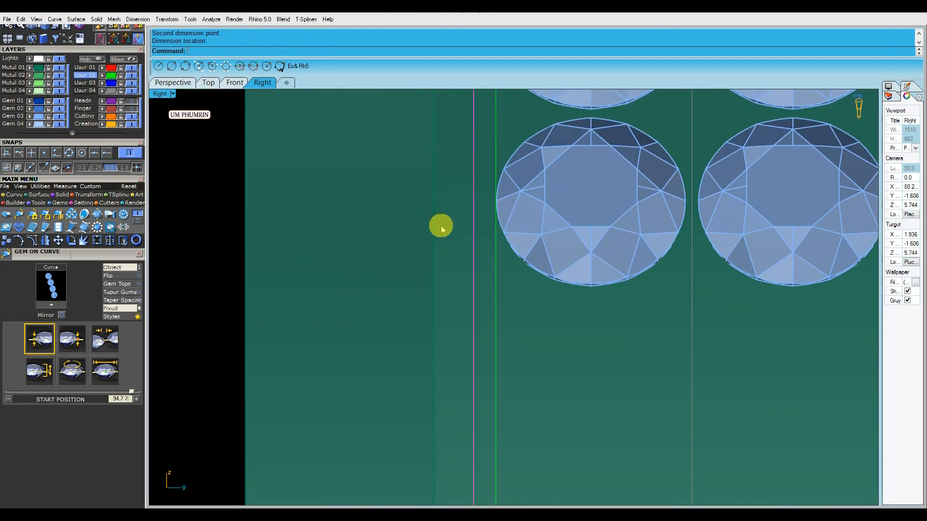
Scale the middle gem strip surface slightly narrower across its width
right_click_drag(478, 255, 505, 248)
scroll(505, 248, "up", 1)
left_click(493, 241)
left_click(495, 267)
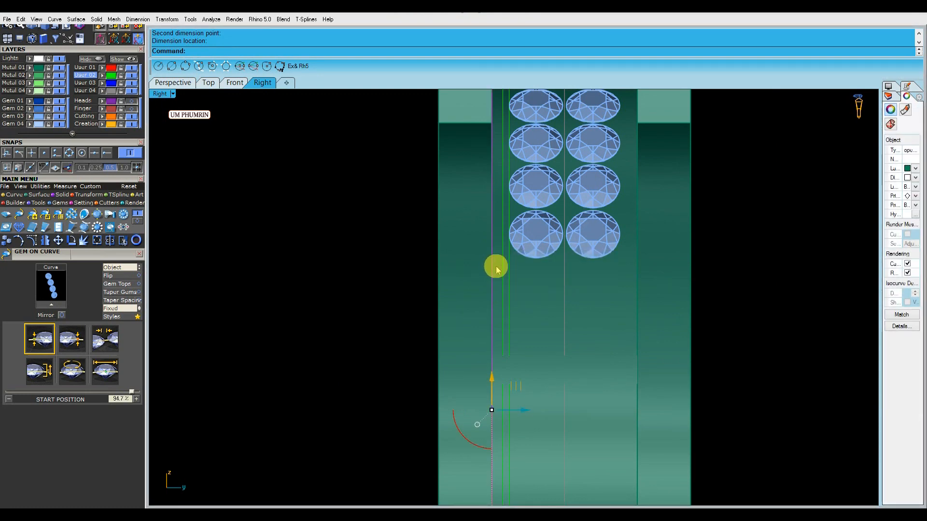
scroll(488, 258, "up", 6)
left_click(495, 259)
scroll(483, 261, "down", 6)
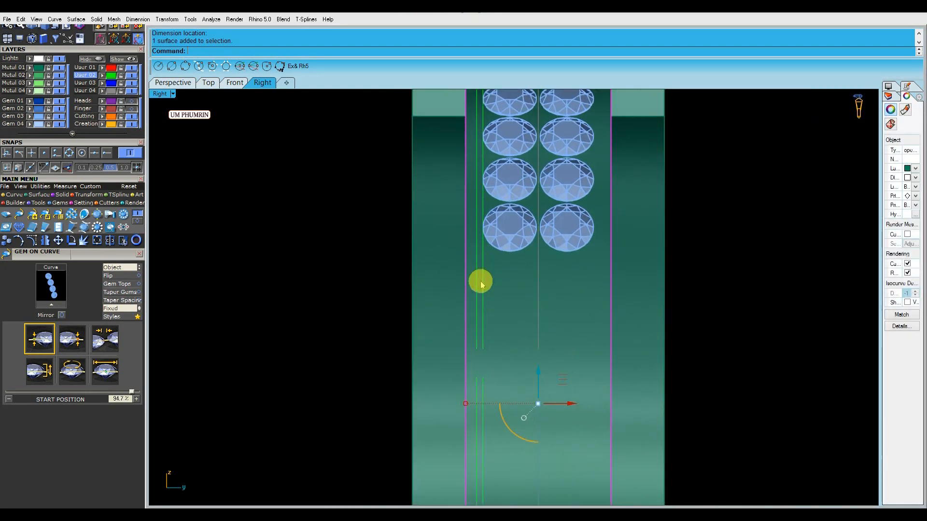
scroll(471, 404, "up", 6)
left_click_drag(457, 412, 461, 412)
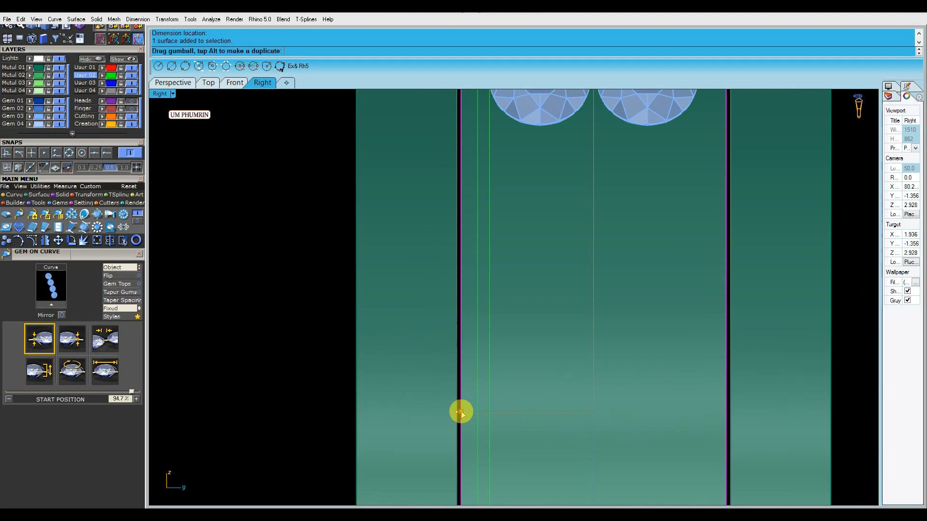
scroll(466, 338, "down", 6)
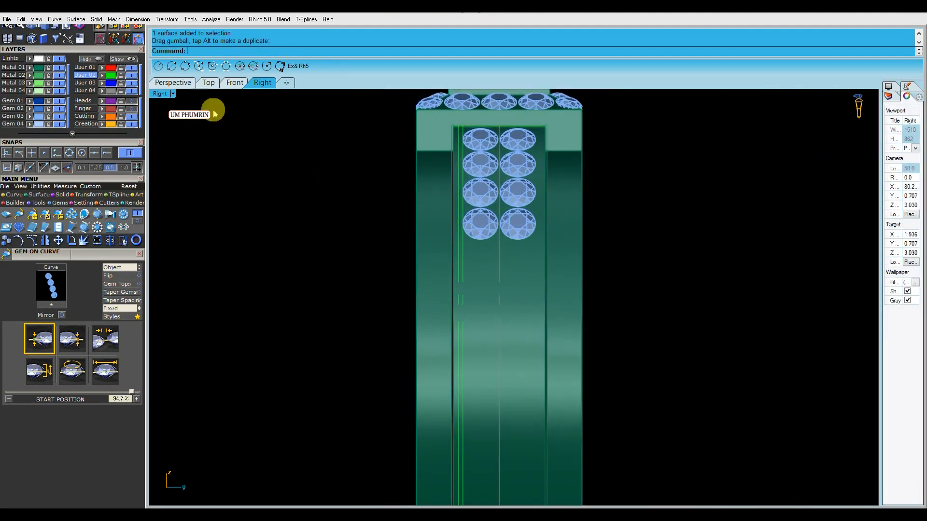
Extract a crosswise isocurve from the strip surface just below the last pair of gems
left_click(173, 83)
scroll(527, 249, "down", 5)
type("E")
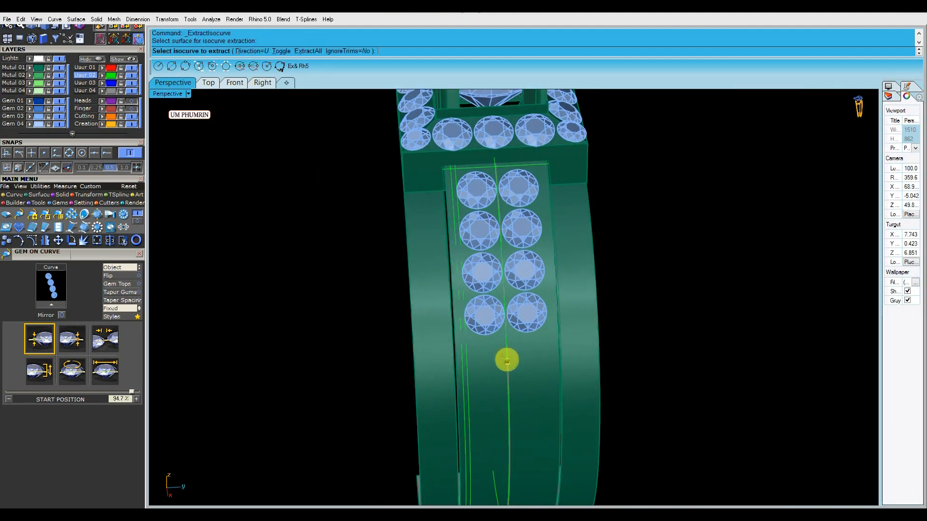
scroll(507, 361, "up", 4)
left_click(287, 51)
right_click_drag(512, 297, 503, 304)
scroll(498, 323, "up", 4)
scroll(492, 338, "down", 5)
mouse_move(493, 348)
right_mouse_down()
mouse_move(491, 370)
mouse_move(488, 337)
right_mouse_up()
right_click(490, 332)
Offset the crosswise curve below the gems 0.2 on the strip surface, away from the gems
type("OnS")
key("Return")
left_click(484, 368)
right_click_drag(484, 368, 515, 360)
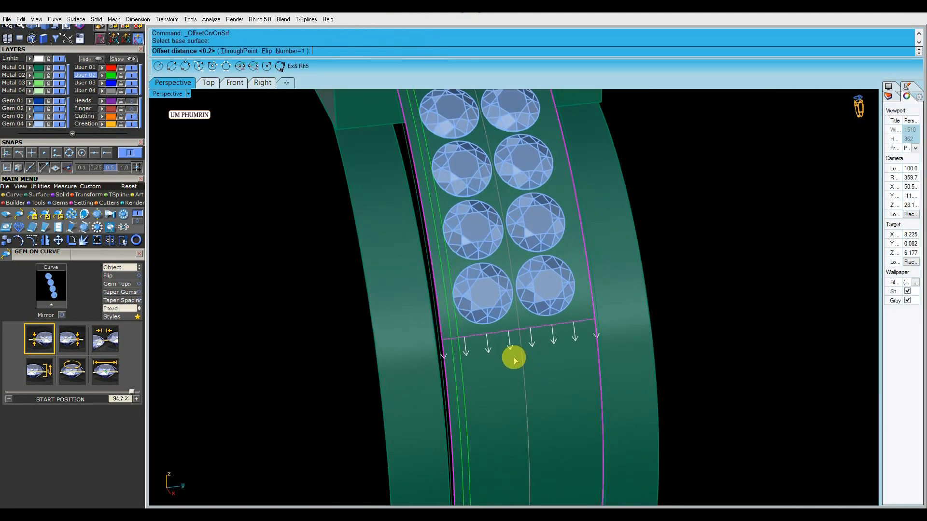
left_click(515, 360)
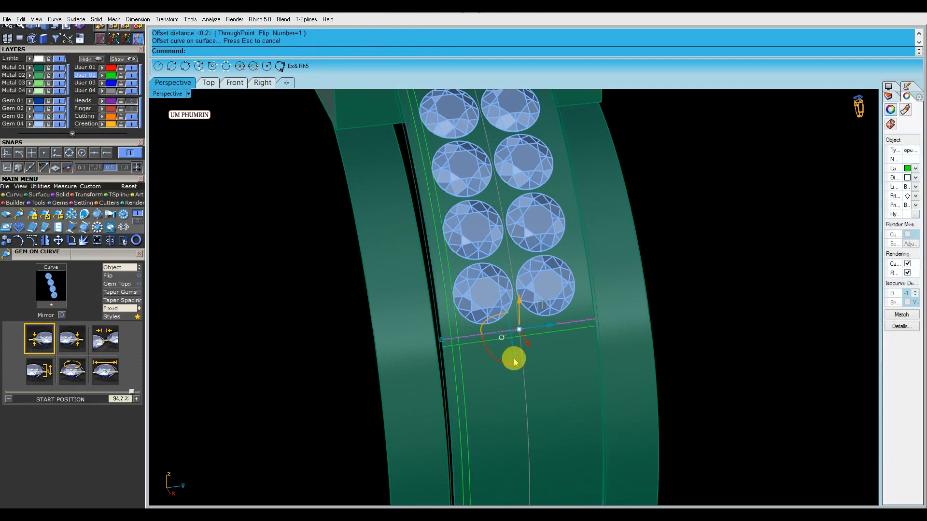
key("Escape")
Mirror the two lengthwise border curves across the X axis to the other side of the gem rows
left_click(461, 367)
left_click(456, 368, "shift")
right_click(455, 368)
type("mx")
key("Return")
left_click(695, 348)
Show only the User 02 layer and trim the long curve ends that overhang the border around the gems
scroll(693, 352, "down", 4)
left_click(112, 75)
right_click_drag(614, 212, 565, 208)
key("ctrl+a")
left_click(263, 82)
type("tr")
key("Return")
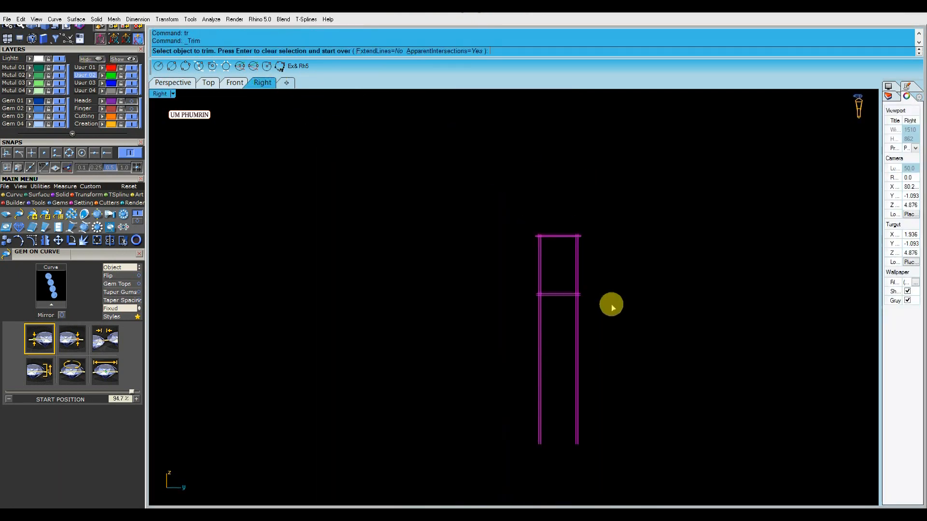
left_click_drag(659, 456, 451, 377)
scroll(568, 248, "up", 7)
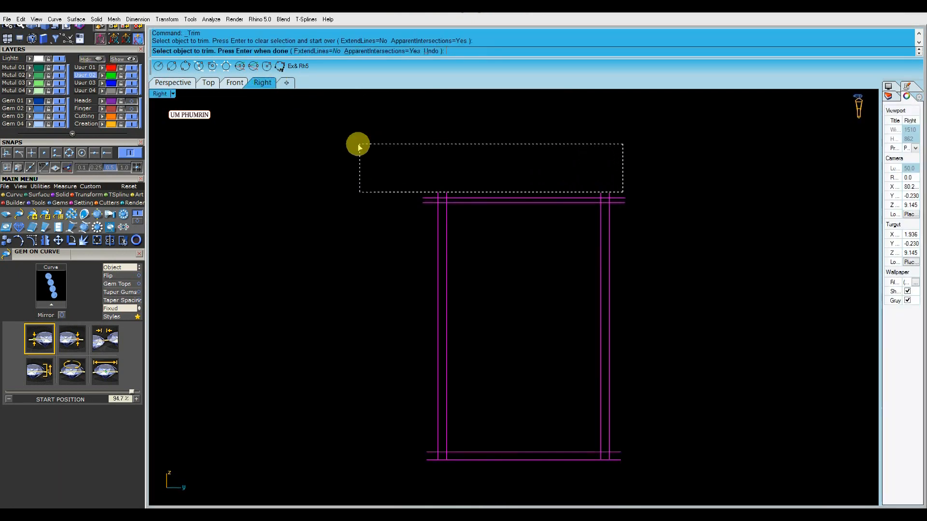
left_click_drag(636, 195, 424, 166)
right_click_drag(674, 442, 649, 342)
left_click_drag(642, 393, 591, 339)
Trim the remaining overlaps at the corners to leave two nested rectangles around the gems
right_click_drag(454, 351, 553, 404)
scroll(522, 148, "up", 3)
left_click(526, 150)
scroll(729, 152, "up", 5)
left_click(792, 144)
left_click(816, 153)
scroll(802, 155, "down", 8)
right_click_drag(790, 276, 632, 225)
scroll(645, 241, "up", 6)
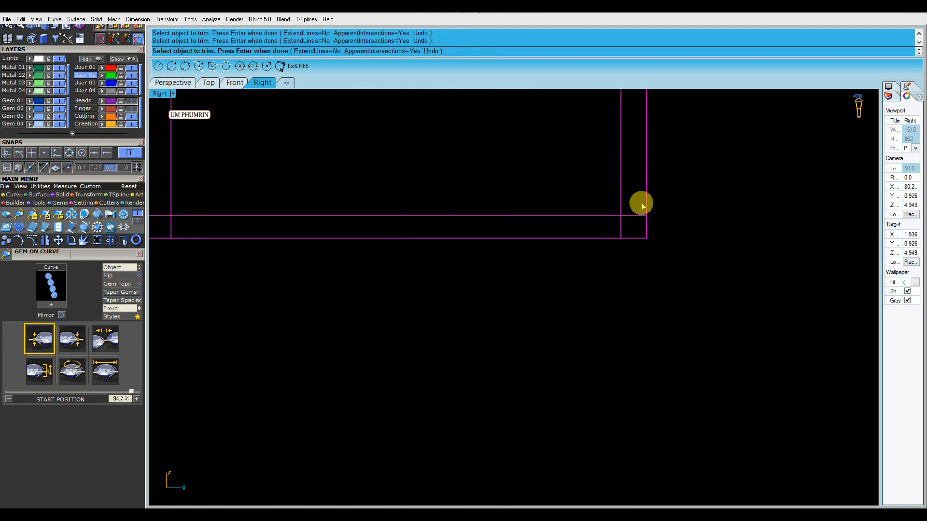
scroll(569, 226, "down", 6)
right_click_drag(395, 237, 534, 258)
scroll(536, 258, "up", 7)
left_click(455, 238)
left_click(441, 223)
scroll(468, 215, "down", 13)
right_click(510, 229)
right_click(530, 303)
right_click_drag(511, 230, 564, 332)
Join the trimmed border curves into two closed rectangles
type("j")
right_click(566, 327)
right_click(567, 326)
right_click(566, 325)
right_click(566, 323)
type("j")
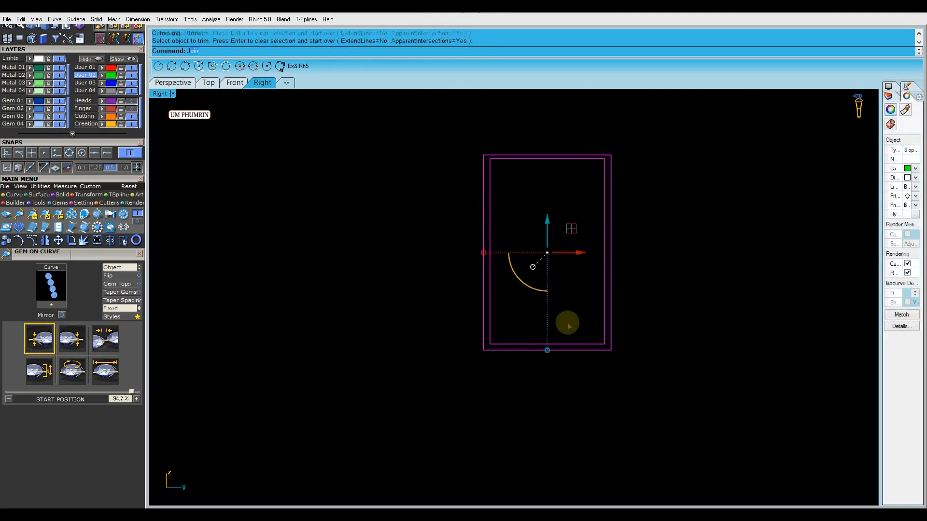
right_click(567, 323)
Show all layers again and delete the leftover geometry around the gem strip
left_click(131, 61)
scroll(606, 231, "down", 3)
left_click(172, 83)
left_click(544, 217)
left_click(519, 218, "shift")
left_click(489, 238, "shift")
right_click_drag(528, 244, 618, 253)
key("Delete")
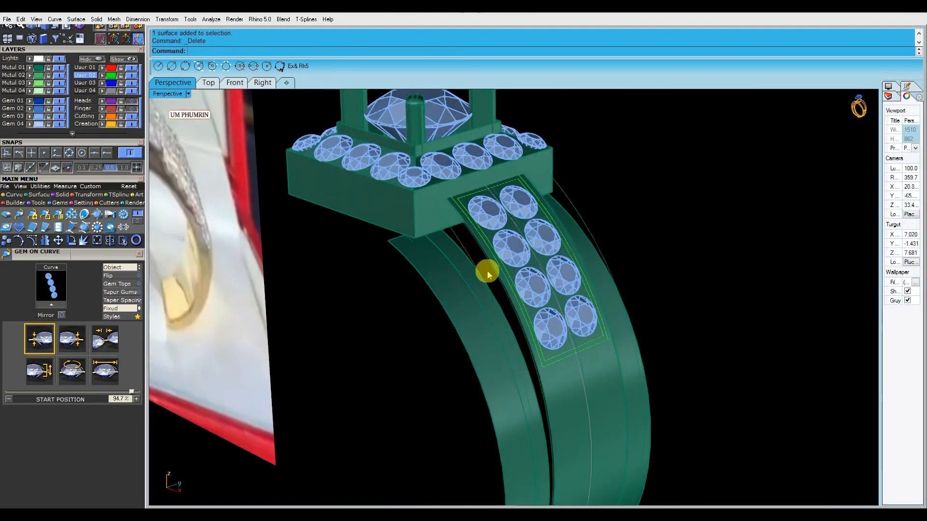
Delete the two leftover curves running along the outside of the shank
left_click(549, 253)
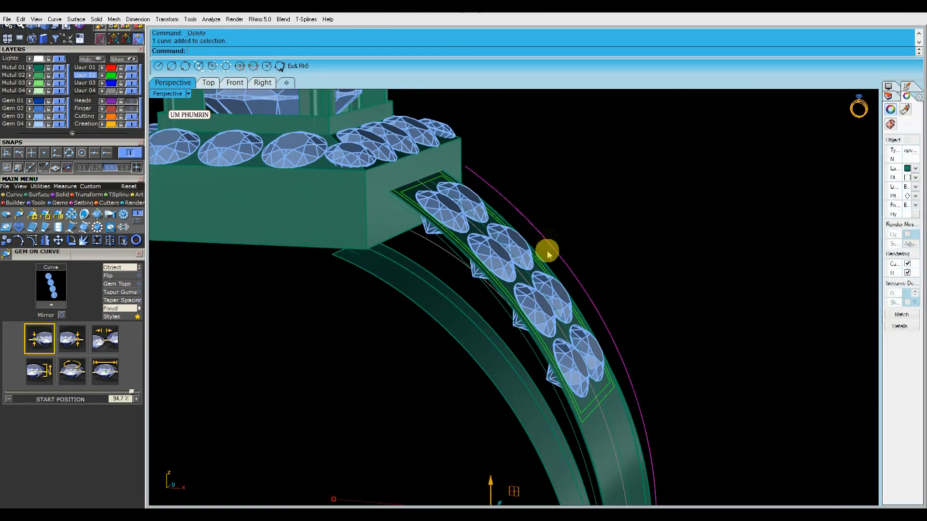
key("Delete")
right_click_drag(606, 260, 381, 199)
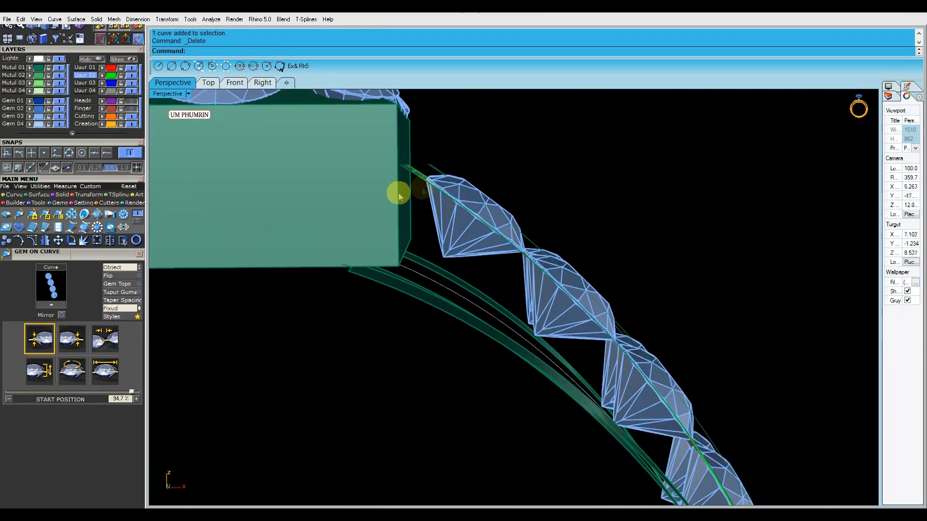
scroll(433, 161, "up", 3)
right_click_drag(432, 161, 478, 233)
scroll(478, 234, "down", 4)
right_click_drag(506, 273, 468, 213, "shift")
scroll(541, 305, "down", 3)
left_click(611, 284)
key("Delete")
scroll(467, 242, "up", 3)
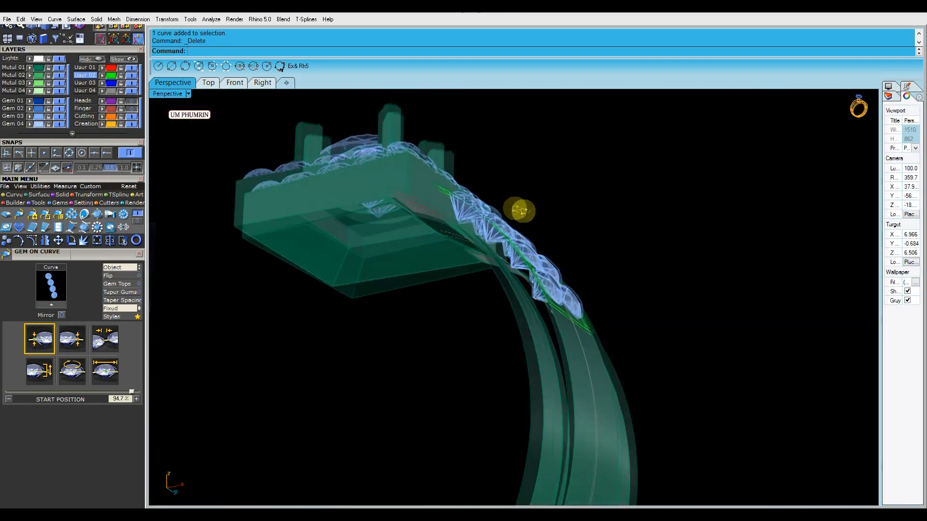
Delete the remaining leftover curve beside the shank
right_click_drag(522, 211, 371, 251)
left_click(617, 215)
key("Delete")
scroll(455, 257, "down", 3)
left_click(466, 280)
key("Escape")
Split the outer shank surface with both nested rectangles around the gems and delete the strip between them
scroll(476, 264, "up", 4)
scroll(383, 306, "down", 5)
scroll(327, 292, "up", 4)
right_click_drag(327, 292, 488, 279)
left_click(498, 349)
key("Return")
scroll(497, 317, "up", 3)
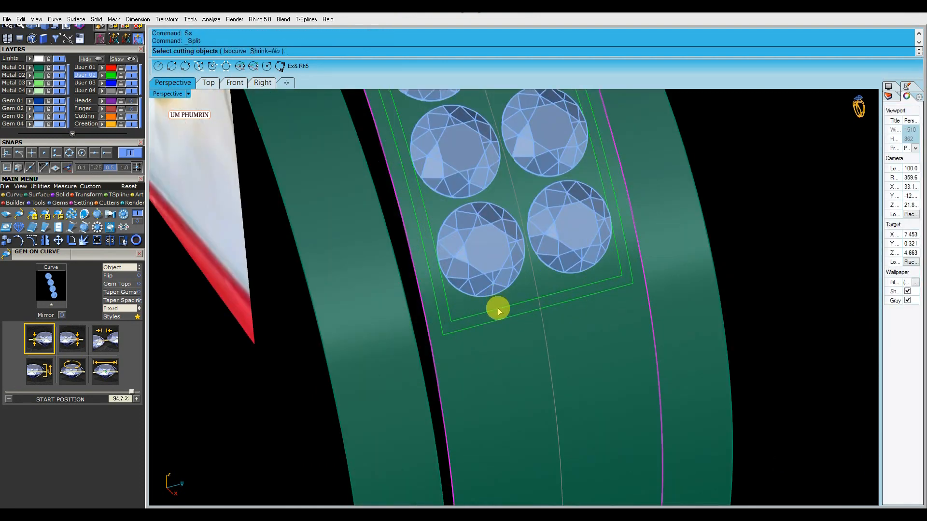
key("Return")
left_click(501, 316)
key("Delete")
Offset the panel surface beneath the gems inward into the shank and remove the original panel
left_click(506, 305)
right_click_drag(506, 305, 580, 321)
scroll(580, 320, "down", 4)
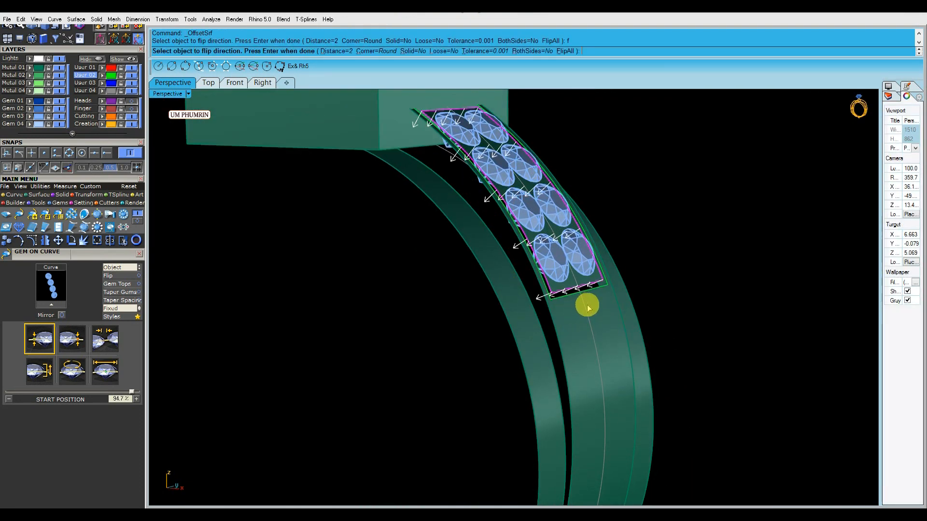
key("Return")
left_click(564, 296)
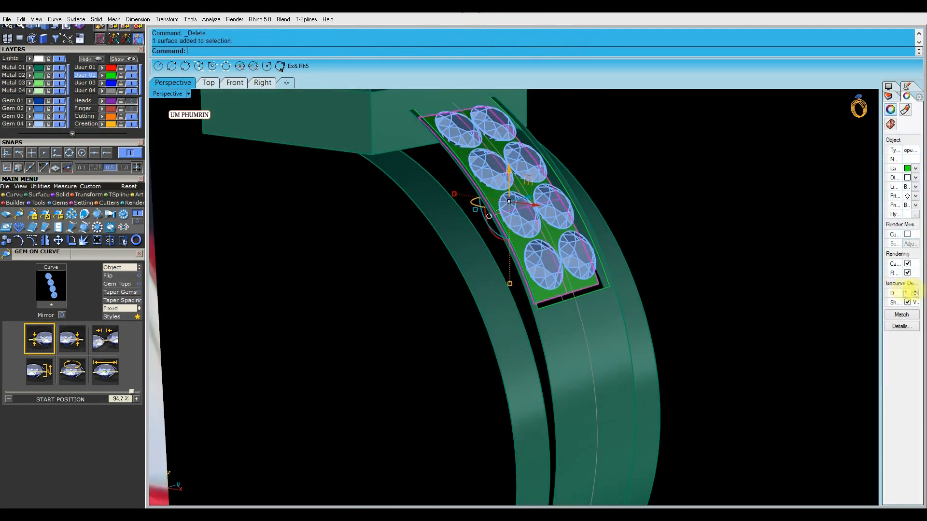
Duplicate the recessed panel's border, loft a wall from it to the opening in the shank, and delete the helper curves
right_click_drag(854, 297, 645, 329)
scroll(615, 294, "up", 6)
key("ctrl+d")
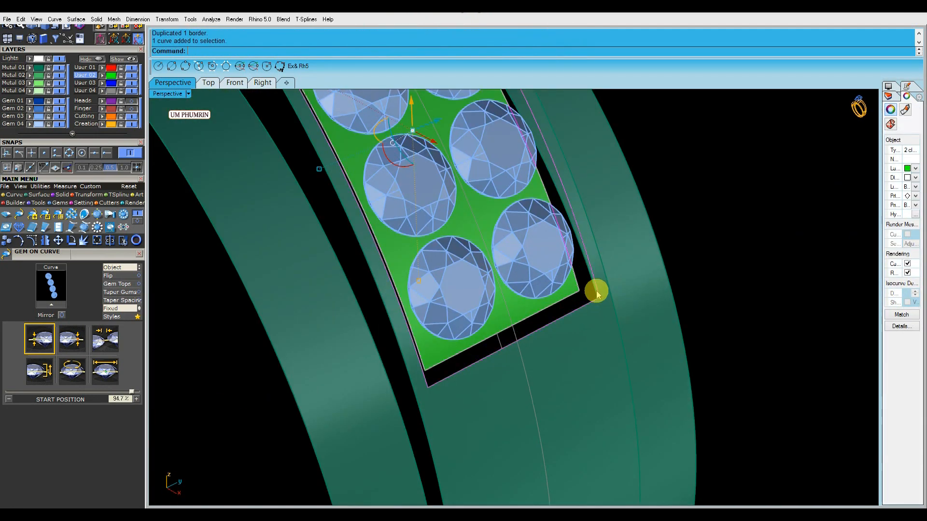
left_click(104, 153)
right_click_drag(499, 261, 463, 282)
scroll(390, 366, "up", 5)
left_click(396, 387)
left_click(396, 414)
left_click(395, 405, "shift")
key("Return")
key("Delete")
scroll(531, 383, "down", 9)
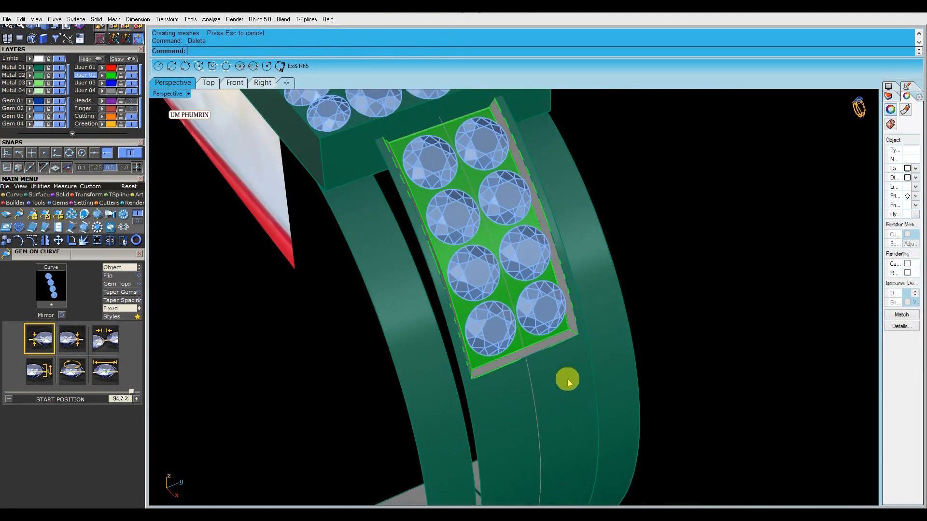
Join the recessed panel, its lofted wall and the centre shank surface
right_click_drag(545, 394, 557, 333)
scroll(557, 331, "up", 4)
left_click(561, 364, "shift")
scroll(561, 364, "down", 8)
key("ctrl+j")
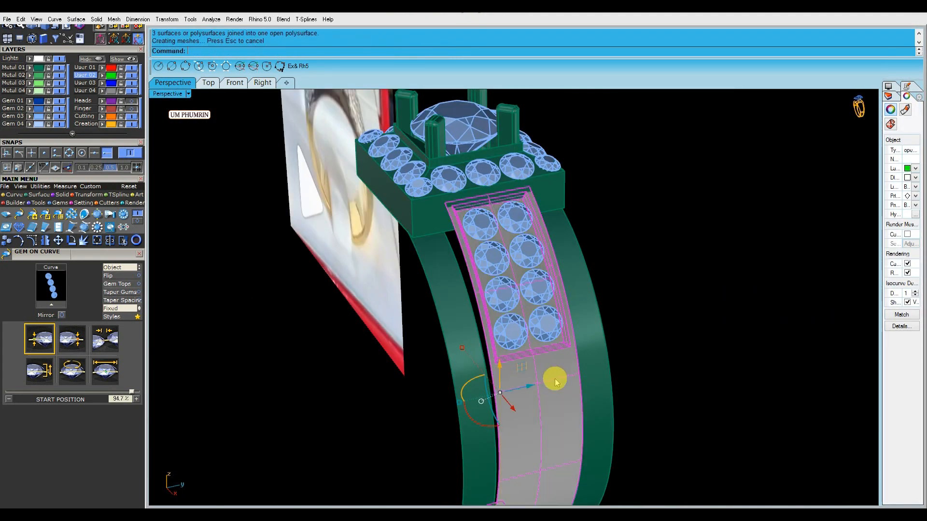
Flip the normals of the joined centre band and assign it to the Metal 01 layer
right_click_drag(557, 378, 547, 337, "shift")
type("Flip")
key("Return")
left_click(30, 68)
Move the eight shank gems inward in the front view, perpendicular to the band, so they sit in the recessed panel
left_click(314, 356)
scroll(505, 303, "up", 5)
left_click(538, 284)
left_click(471, 237, "shift")
left_click(231, 86)
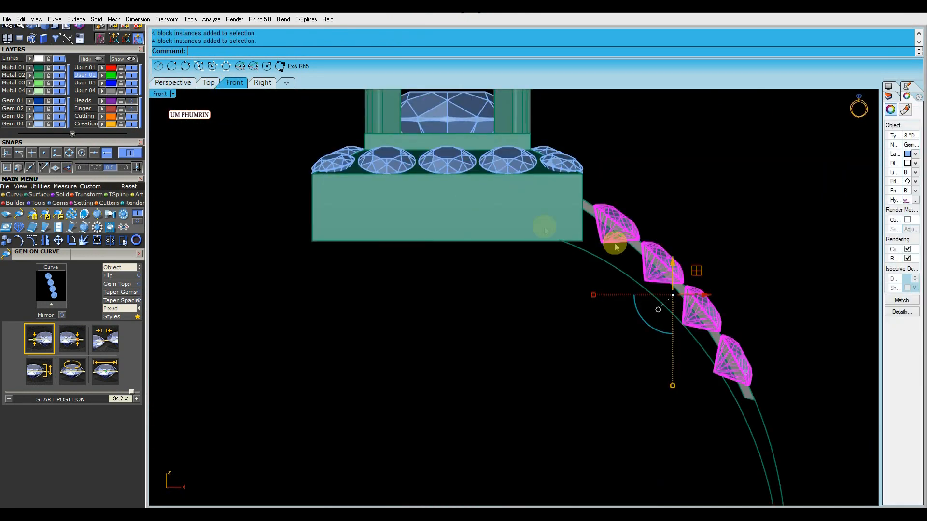
scroll(588, 294, "up", 3)
scroll(604, 261, "down", 3)
left_click_drag(604, 260, 602, 263)
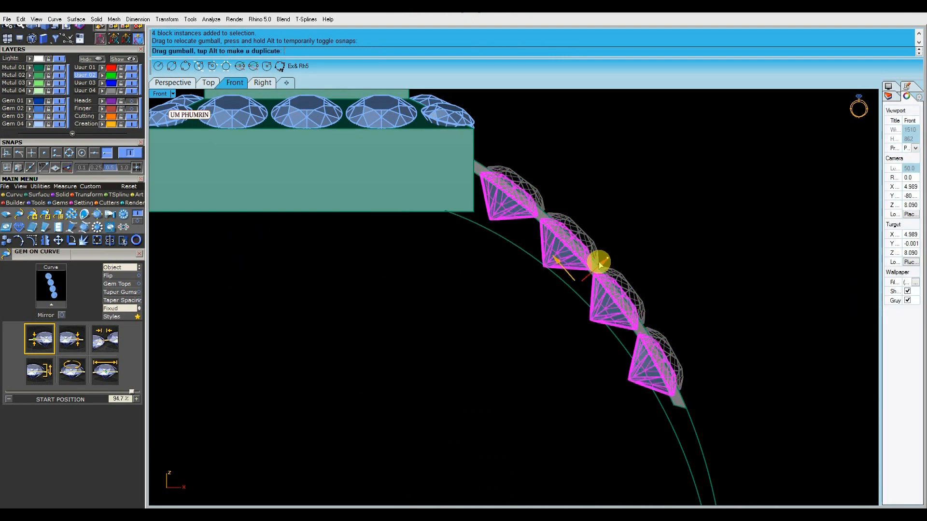
left_click(173, 83)
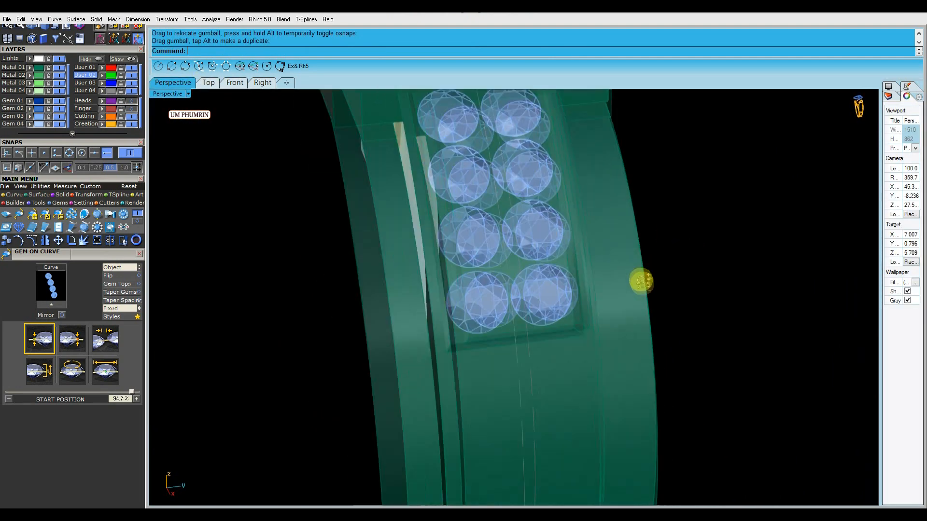
Examine how the gem rows sit in the recessed panel and which surfaces make up the shank
left_click(131, 91)
scroll(422, 253, "down", 4)
right_click_drag(421, 254, 488, 247)
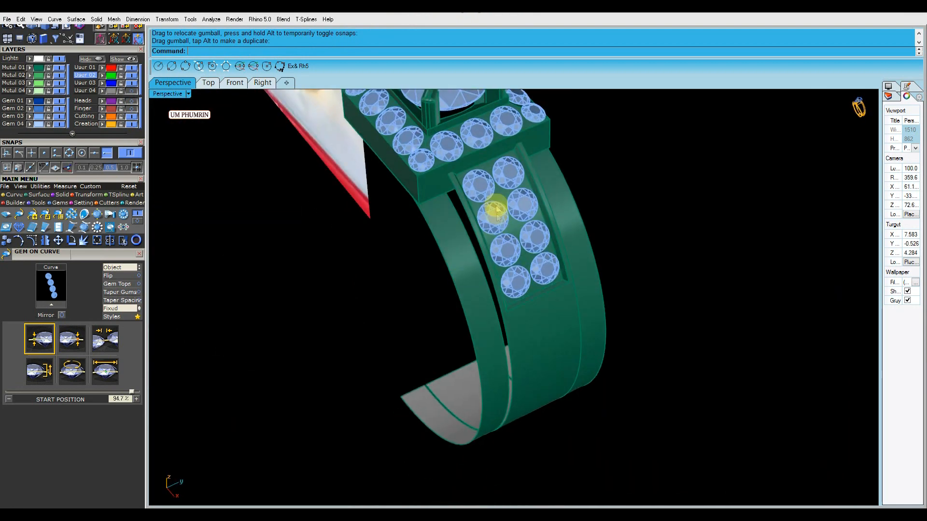
left_click(466, 208)
right_click_drag(467, 211, 512, 219)
left_click(661, 241)
key("ctrl+a")
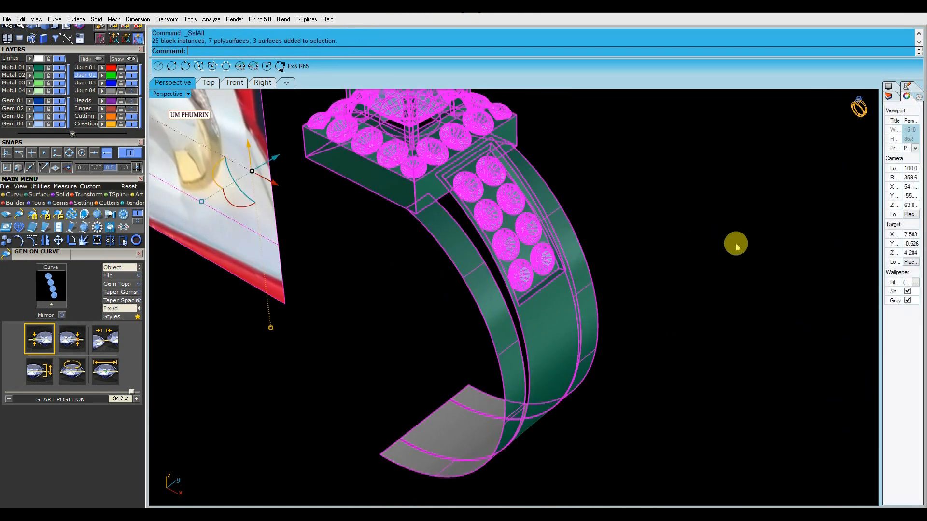
left_click(641, 232)
right_click_drag(641, 232, 449, 203)
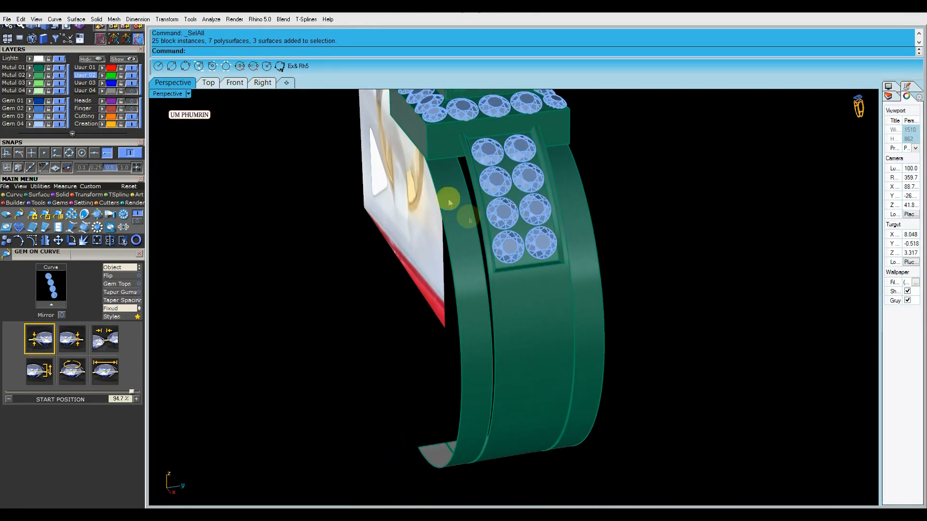
Delete the two narrow side surfaces flanking the centre band of the shank
right_click(455, 289)
left_click(474, 289)
key("Delete")
left_click(595, 290)
key("Delete")
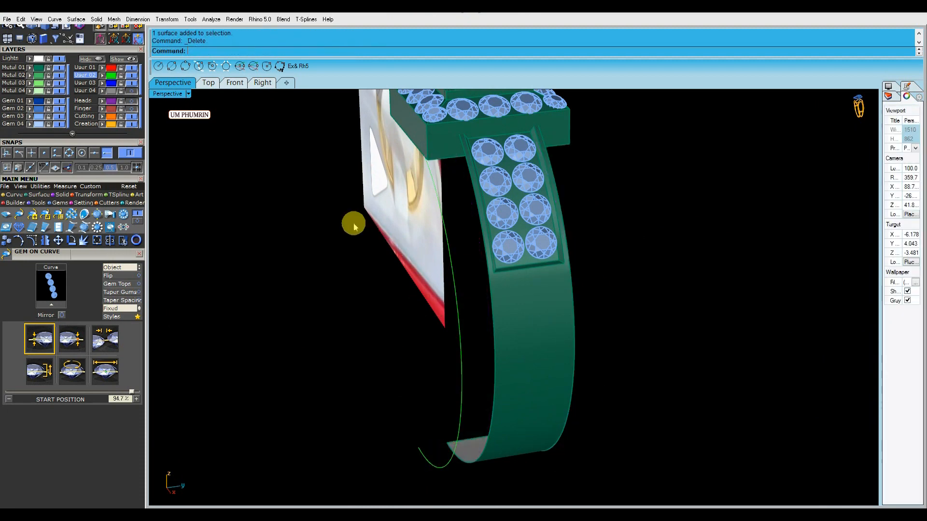
Extrude the remaining outer shank curve to one side only, ending at the near edge of the centre band
left_click(85, 74)
left_click(261, 84)
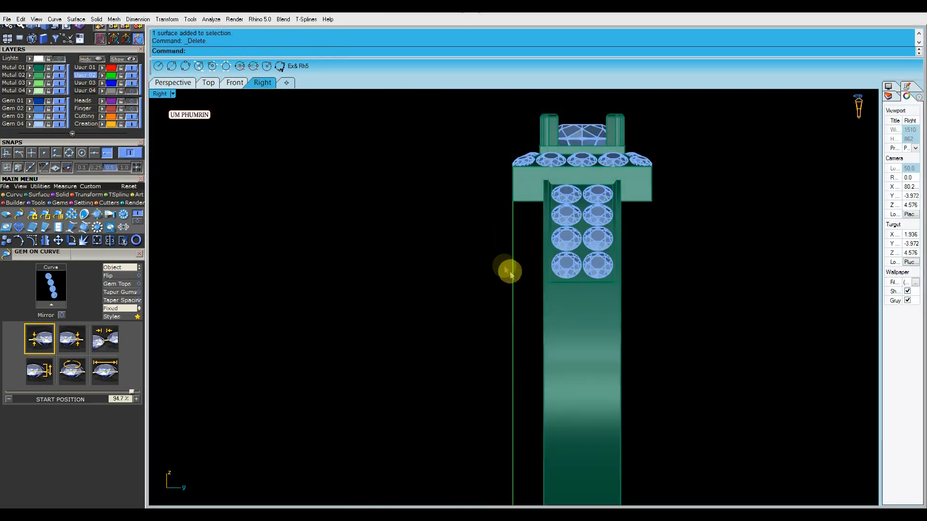
left_click(507, 268)
right_click_drag(508, 268, 459, 208)
key("ctrl+e")
scroll(491, 261, "up", 4)
left_click(300, 51)
scroll(488, 216, "up", 6)
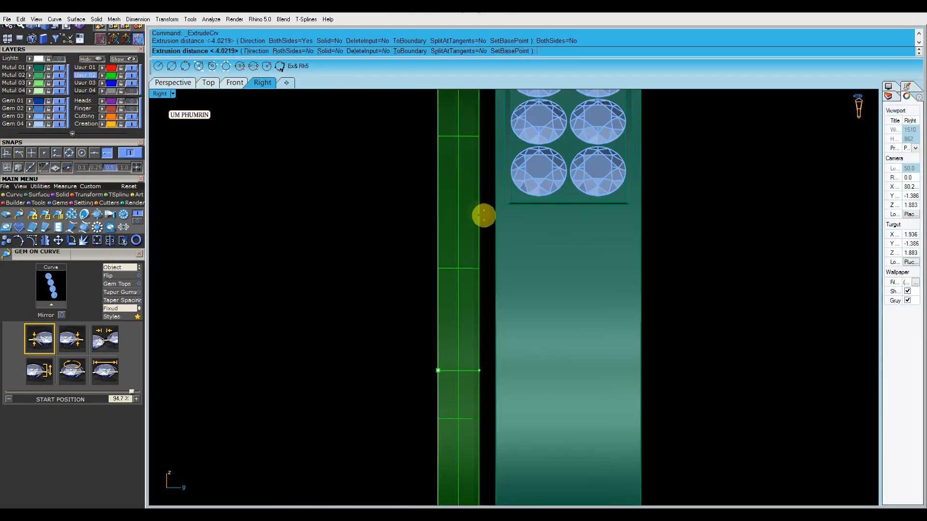
scroll(495, 221, "up", 12)
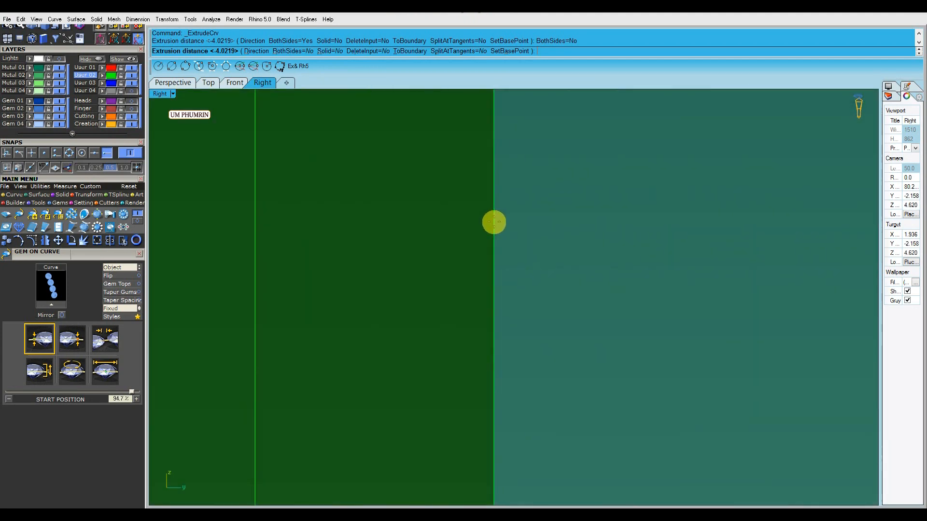
left_click(493, 207)
scroll(494, 206, "down", 15)
Mirror the extruded side strip to the opposite side of the centre band
left_click(186, 85)
key("Escape")
right_click_drag(486, 230, 538, 238)
scroll(562, 251, "down", 4)
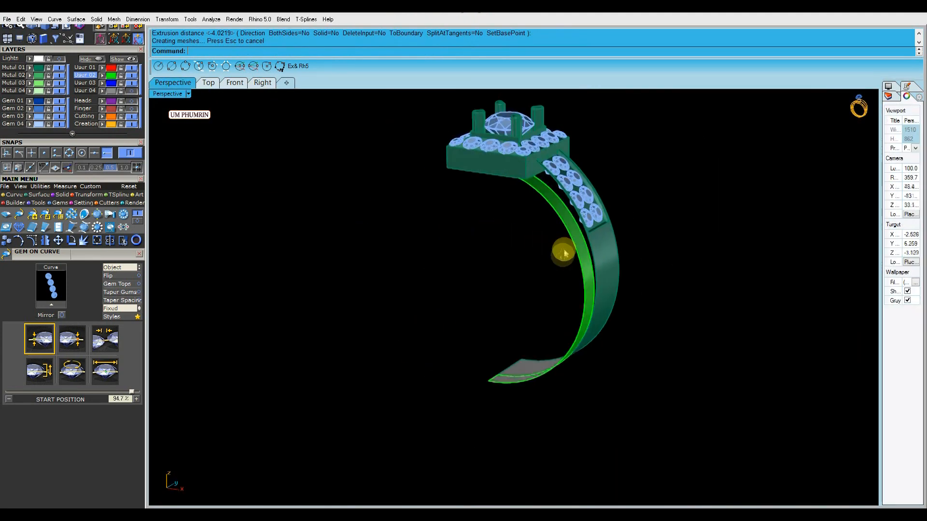
scroll(562, 253, "up", 5)
left_click(560, 290)
scroll(562, 292, "down", 4)
key("ctrl+m")
left_click(642, 281)
Loft the gap between one side strip and the centre band from their duplicated edges, and delete the helper curves
right_click_drag(642, 281, 626, 295)
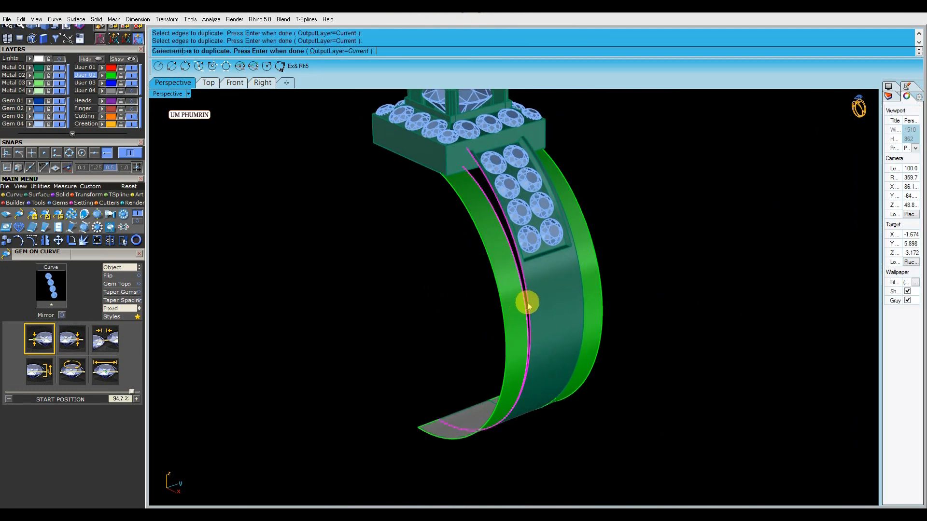
type("lo")
key("Return")
key("Return")
key("Delete")
right_click_drag(558, 306, 417, 292)
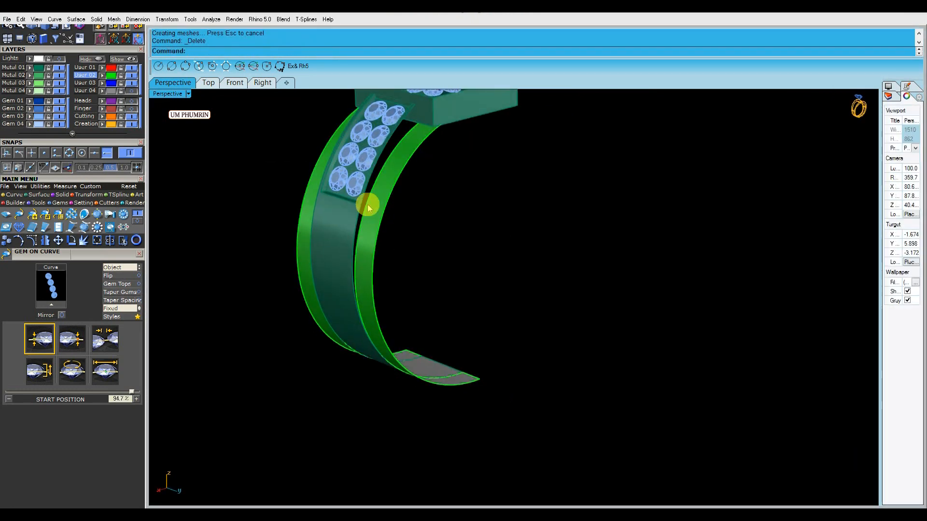
Loft the matching gap on the opposite side of the centre band and delete its helper curves
type("lo")
key("Return")
scroll(357, 214, "up", 4)
left_click(357, 224)
key("Return")
key("Return")
key("Return")
key("Delete")
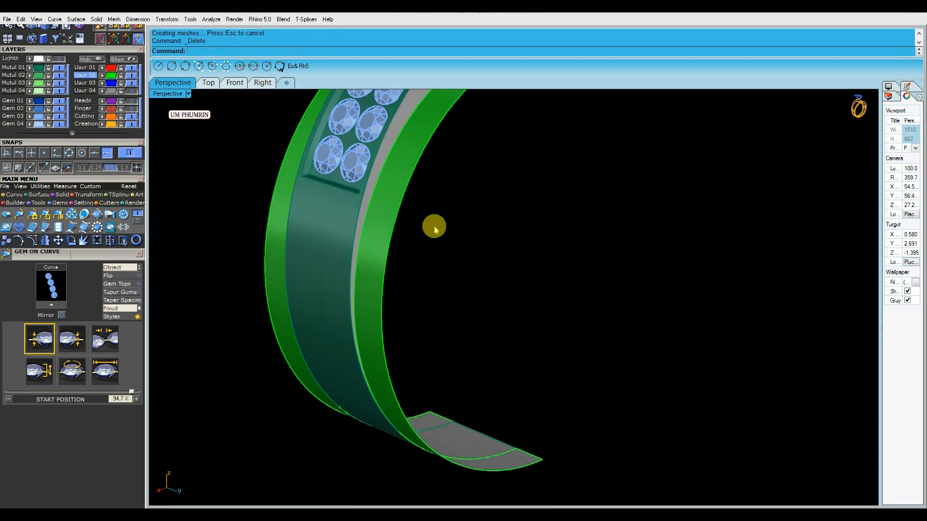
Join the centre band, both side strips and the lofted step surfaces into one polysurface
right_click_drag(435, 223, 405, 300)
left_click_drag(405, 301, 400, 300)
right_click_drag(410, 295, 586, 265)
key("ctrl+j")
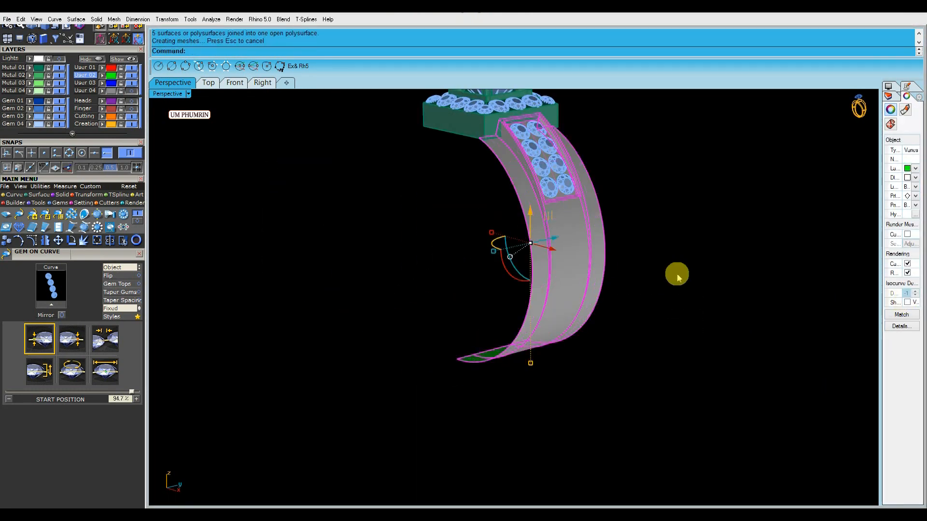
Flip the normals of the joined half shank and assign it to the Metal 01 layer
right_click_drag(720, 280, 650, 298)
type("flip")
key("Return")
left_click(30, 68)
Try mirroring the half shank to the opposite side of the ring
right_click_drag(500, 263, 531, 283)
left_click(587, 286)
left_click(703, 287)
left_click(613, 291)
key("ctrl+z")
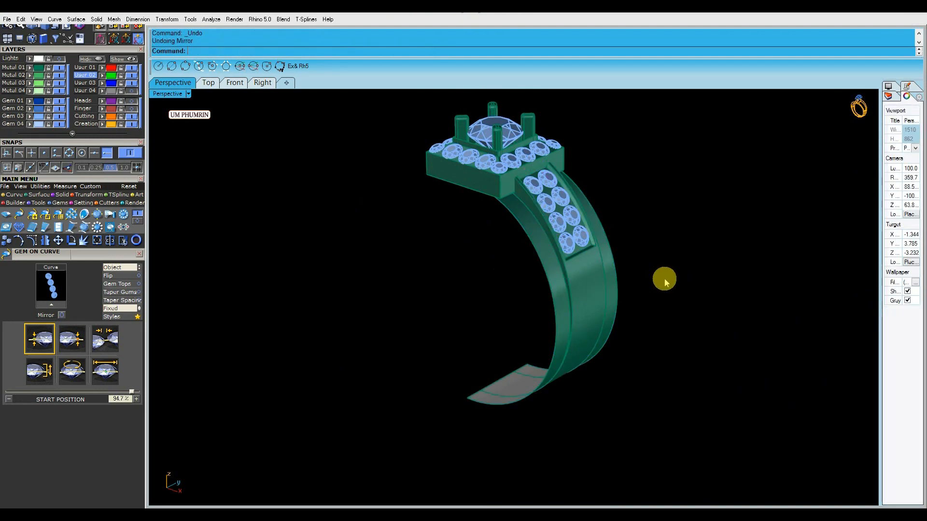
Extract a U-direction isocurve along the middle of the narrow side strip of the shank
right_click_drag(665, 277, 605, 398)
scroll(464, 197, "up", 5)
right_click_drag(472, 220, 472, 227)
type("Ex1")
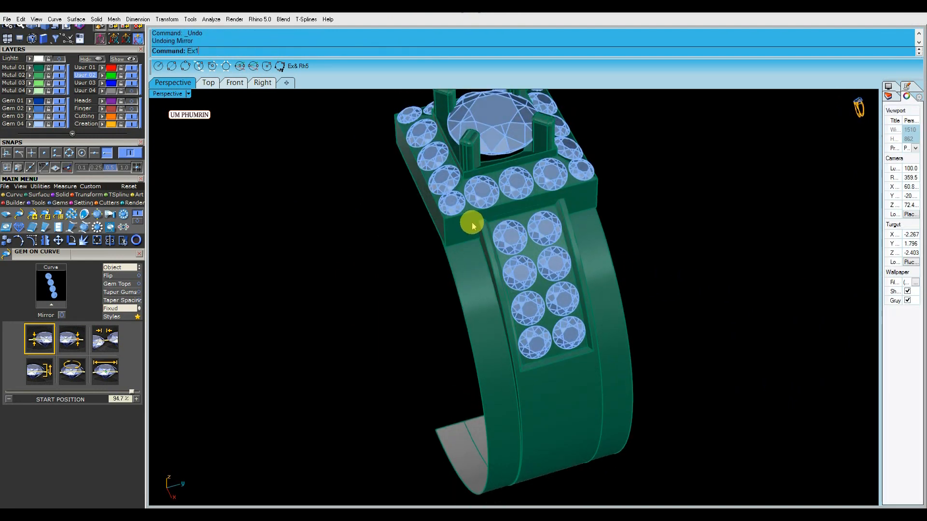
key("Escape")
left_click(473, 260)
left_click(399, 280)
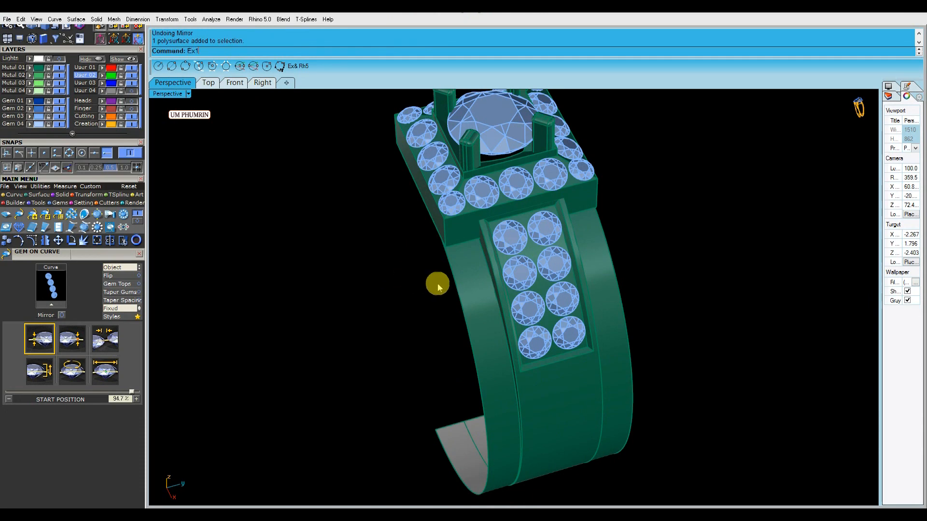
key("Return")
scroll(449, 261, "up", 3)
left_click(462, 241)
left_click(266, 66)
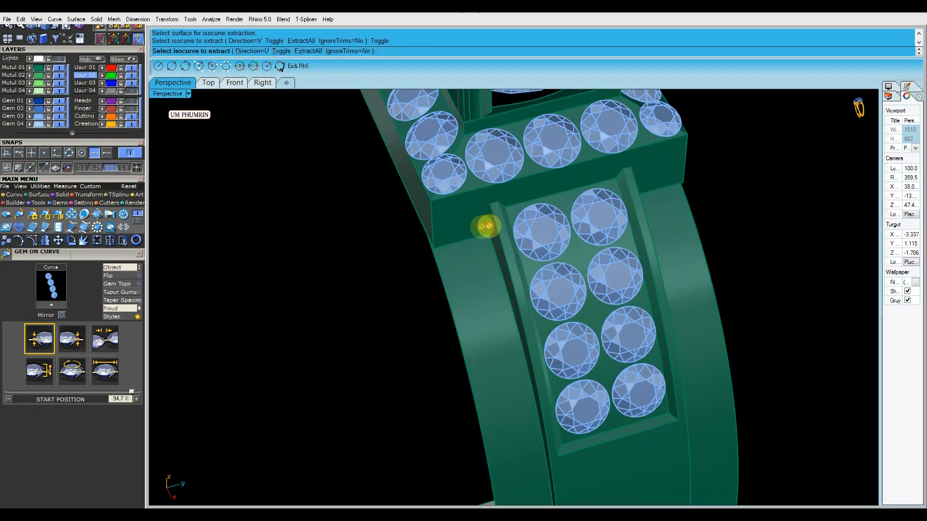
key("Return")
Start a Gem on Curve row along the extracted isocurve, orienting the round gems to the shank surface
scroll(494, 282, "down", 5)
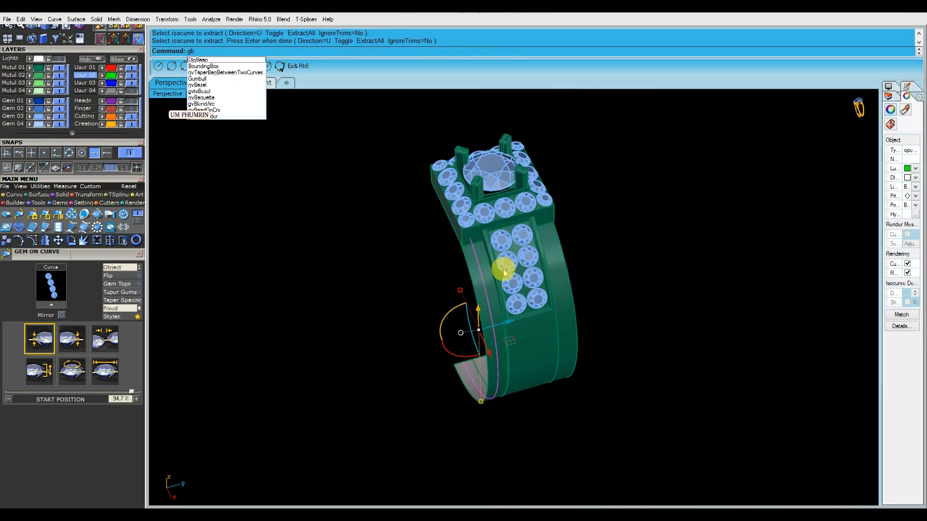
key("BackSpace")
type("c")
key("Return")
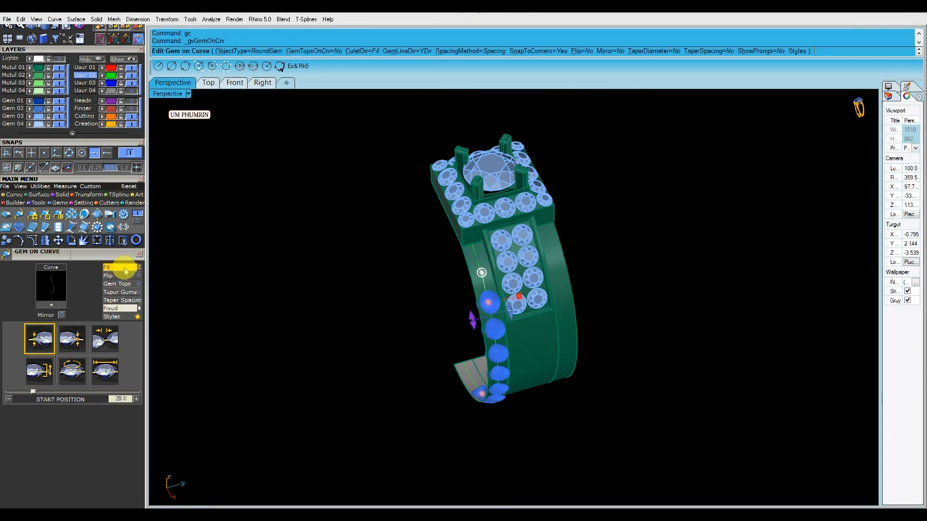
scroll(476, 274, "up", 3)
left_click(111, 348)
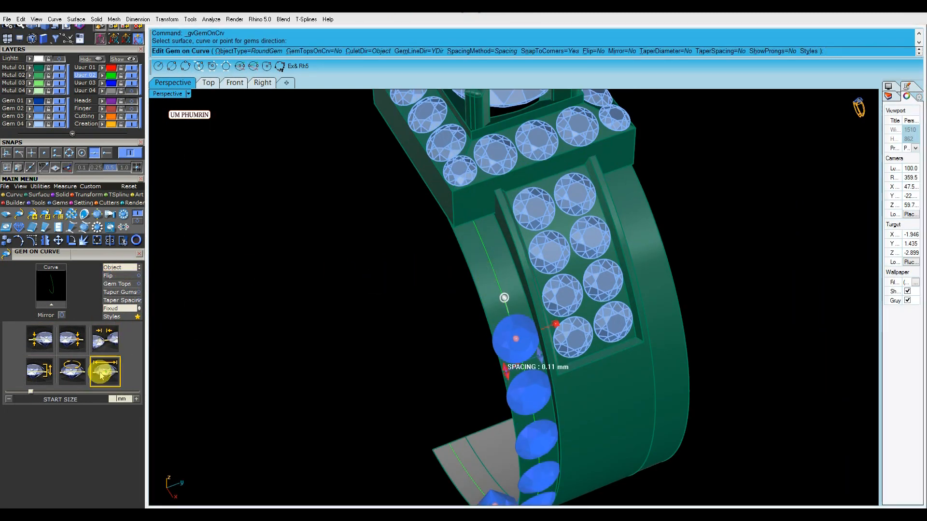
Set the gem row's start position to 3.8% near the head and adjust its extent and size to four gems
left_click_drag(516, 337, 475, 245)
scroll(485, 292, "down", 2)
right_click_drag(546, 322, 506, 277)
left_click_drag(449, 440, 449, 244)
left_click(117, 309)
right_click_drag(459, 265, 515, 269)
scroll(556, 279, "up", 2)
Mirror the four-gem row across the X axis onto the other side strip
left_click(511, 302)
right_click_drag(511, 302, 479, 306)
left_click(579, 311)
right_click_drag(577, 271, 677, 265)
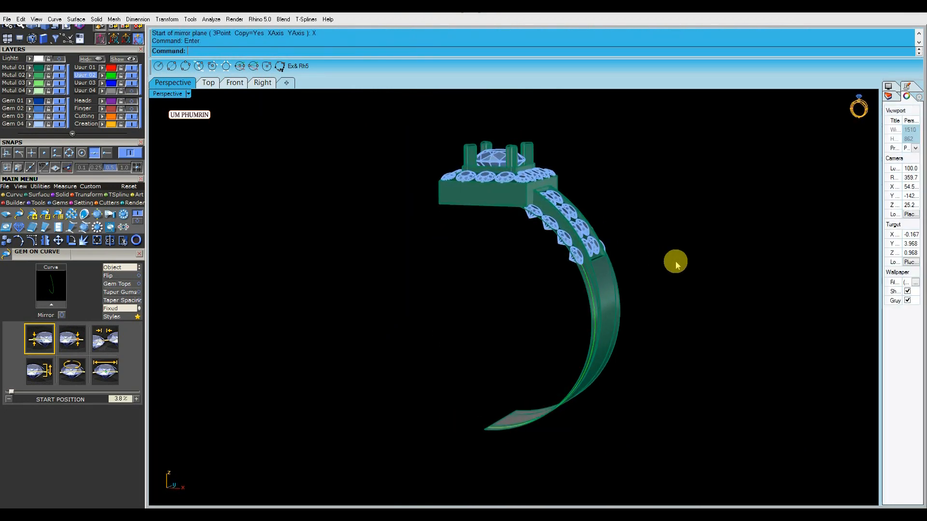
Mirror the half shank with all its gems and curves to the opposite half of the ring
right_click_drag(612, 188, 625, 211)
left_click(680, 213)
right_click_drag(683, 213, 668, 238)
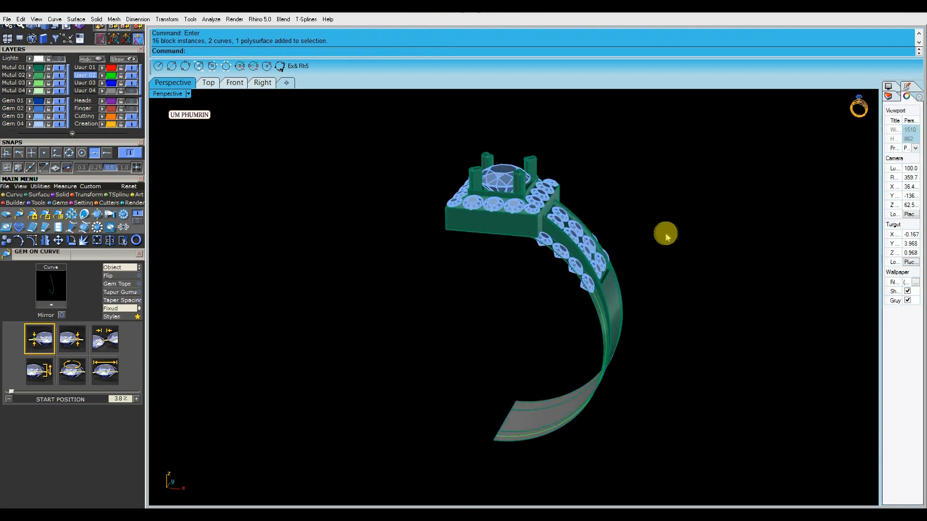
left_click_drag(588, 246, 579, 220)
key("F5")
left_click(664, 215)
Loft a Normal-style cap surface across one open side of the ring between the shank edge curves
right_click_drag(663, 215, 592, 217)
right_click_drag(634, 241, 657, 276, "shift")
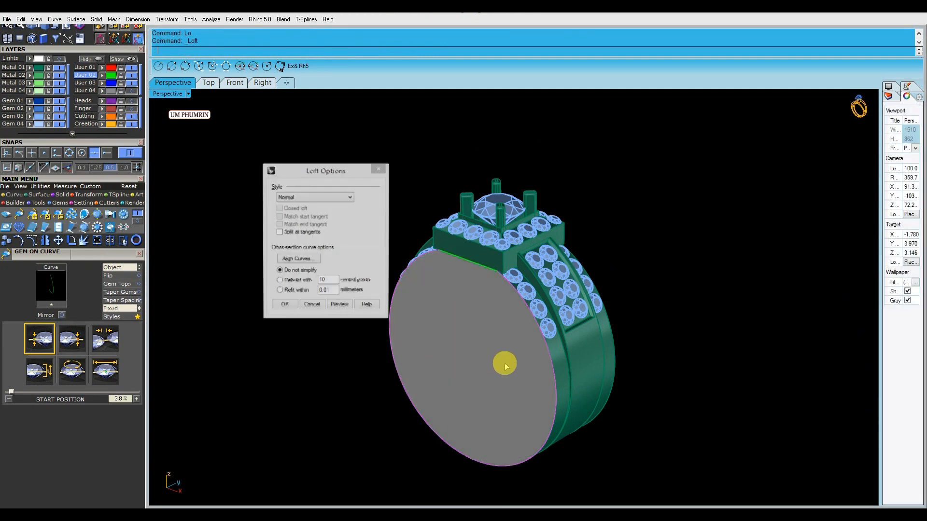
key("Return")
Duplicate the shank edges on the other side, loft a second cap across it, and delete the helper curves
right_click_drag(504, 364, 487, 350)
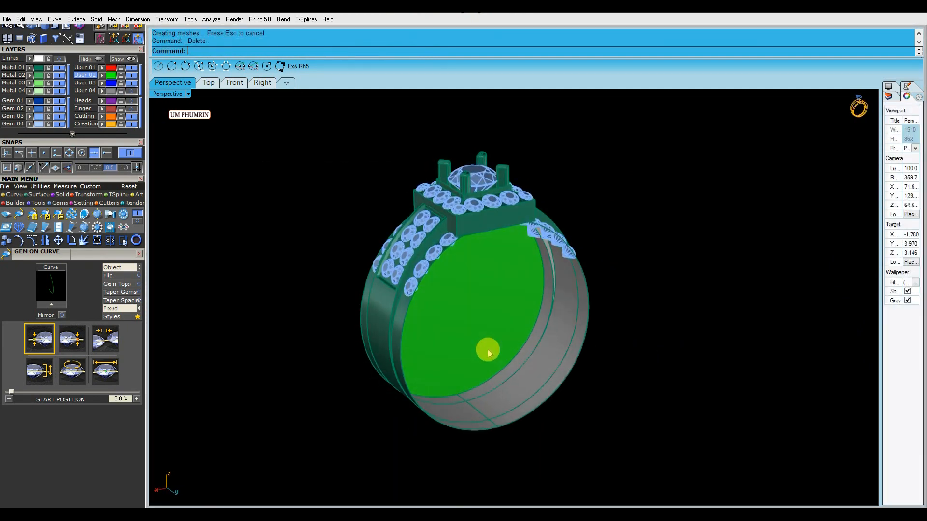
type("D1")
right_click_drag(601, 356, 604, 354)
key("Delete")
Join the two side caps with both halves of the shank
right_click_drag(531, 346, 583, 397)
left_click_drag(583, 394, 554, 338)
right_click_drag(553, 338, 568, 299, "shift")
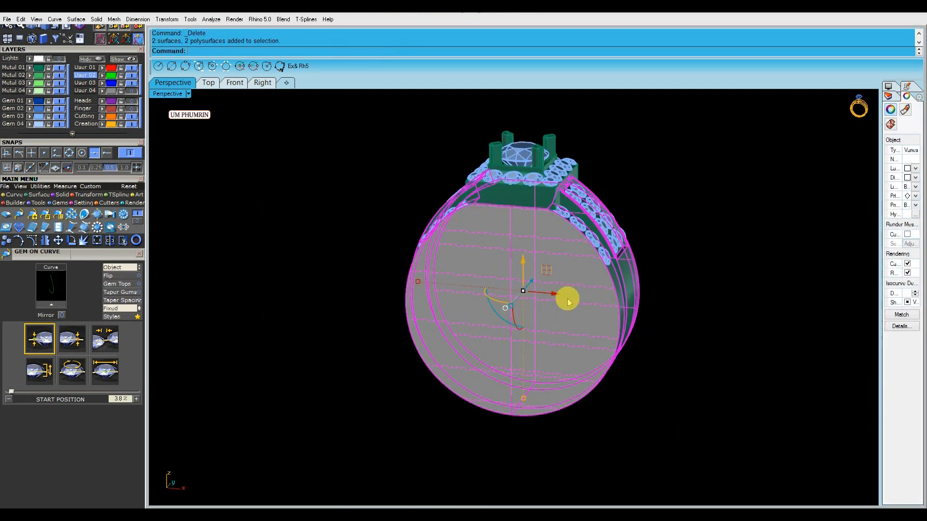
key("Return")
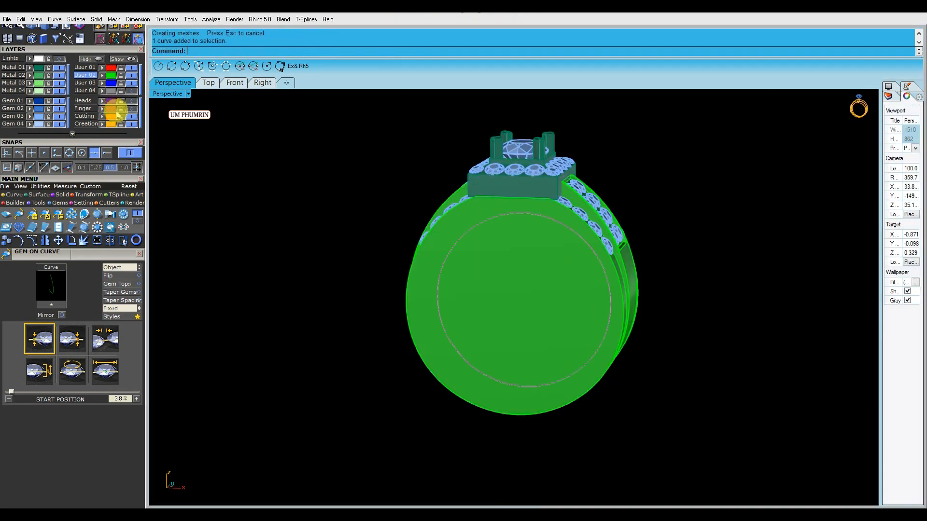
Extrude the ring's inner finger circle to both sides as an open cylinder through the full width of the shank
right_click_drag(672, 249, 531, 290)
type("Extrude")
key("Return")
left_click(303, 51)
left_click(423, 203)
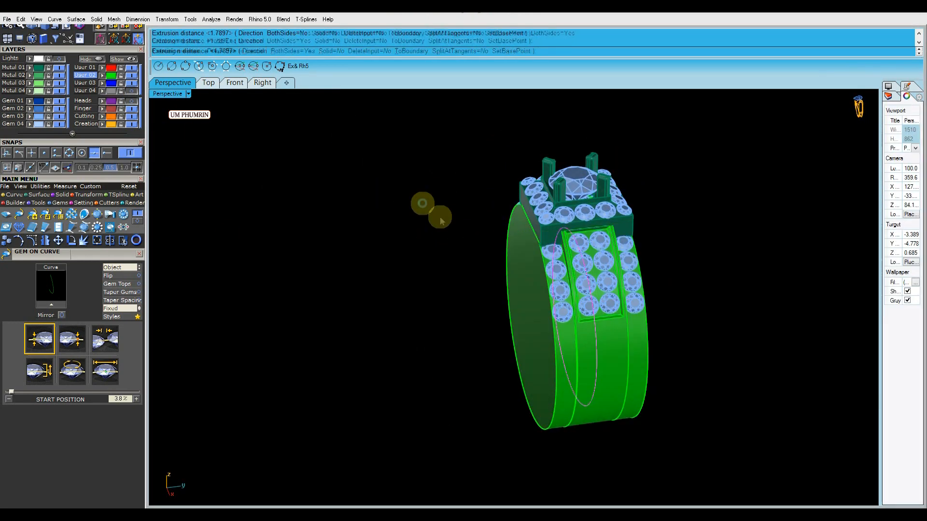
right_click_drag(440, 219, 569, 196)
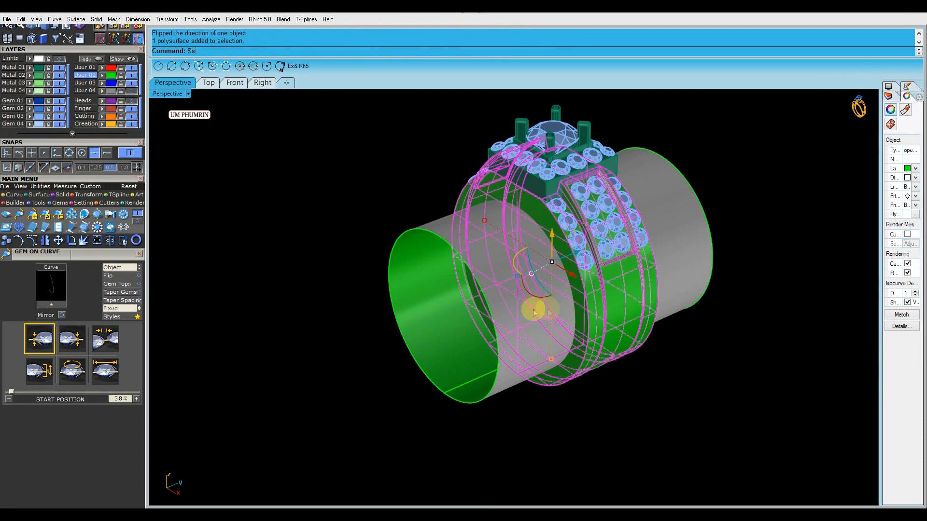
Split the joined shank with the finger-hole cylinder and delete the cut-out cap disc inside it
left_click(495, 300)
right_click_drag(513, 301, 547, 302)
left_click(539, 294)
key("Delete")
Split the cylinder with the shank and delete the excess pieces outside the ring, keeping the inner wall
left_click(597, 280)
left_click(563, 287)
type("split")
key("Return")
left_click(594, 290)
right_click(578, 290)
left_click(547, 306)
left_click(550, 317)
key("Delete")
right_click_drag(675, 319, 675, 189)
scroll(604, 219, "up", 6)
right_click_drag(603, 218, 254, 105)
In the Front view, select the whole head with its halo and prongs and adjust its height on the shank
left_click(235, 83)
scroll(518, 275, "down", 8)
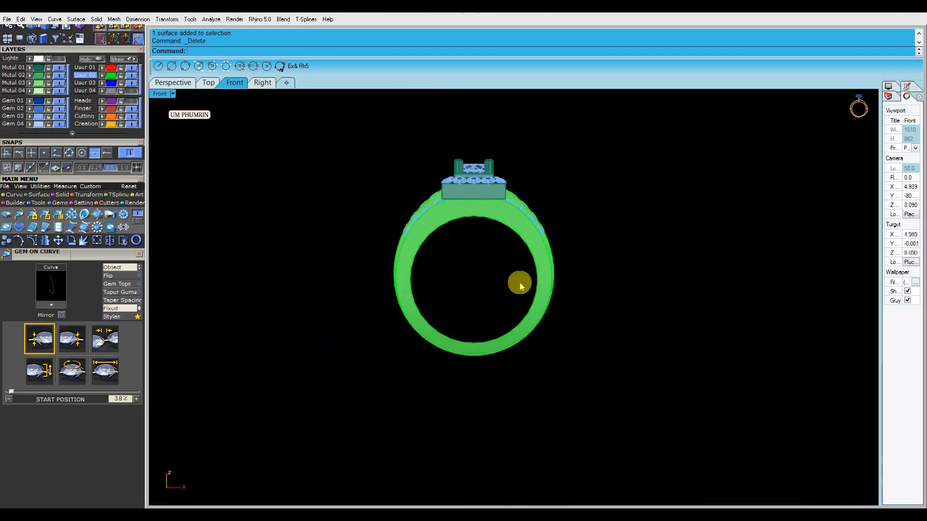
scroll(495, 211, "up", 3)
left_click(494, 208)
scroll(500, 205, "up", 4)
left_click(636, 197)
scroll(504, 201, "down", 4)
left_click(504, 201)
scroll(499, 178, "up", 2)
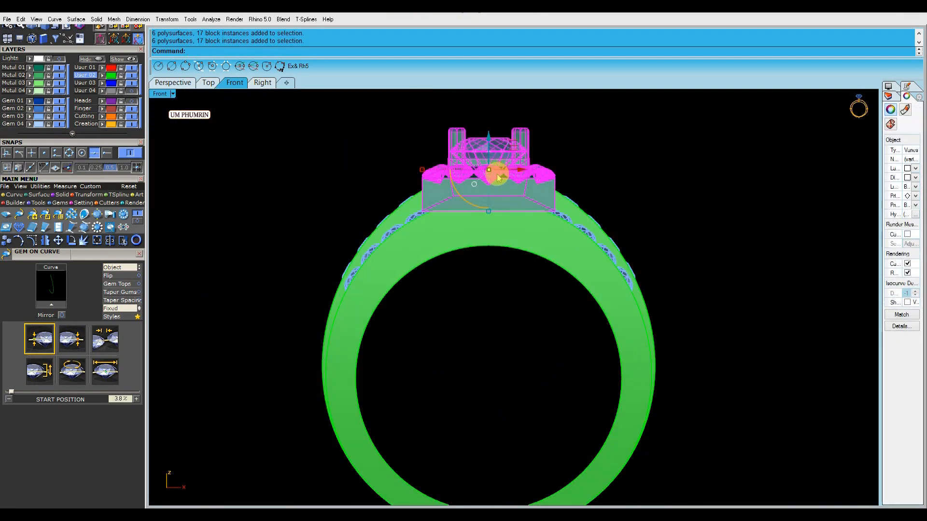
left_click_drag(498, 149, 498, 149)
left_click(594, 180)
scroll(594, 181, "down", 6)
Select the shank and its inner wall and assign them to the same dark green metal layer as the head
left_click(173, 94)
left_click(206, 51)
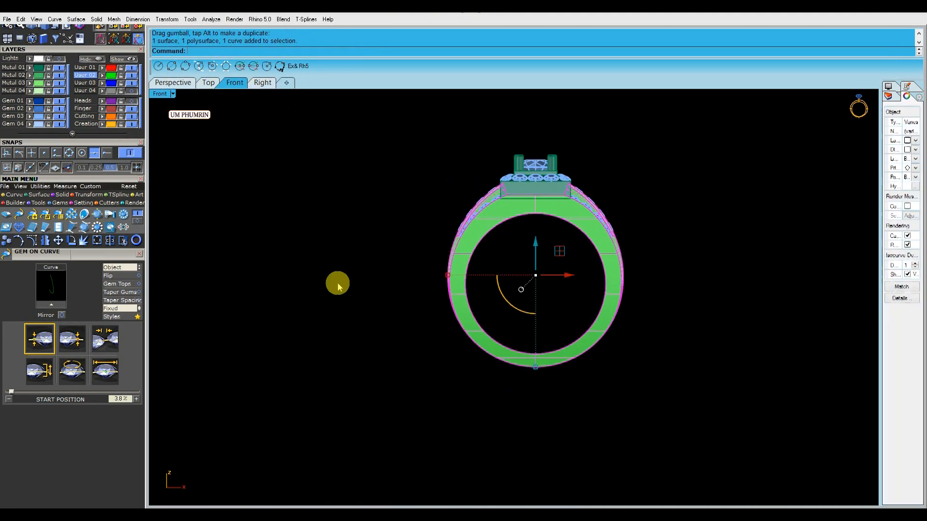
left_click(189, 84)
right_click_drag(596, 255, 502, 270)
scroll(570, 258, "up", 4)
left_click(573, 267)
scroll(500, 270, "up", 4)
right_click_drag(487, 269, 587, 283, "shift")
scroll(497, 274, "down", 5)
key("Escape")
Measure the head's width in the Top view with an aligned dimension, and delete the dimension
left_click(208, 83)
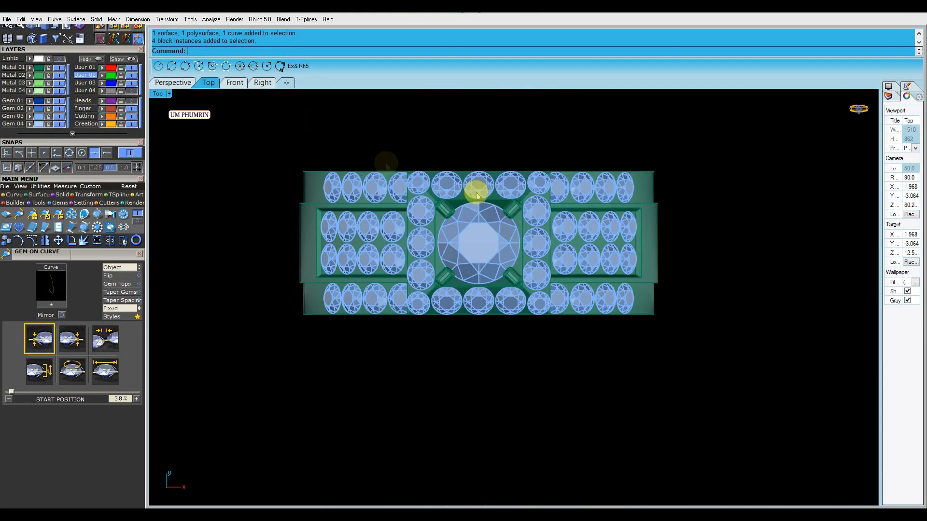
type("da")
key("Return")
scroll(489, 188, "up", 2)
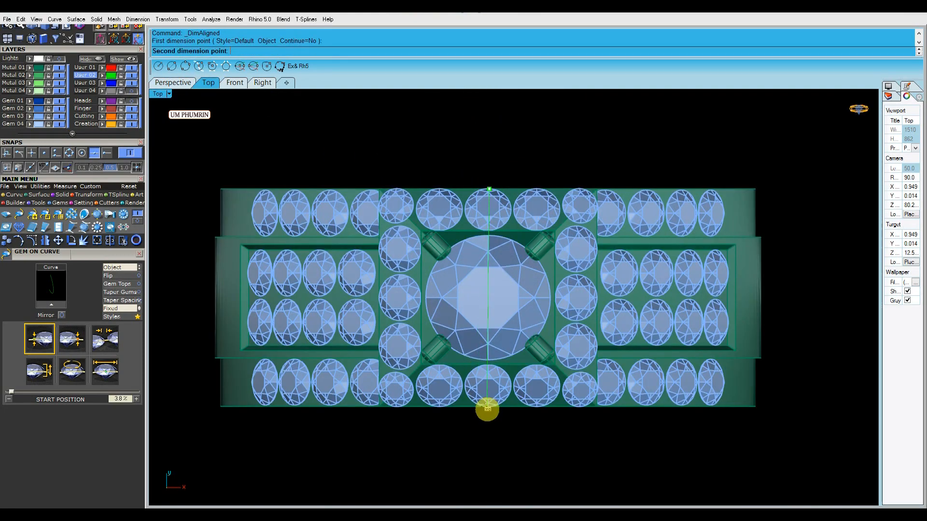
right_click_drag(859, 385, 737, 385)
left_click(174, 84)
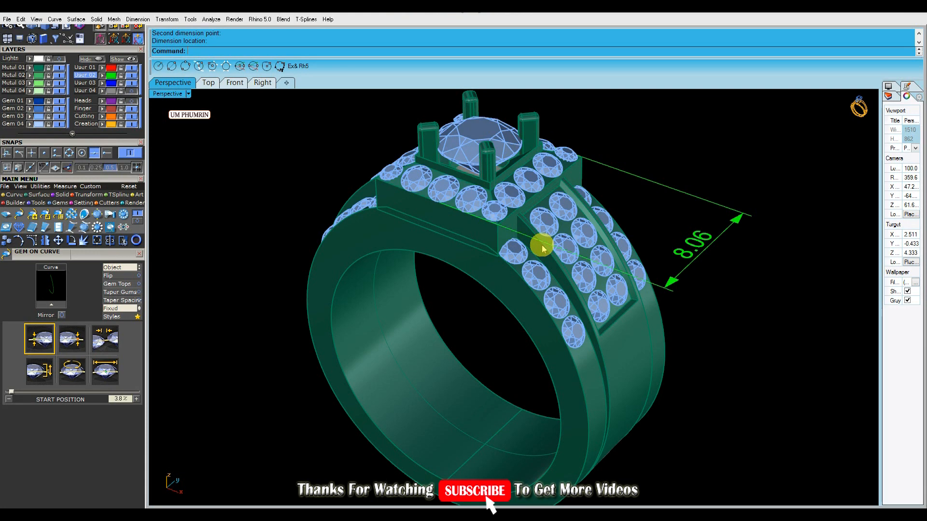
left_click(543, 249)
key("Delete")
Examine the finished ring from the Top, Right and Perspective views
right_click_drag(691, 233, 722, 210)
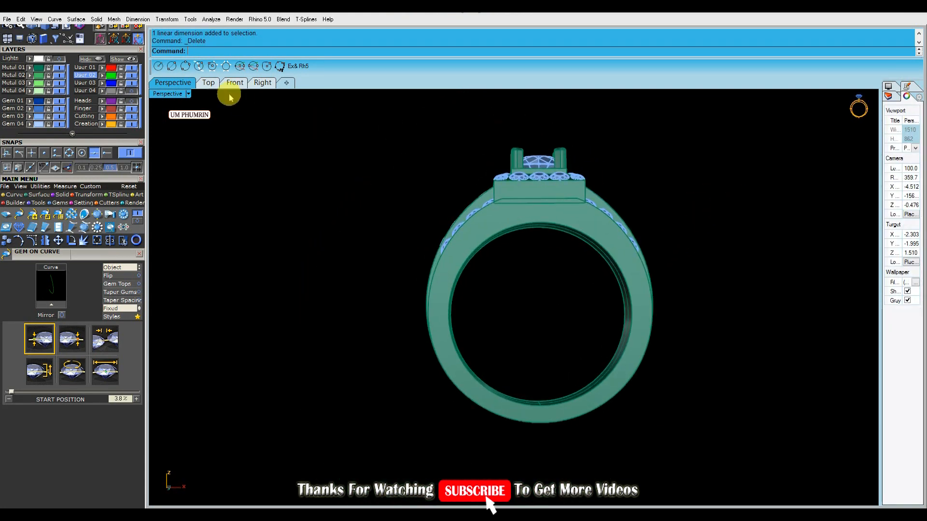
left_click(211, 83)
scroll(614, 227, "down", 6)
left_click(264, 86)
scroll(542, 261, "down", 6)
left_click_drag(736, 431, 484, 324)
right_click_drag(482, 321, 450, 315)
left_click(186, 86)
right_click_drag(375, 254, 483, 290)
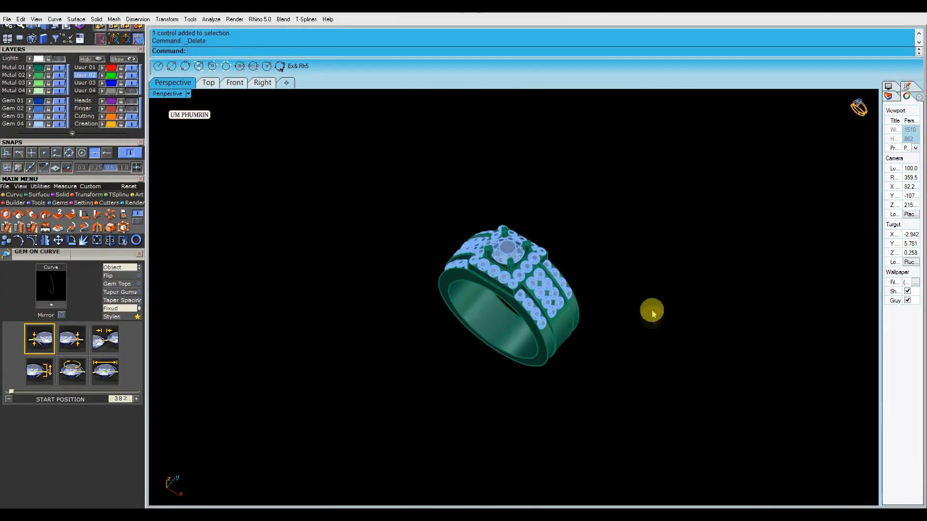
right_click_drag(651, 310, 530, 291)
left_click(530, 291)
key("Return")
scroll(584, 384, "up", 6)
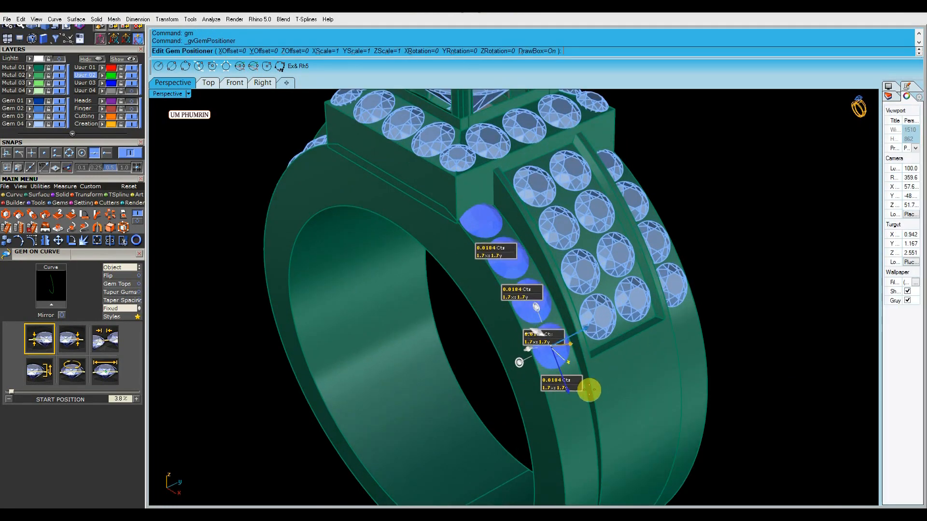
scroll(553, 343, "down", 7)
key("Return")
Extract a lengthwise isocurve from the side strip through the existing gems and delete that strip's four gems
right_click_drag(562, 343, 539, 309)
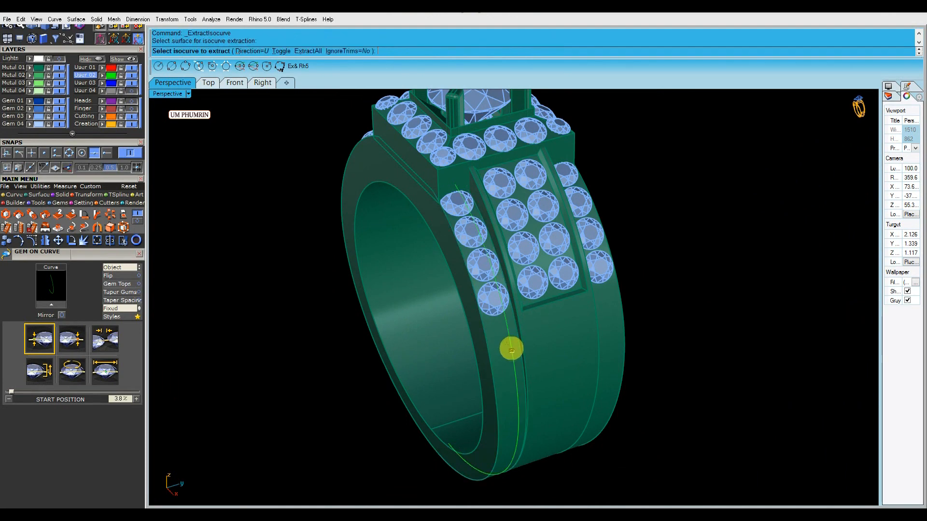
scroll(512, 349, "up", 2)
left_click(44, 154)
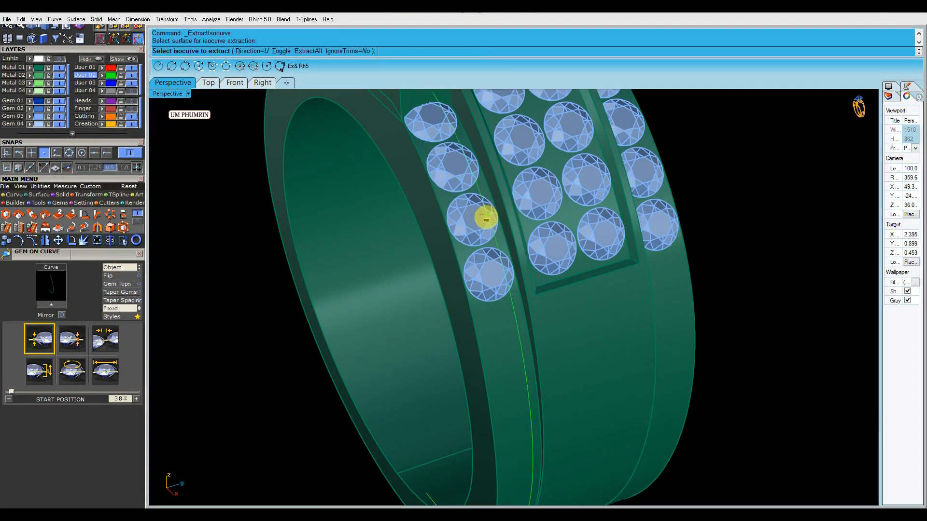
key("Return")
scroll(511, 230, "down", 3)
right_click_drag(515, 231, 495, 247)
scroll(495, 247, "up", 4)
left_click(511, 256)
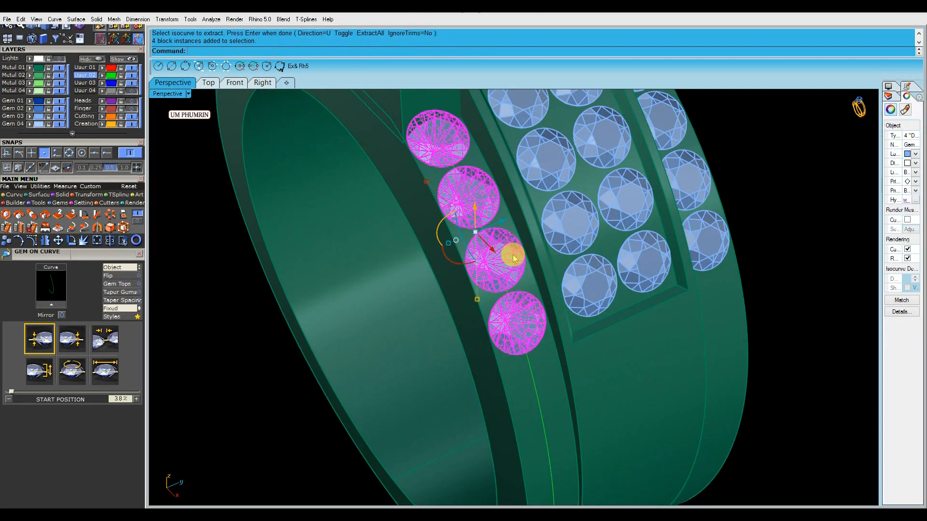
key("Delete")
Lay a run of 1.70 mm round gems along the extracted isocurve with Gem on Curve, using Object for their direction
left_click(491, 248)
type("gx")
key("BackSpace")
type("x")
key("BackSpace")
type("x")
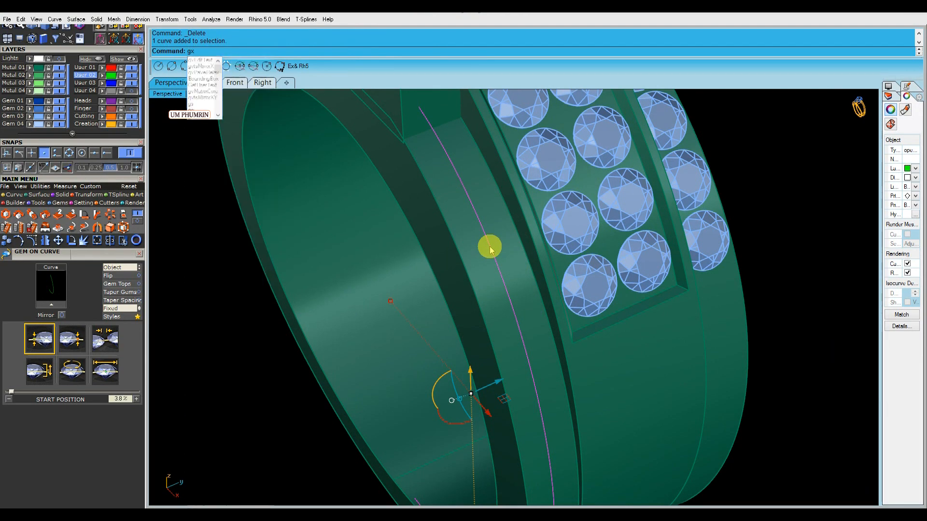
key("BackSpace")
type("c")
key("Return")
left_click(128, 268)
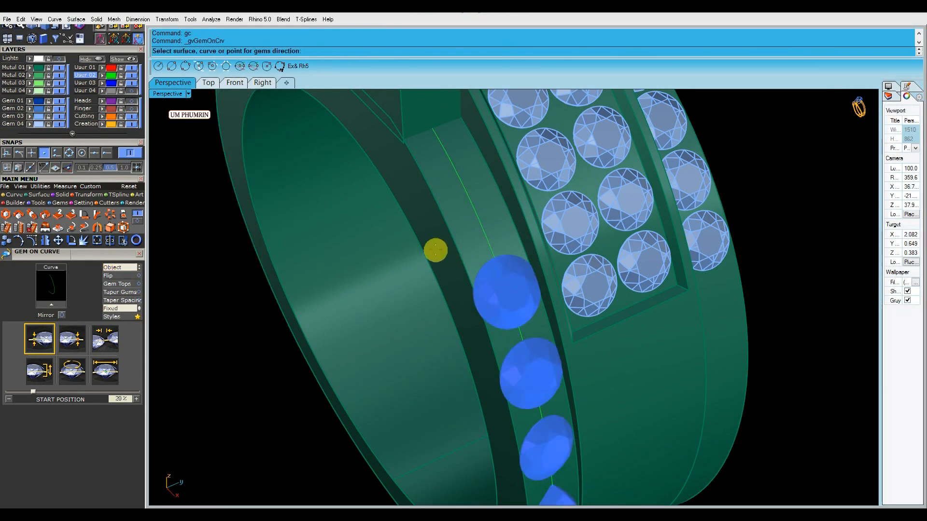
Set the gem spacing to 0.1 mm with the Fixed method and adjust the start and end positions to leave four gems
scroll(463, 246, "down", 3)
left_click(111, 369)
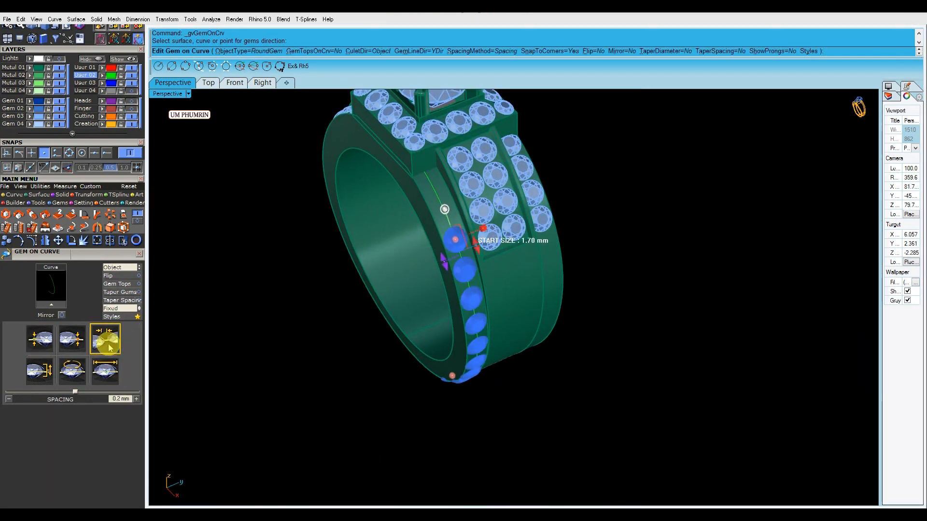
left_click(114, 309)
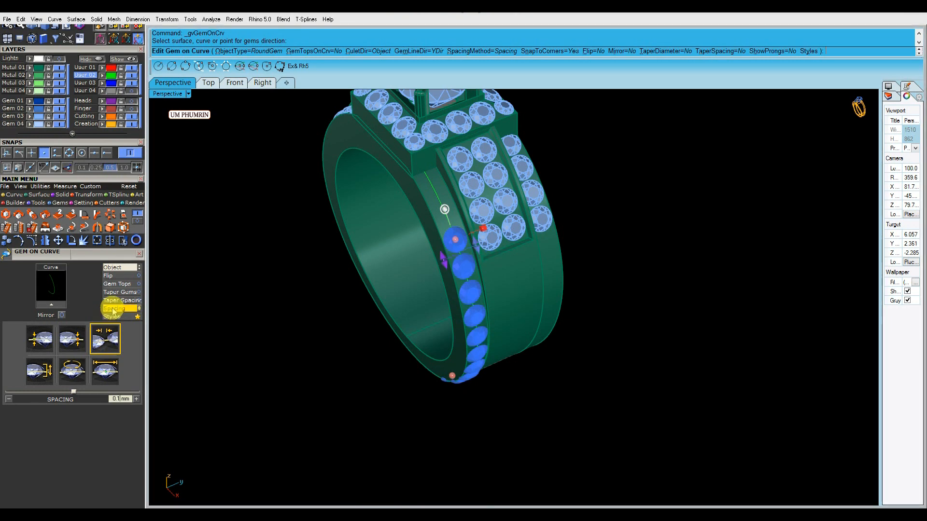
right_click_drag(395, 240, 440, 270)
scroll(442, 269, "up", 4)
left_click_drag(442, 267, 425, 163)
right_click_drag(453, 292, 474, 322)
left_click_drag(435, 413, 424, 198)
right_click_drag(439, 205, 488, 188)
right_click(512, 226)
Delete the four old gems on the opposite side strip of the same shoulder
scroll(514, 228, "down", 4)
right_click_drag(515, 228, 512, 302)
left_click(531, 266)
key("Delete")
Reopen the new four-gem run in Gem on Curve and slightly adjust its end position
left_click(438, 273)
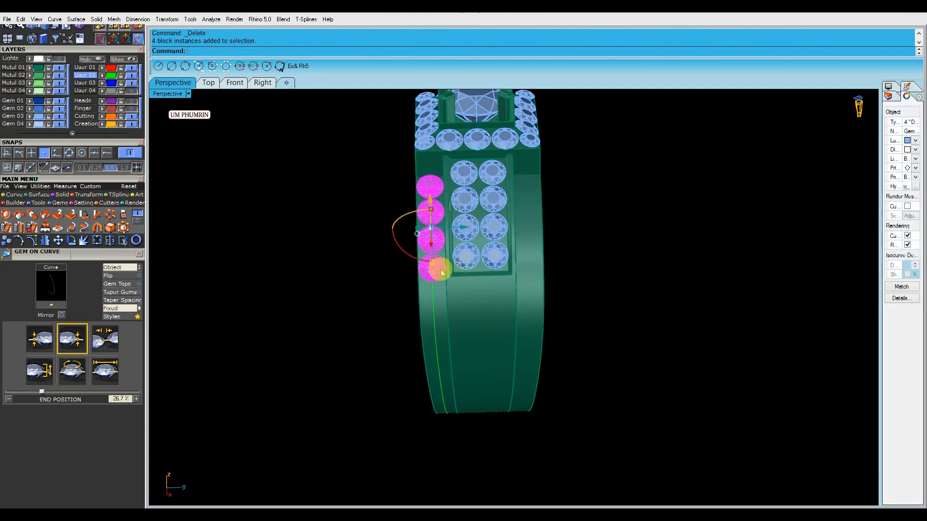
left_click(541, 268, "shift")
right_click_drag(592, 294, 521, 272)
left_click(589, 273)
type("gc")
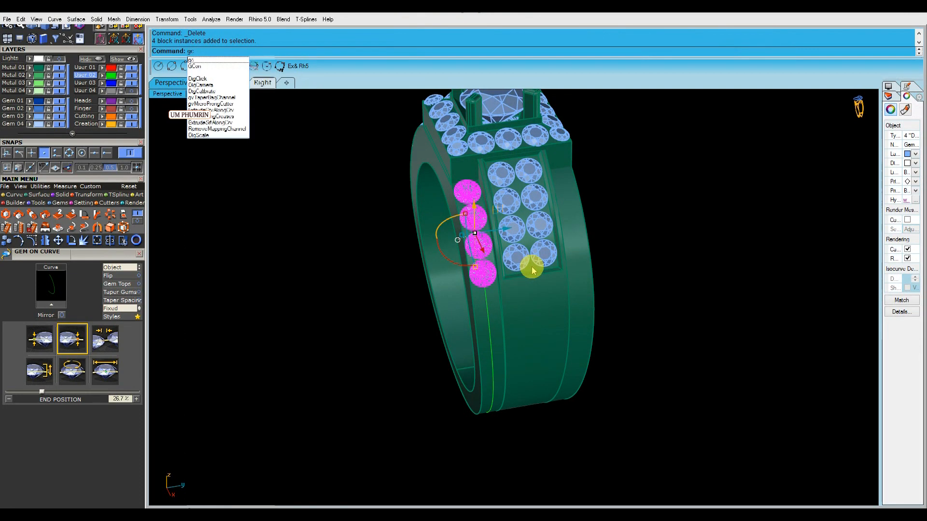
key("Return")
scroll(507, 244, "up", 5)
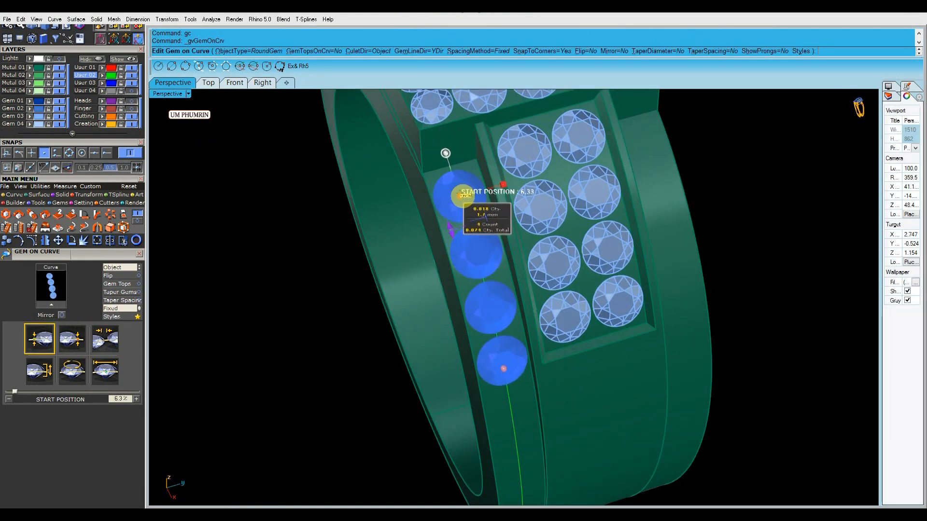
left_click_drag(505, 351, 503, 348)
right_click_drag(506, 345, 507, 307)
key("Return")
Try to place a gem on the side-strip surface with Gem on Surface
right_click_drag(516, 372, 553, 279)
type("gs")
key("Return")
left_click(500, 318)
scroll(493, 304, "up", 5)
scroll(488, 306, "down", 6)
key("Escape")
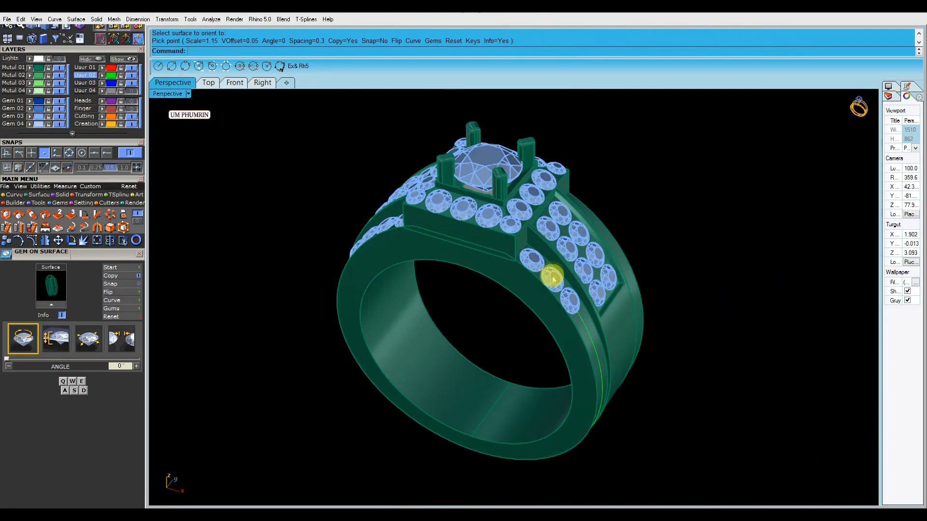
Delete the leftover guide curve from the reworked side strip
scroll(553, 279, "up", 5)
left_click_drag(487, 229, 599, 336)
key("Delete")
right_click_drag(367, 299, 547, 274)
scroll(546, 294, "up", 3)
right_click_drag(590, 259, 534, 352)
scroll(541, 287, "down", 7)
Mirror the gems of both side strips about the Y axis to the other shoulder and delete the leftover object there
left_click(538, 353)
left_click(631, 303, "shift")
right_click_drag(632, 303, 685, 292)
scroll(685, 293, "down", 3)
key("ctrl+m")
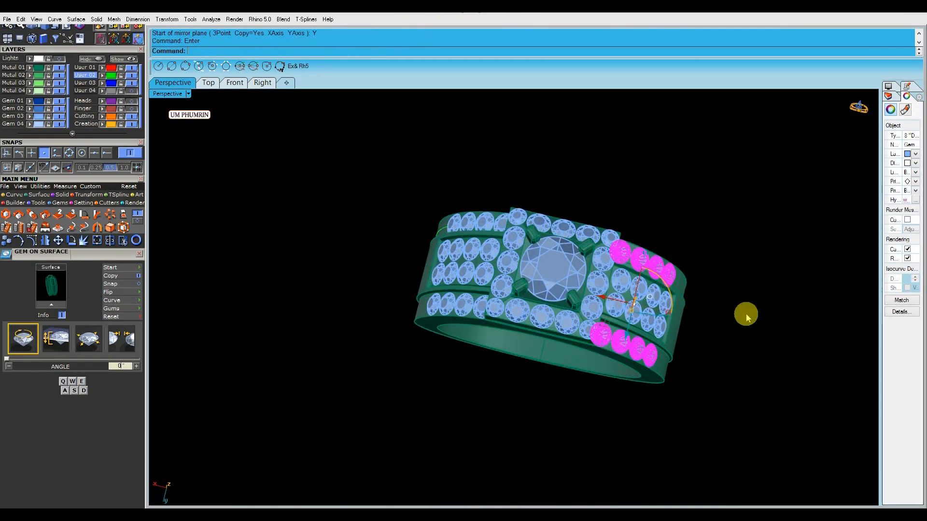
right_click_drag(746, 317, 684, 298)
left_click(684, 298)
left_click(405, 245)
key("Delete")
Show the Top, Perspective, Front and Right viewports together and frame the ring in each to examine it
left_click(158, 66)
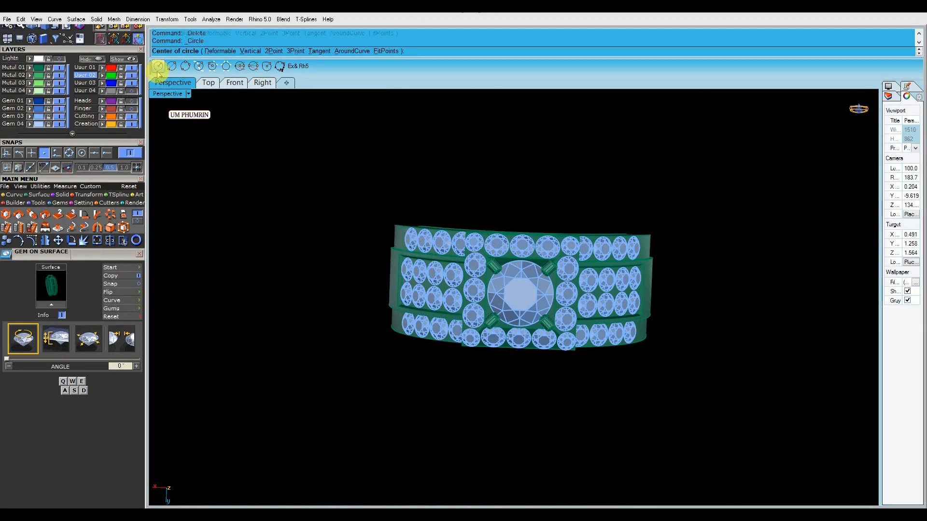
double_click(174, 95)
right_click(415, 169)
scroll(420, 147, "up", 7)
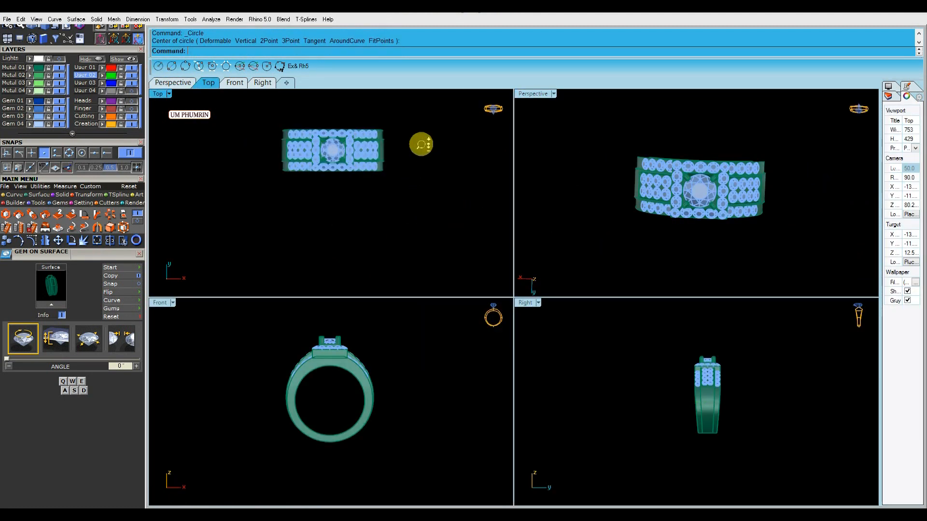
right_click_drag(420, 148, 434, 184)
scroll(407, 355, "up", 1)
right_click_drag(407, 356, 405, 358)
scroll(690, 391, "up", 7)
right_click_drag(704, 366, 684, 390)
scroll(418, 383, "up", 1)
right_click_drag(418, 383, 426, 383)
right_click_drag(747, 165, 678, 172)
right_click_drag(458, 188, 483, 183)
scroll(472, 185, "up", 2)
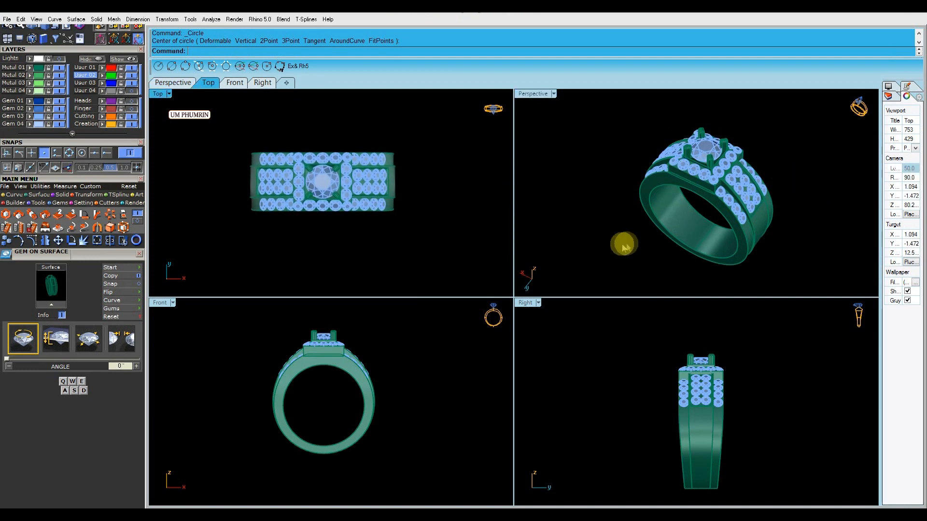
right_click_drag(672, 237, 649, 226, "shift")
right_click_drag(737, 368, 739, 344)
right_click_drag(400, 347, 432, 349)
scroll(404, 353, "up", 1)
Run the Gem Reporter to list the ring's gem sizes, counts and weights
left_click(66, 206)
left_click(139, 221)
left_click(49, 224)
left_click(45, 151)
left_click(133, 203)
left_click(109, 225)
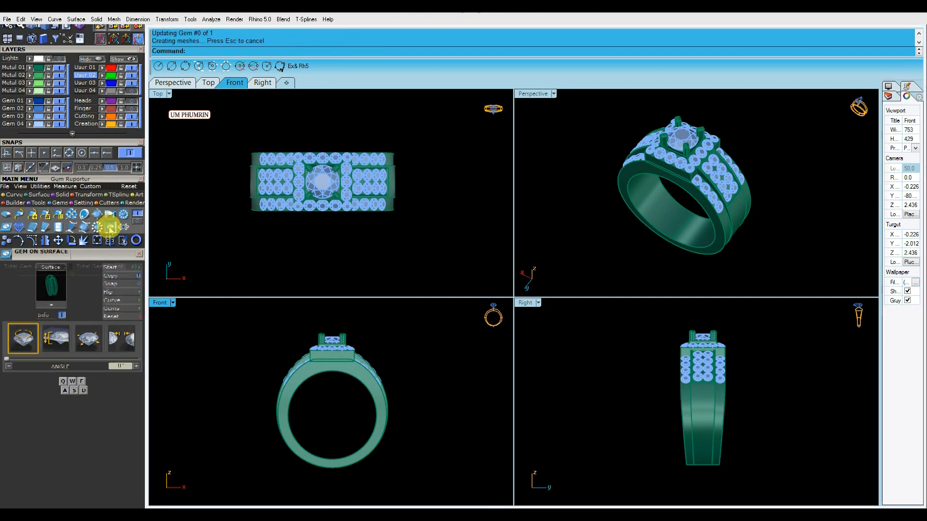
left_click(553, 186)
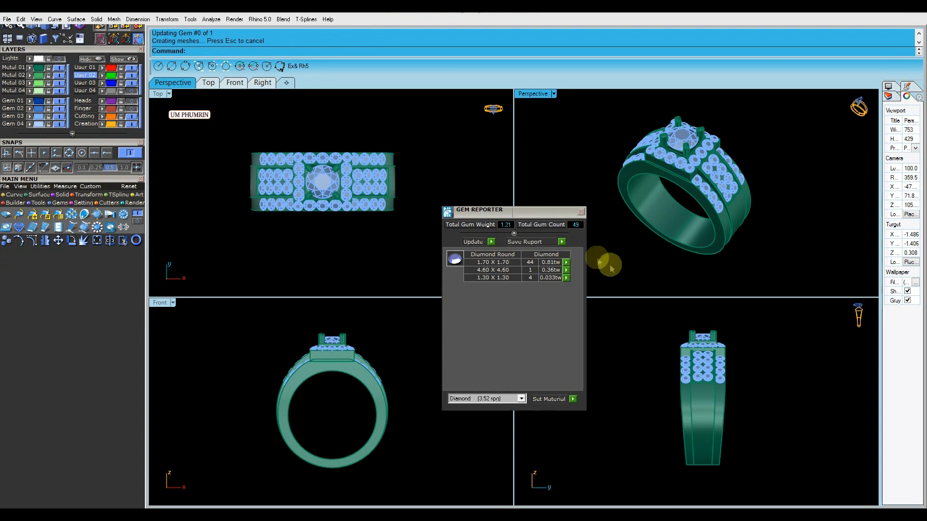
right_click_drag(604, 262, 637, 247)
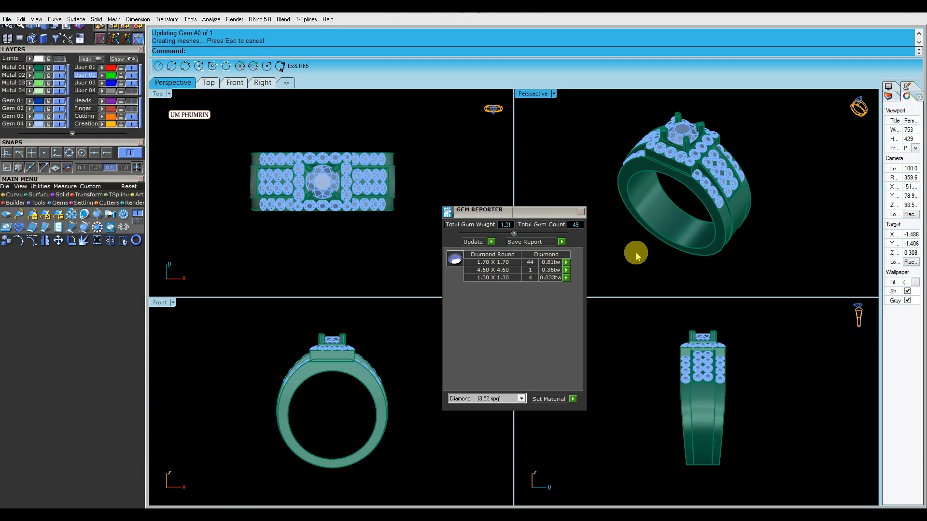
Close the gem report and save the ring model
left_click(582, 212)
key("ctrl+s")
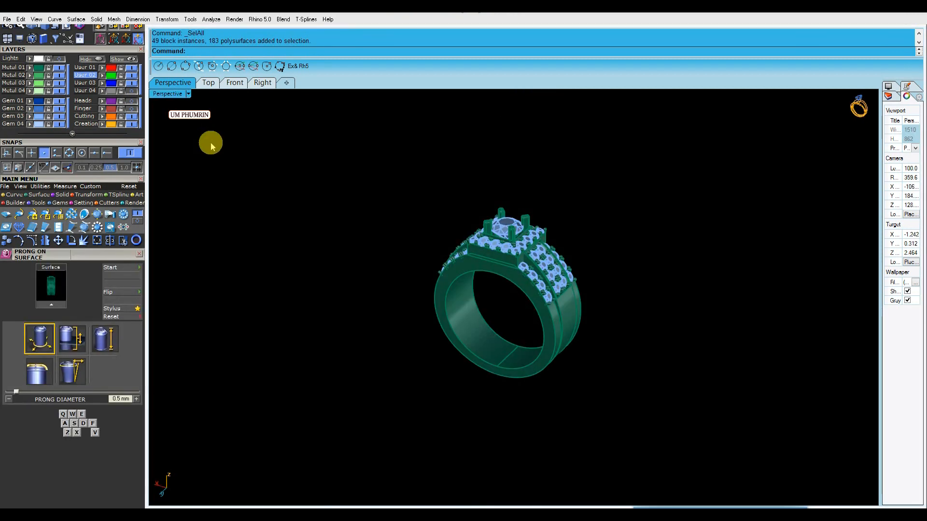
Display the Perspective viewport in Working Shade mode and examine the ring's gems, prongs and shank from above and from the sides
left_click(168, 93)
left_click(236, 360)
right_click_drag(327, 341, 421, 348)
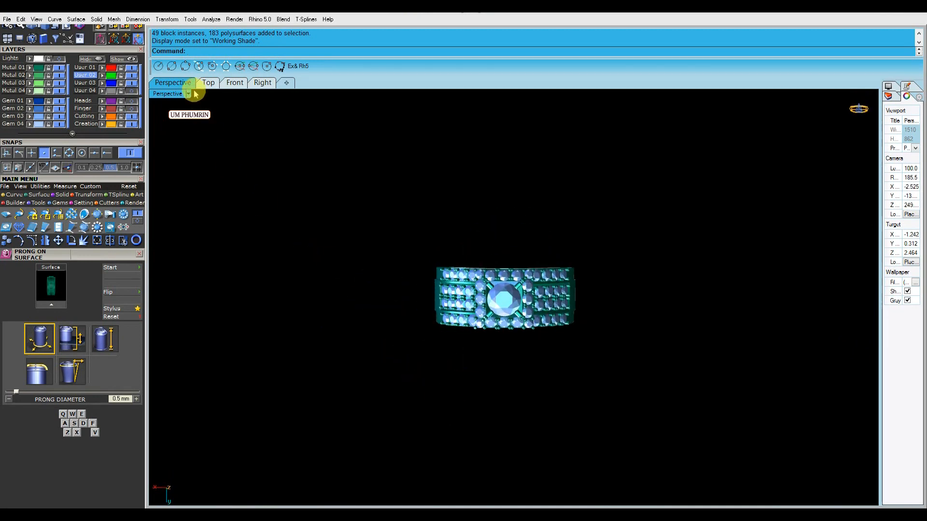
scroll(505, 201, "up", 4)
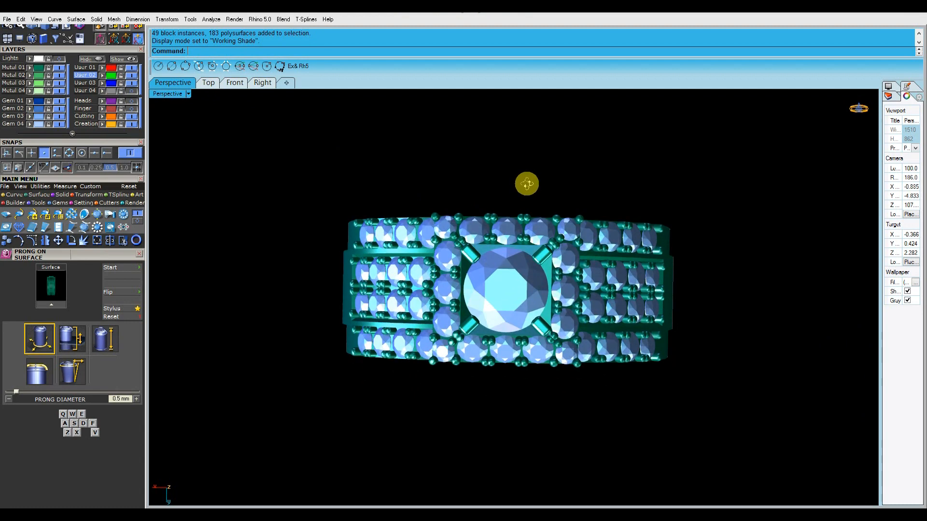
right_click_drag(638, 265, 555, 256)
right_click_drag(625, 295, 686, 306)
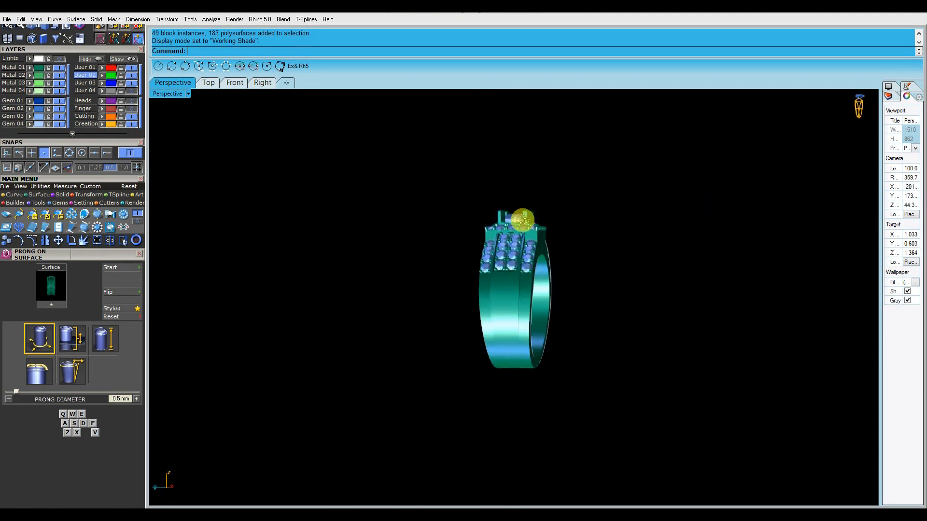
right_click_drag(803, 234, 730, 256)
right_click_drag(327, 128, 534, 96)
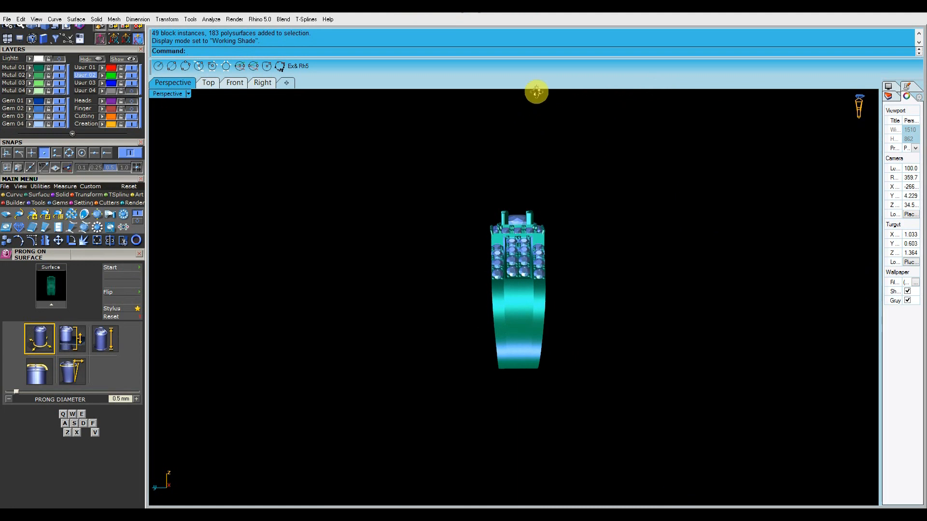
Set the Perspective viewport to the Art Color Wires display mode, turn the ring to an angled view and save the file
left_click(170, 95)
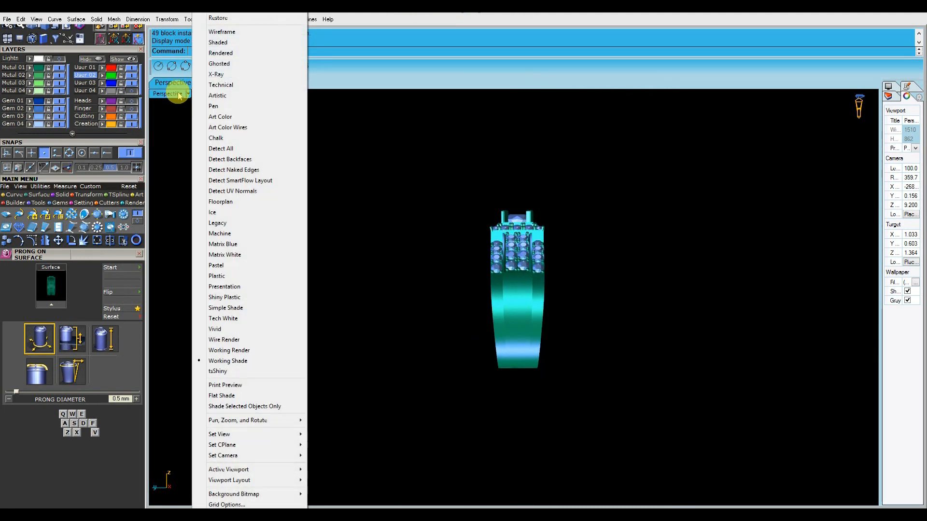
left_click(259, 124)
scroll(527, 377, "up", 2)
right_click_drag(526, 377, 578, 381)
key("ctrl+s")
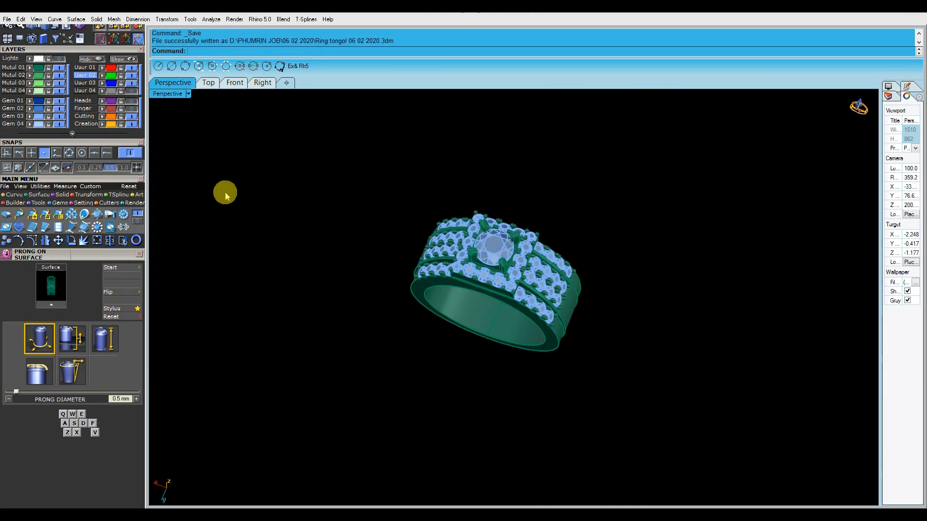
right_click_drag(267, 211, 421, 239)
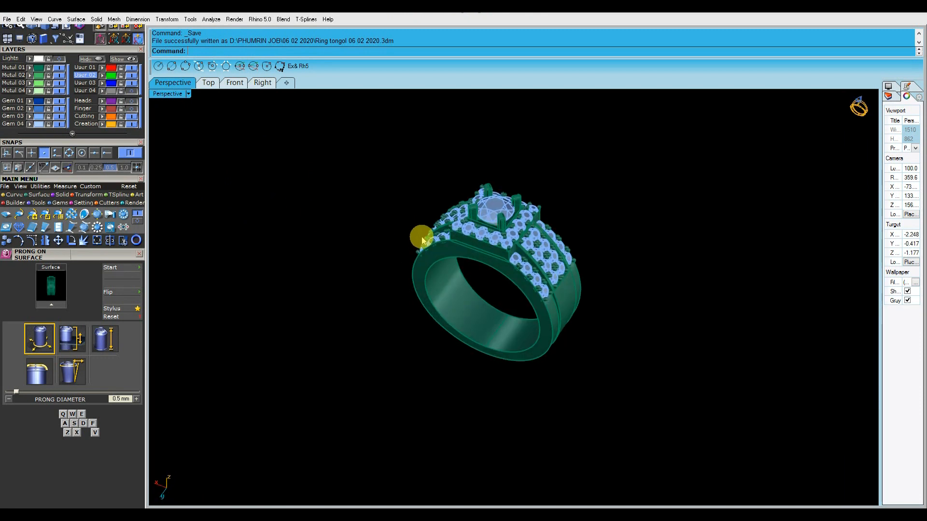